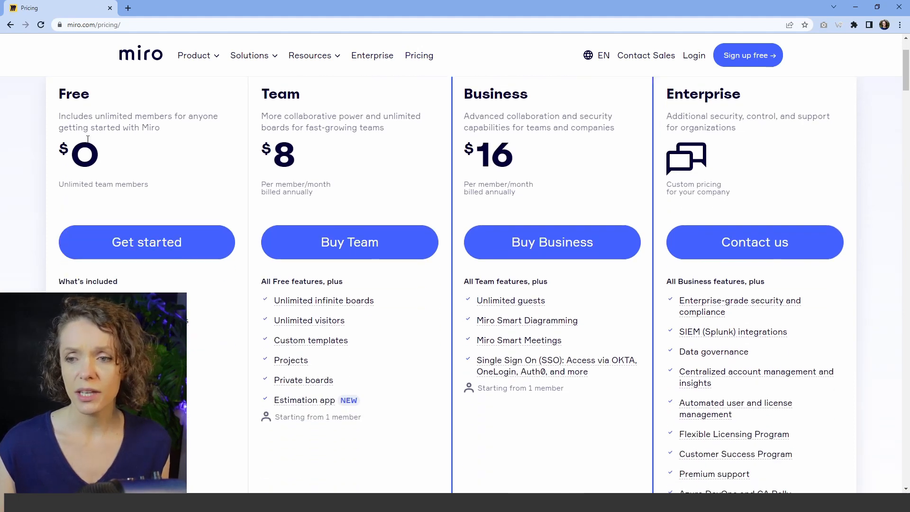
mouse_move(152, 300)
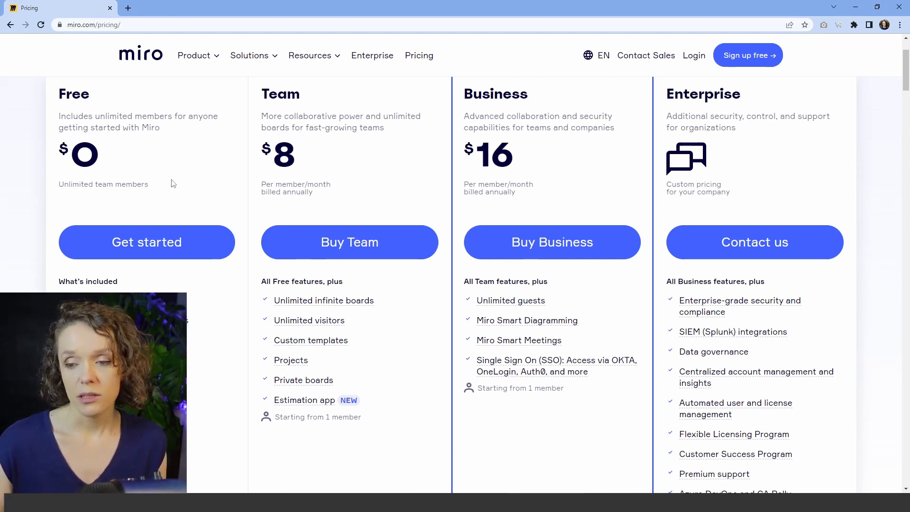
scroll(142, 197, up, 2)
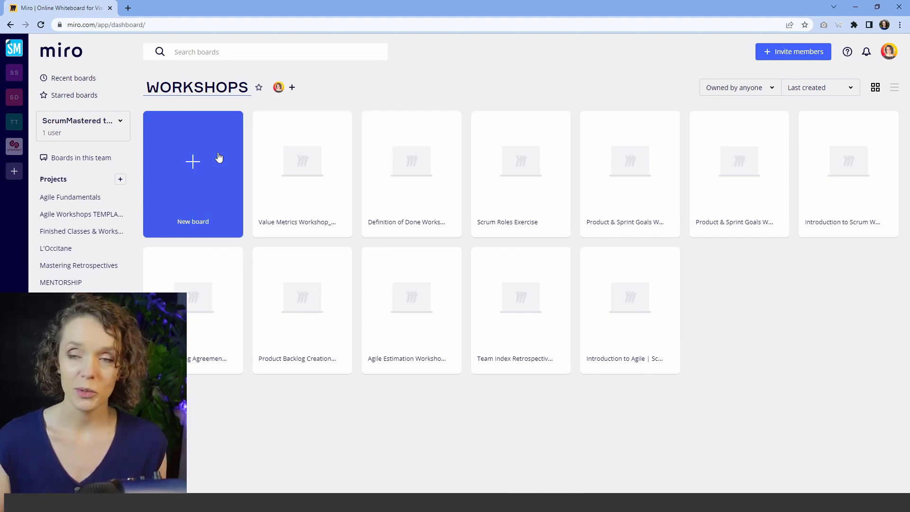
Create and share a new board named "Retrospectives for Team Awesome" in the WORKSHOPS project.
click(204, 168)
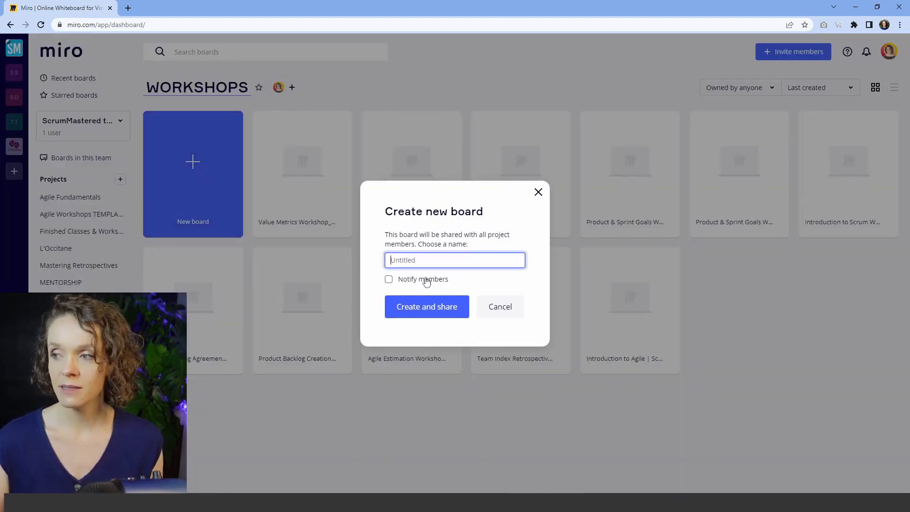
text(Ret)
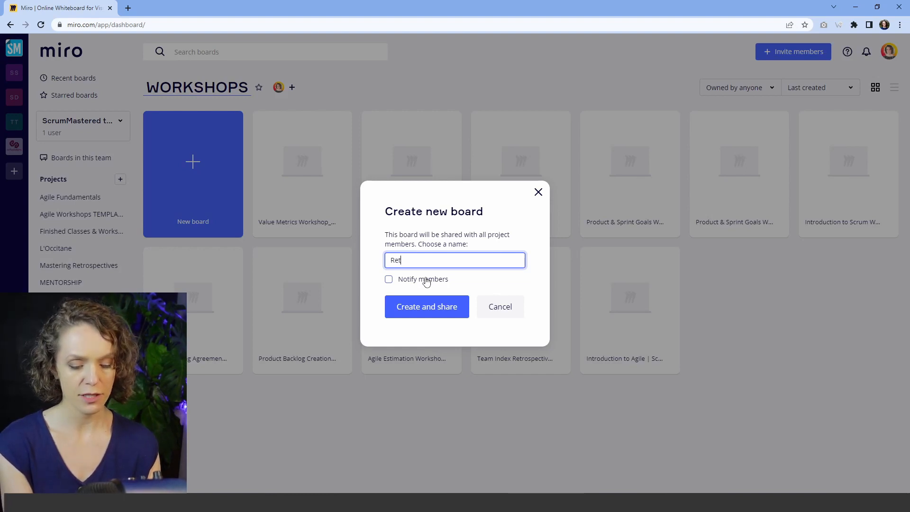
text(rospectives for Team Awesome)
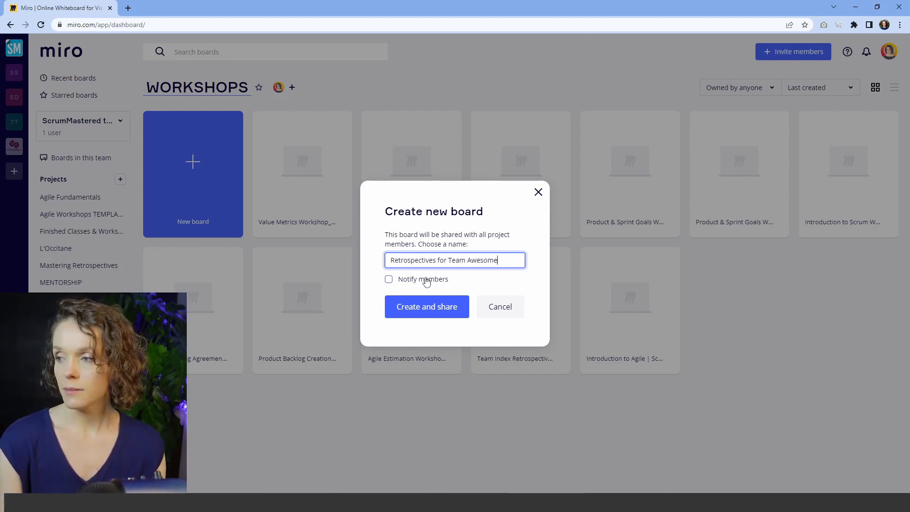
click(422, 319)
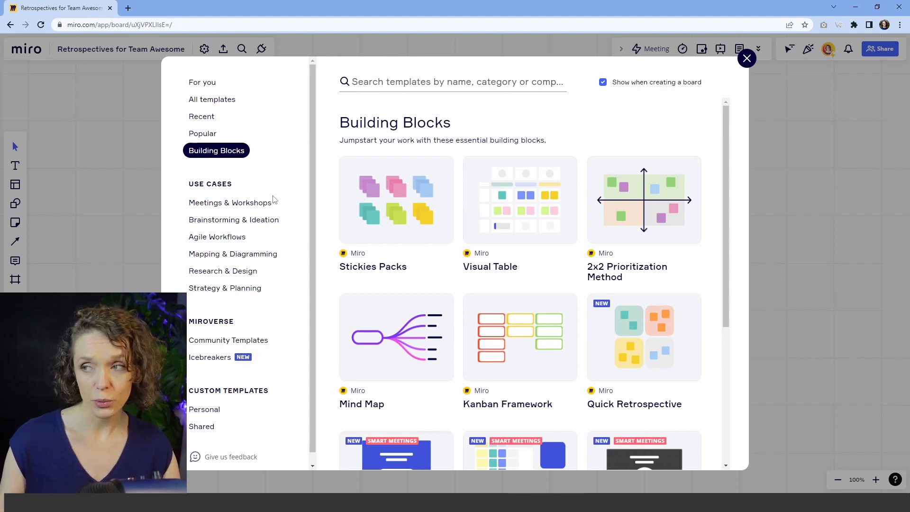
Browse the Building Blocks templates and add the Stickies Packs template to the board.
mouse_move(428, 195)
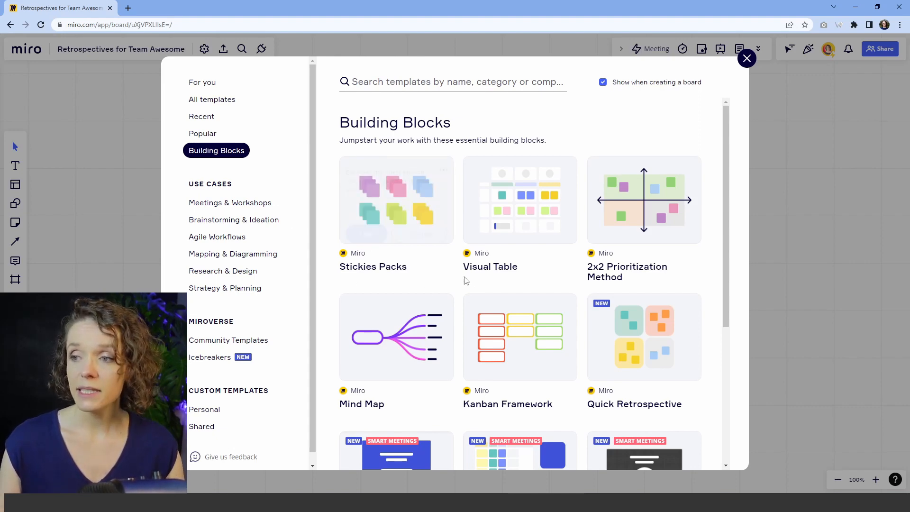
click(411, 82)
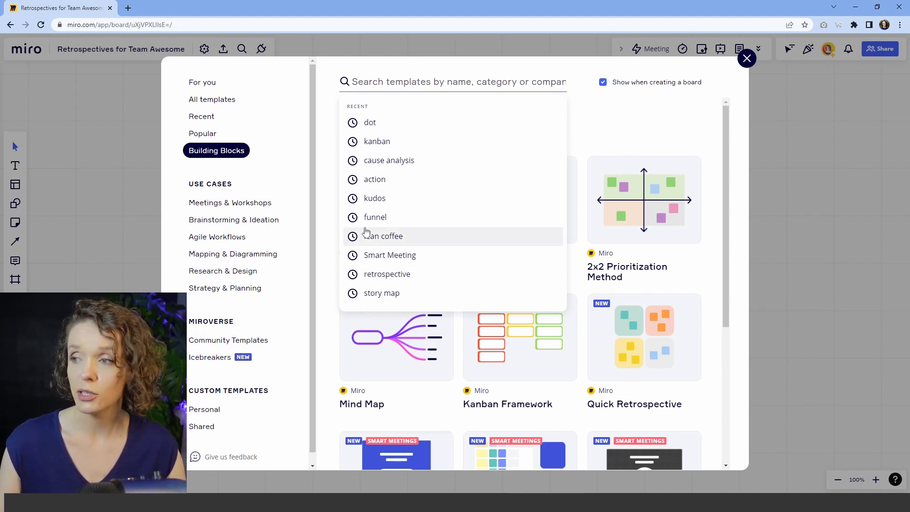
click(330, 91)
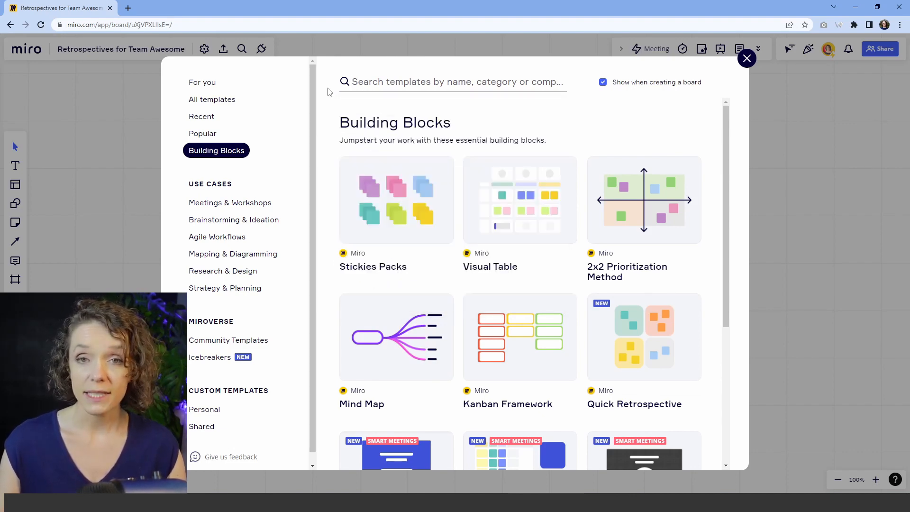
mouse_move(368, 207)
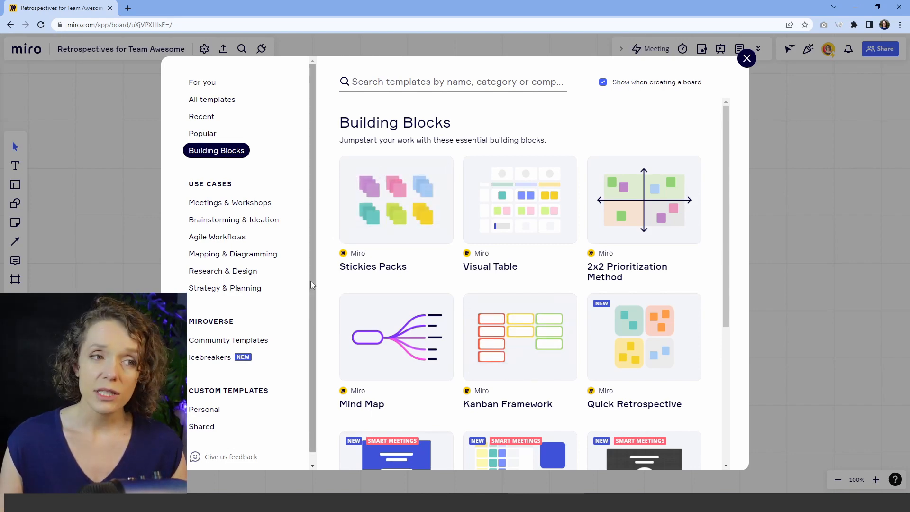
mouse_move(382, 192)
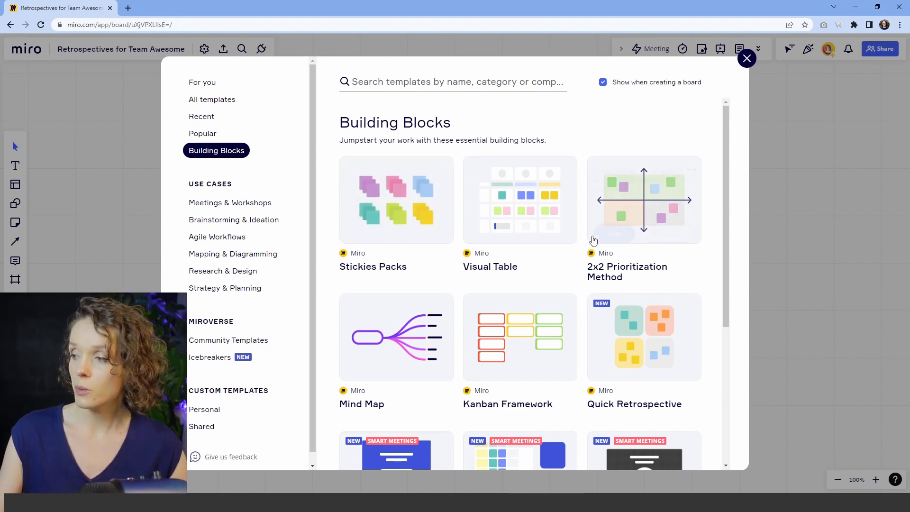
scroll(569, 237, down, 10)
scroll(507, 229, down, 5)
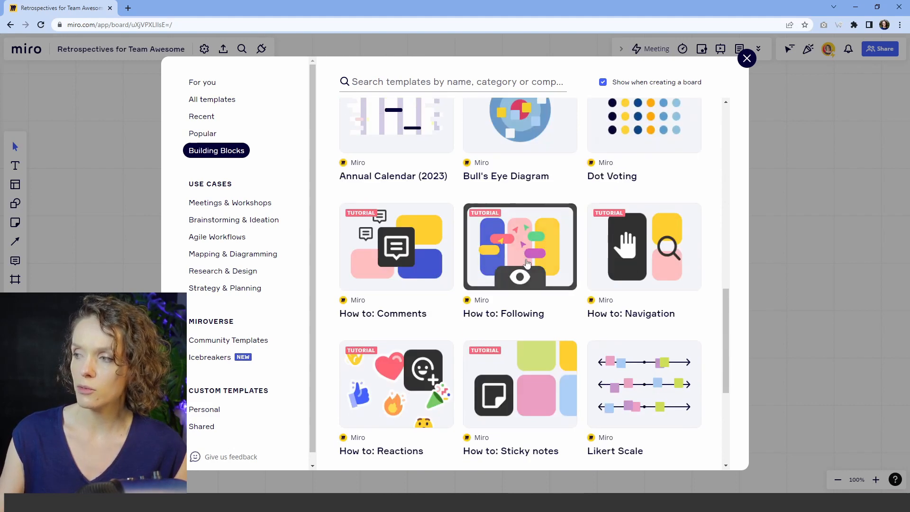
scroll(517, 254, up, 15)
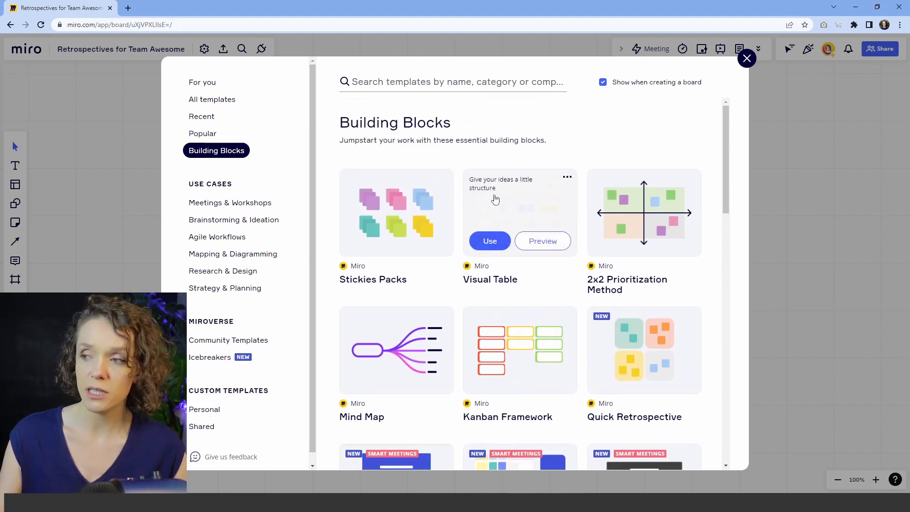
mouse_move(339, 194)
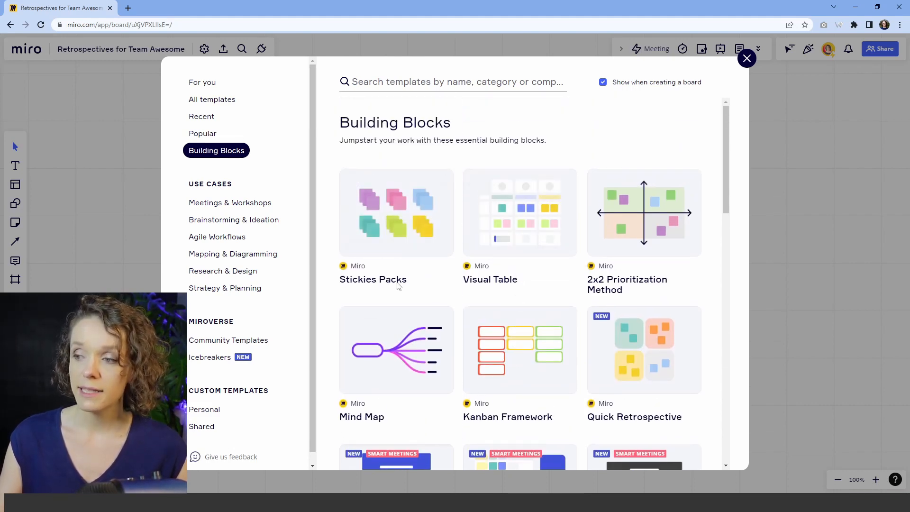
click(371, 239)
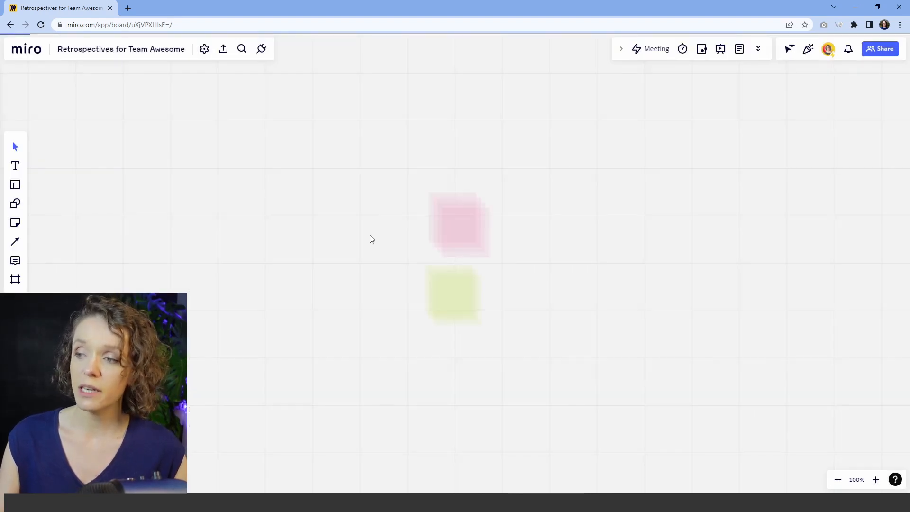
Spread the stacked sticky note packs into a grid of three rows by ten columns and scale the whole grid down.
drag(383, 254, 201, 193)
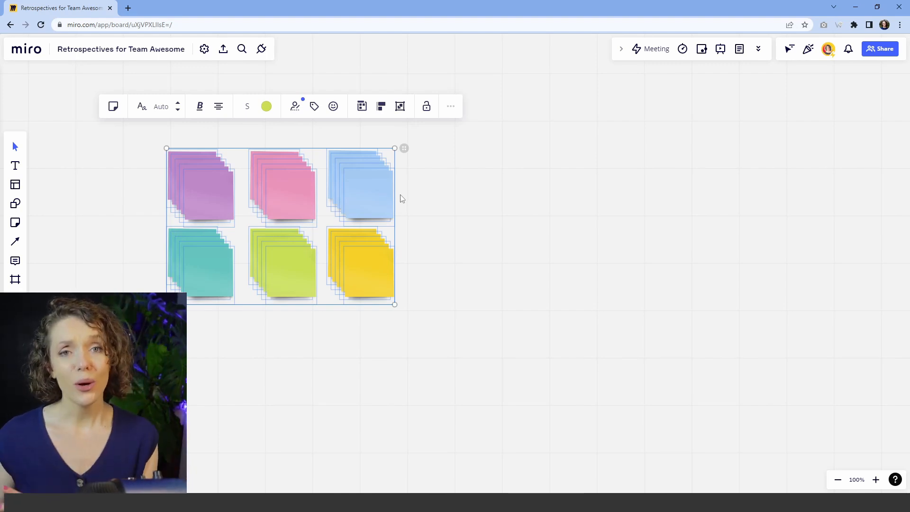
drag(334, 182, 365, 130)
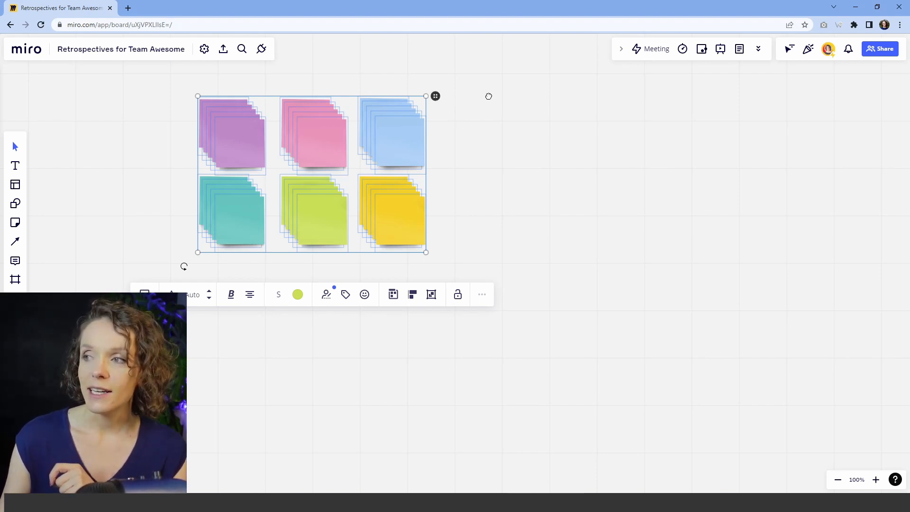
drag(435, 96, 753, 149)
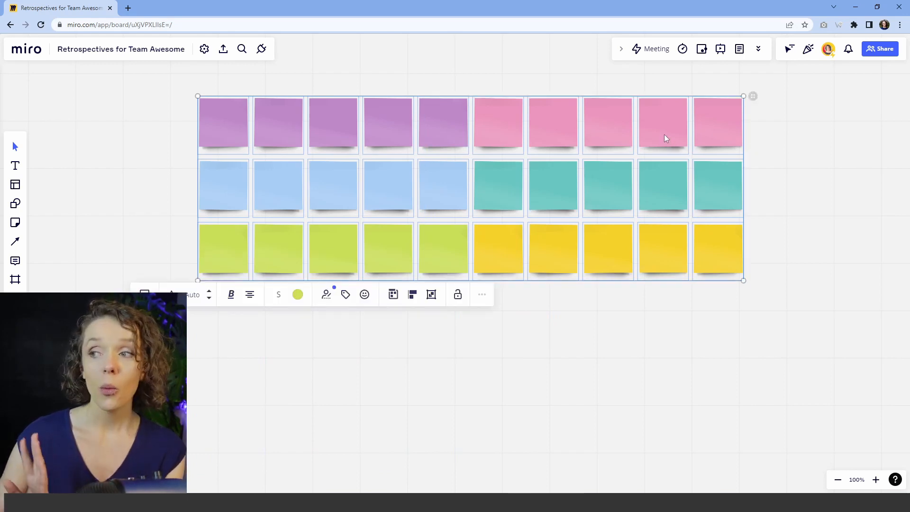
drag(448, 128, 330, 122)
drag(627, 277, 482, 228)
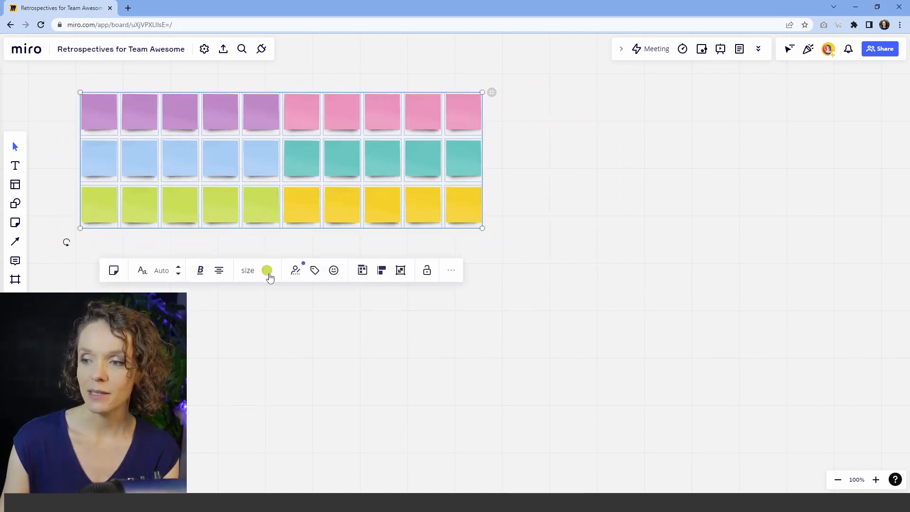
Recolor all the sticky notes in the grid to yellow.
click(267, 271)
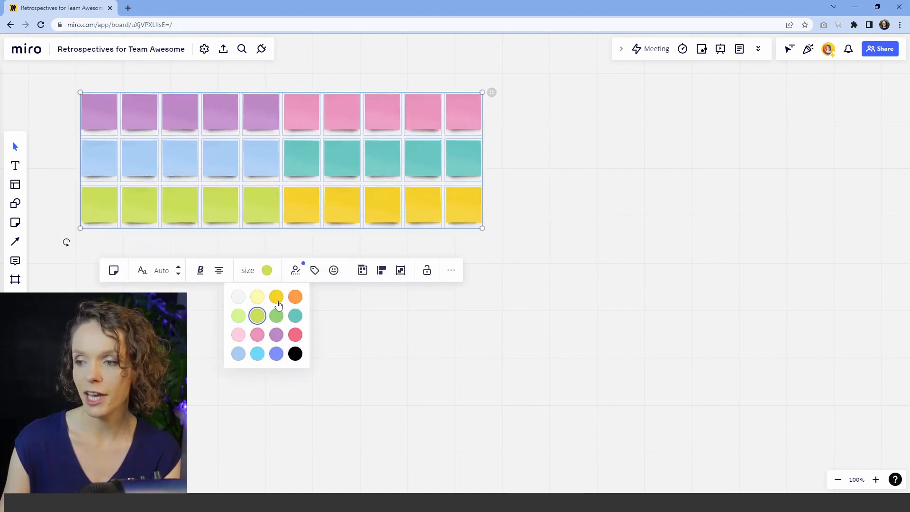
click(277, 297)
click(264, 326)
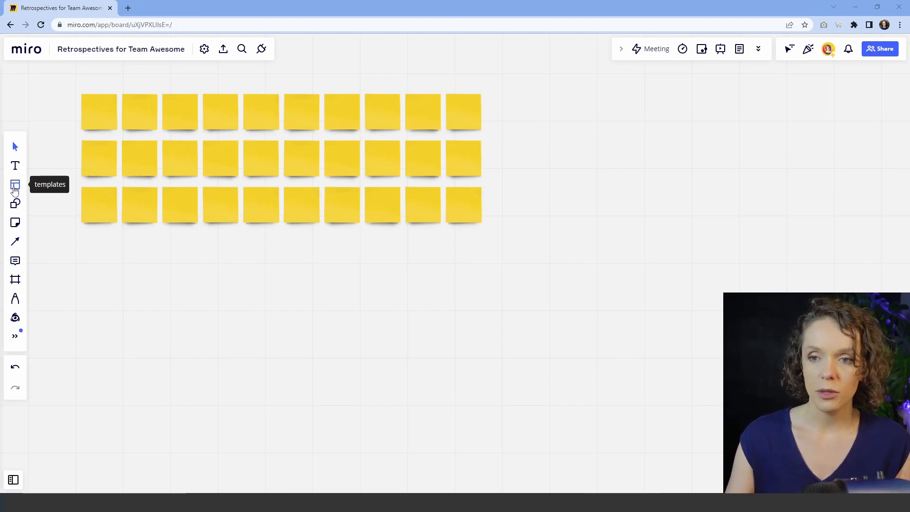
Add the Dot Voting template from Building Blocks and place it below the sticky note grid.
click(15, 187)
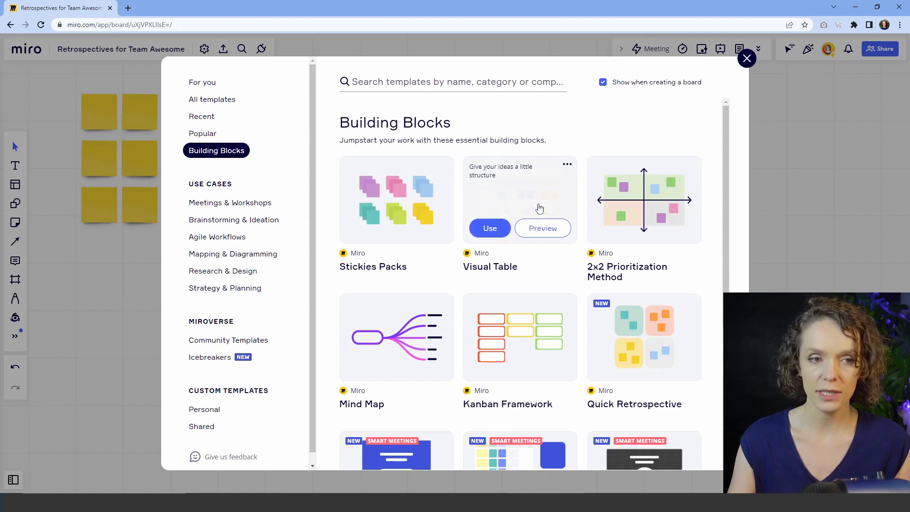
scroll(493, 311, down, 1)
scroll(493, 311, down, 8)
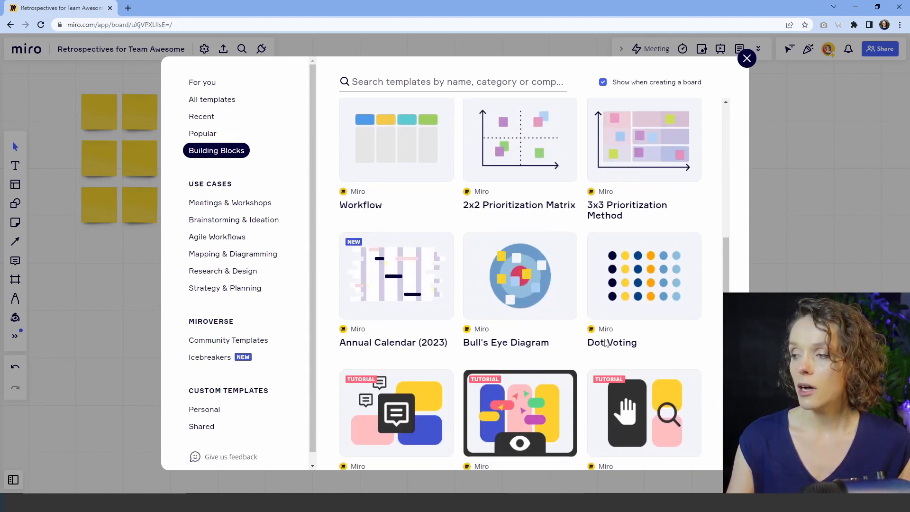
click(617, 303)
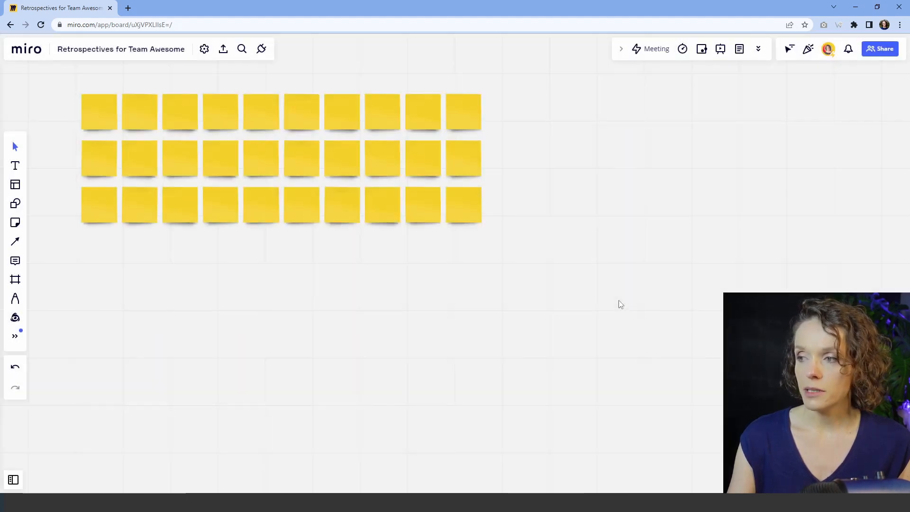
drag(623, 222, 229, 265)
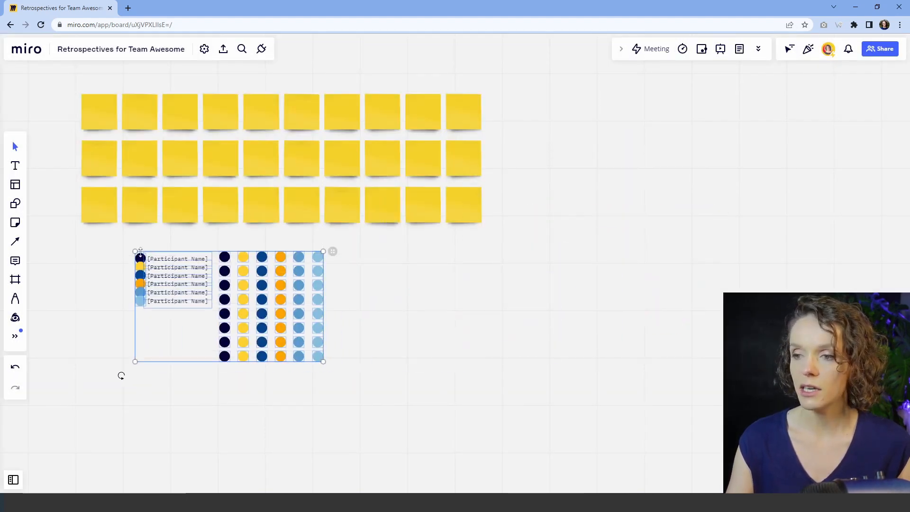
click(431, 325)
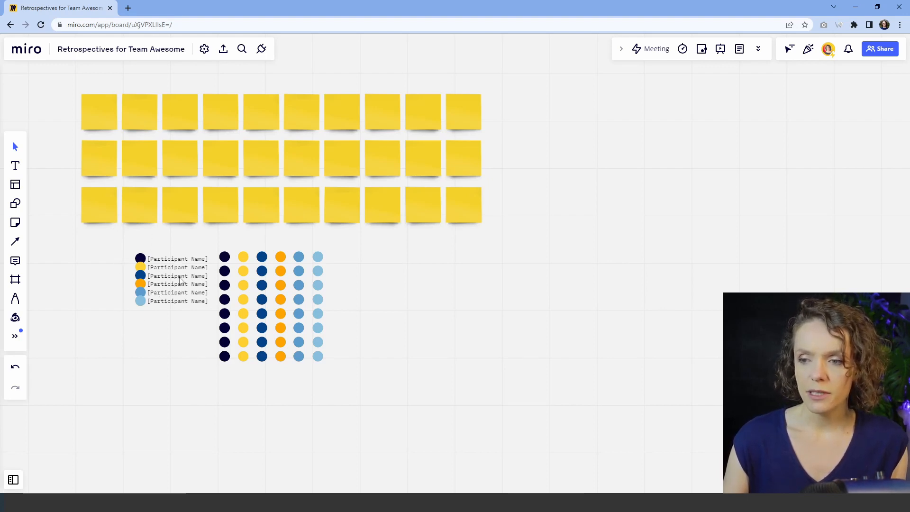
Delete the participant name legend of the dot voting set and move the remaining dots beneath the first sticky note columns.
drag(107, 321, 372, 391)
key(Delete)
drag(281, 286, 149, 273)
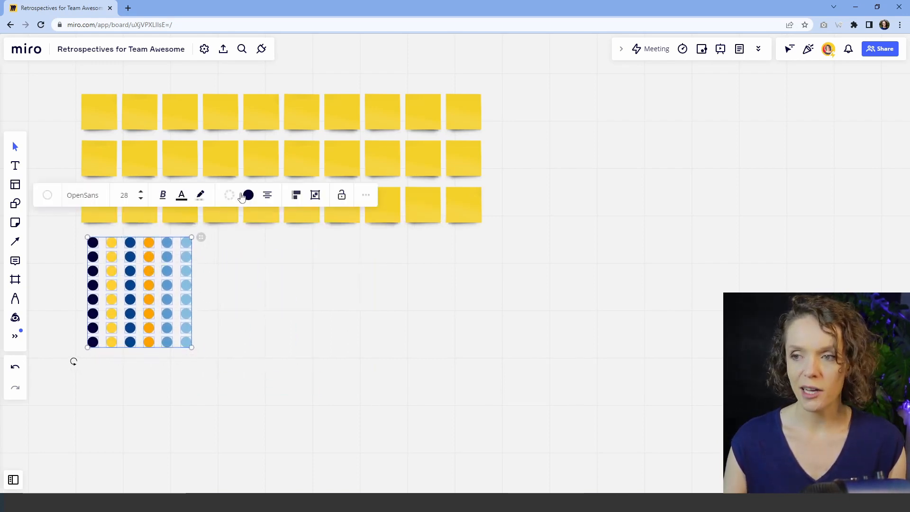
Recolor all the voting dots to purple.
click(248, 195)
scroll(240, 311, down, 2)
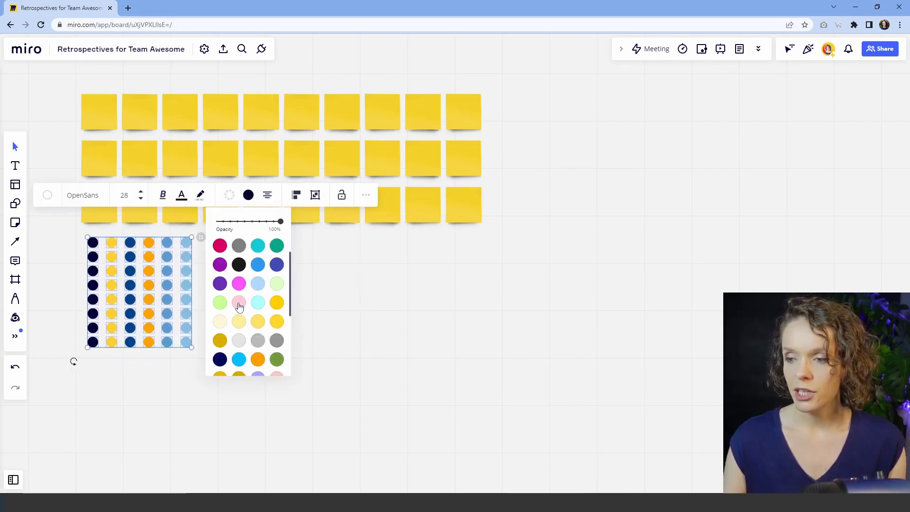
click(219, 276)
click(380, 335)
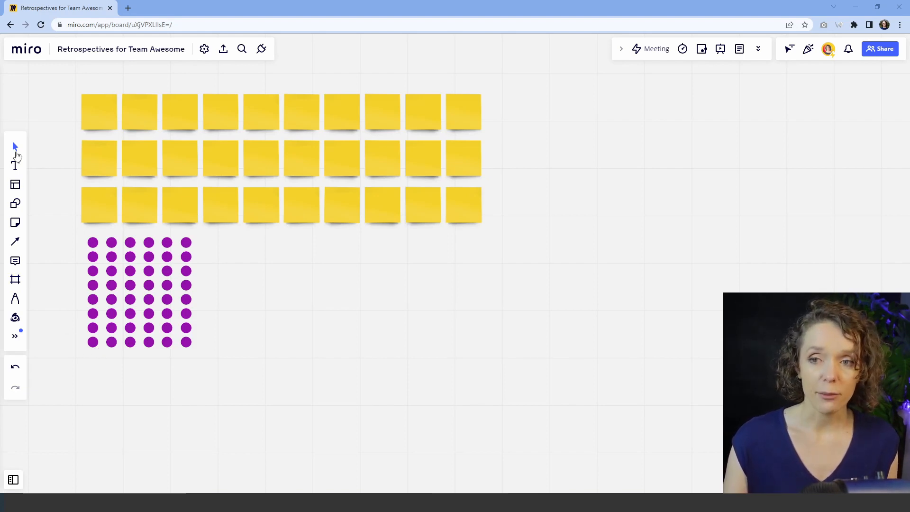
Add a 16:9 frame and place it below the sticky notes, beside the voting dots.
click(15, 280)
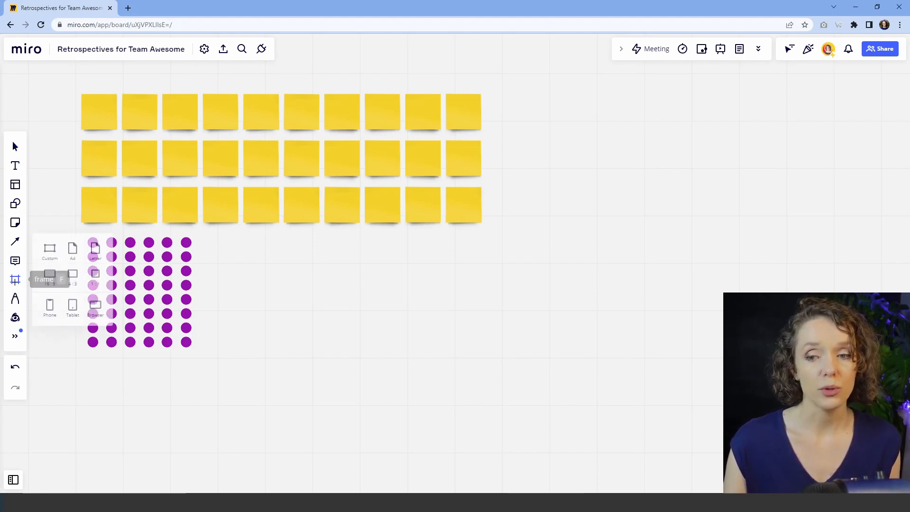
click(51, 275)
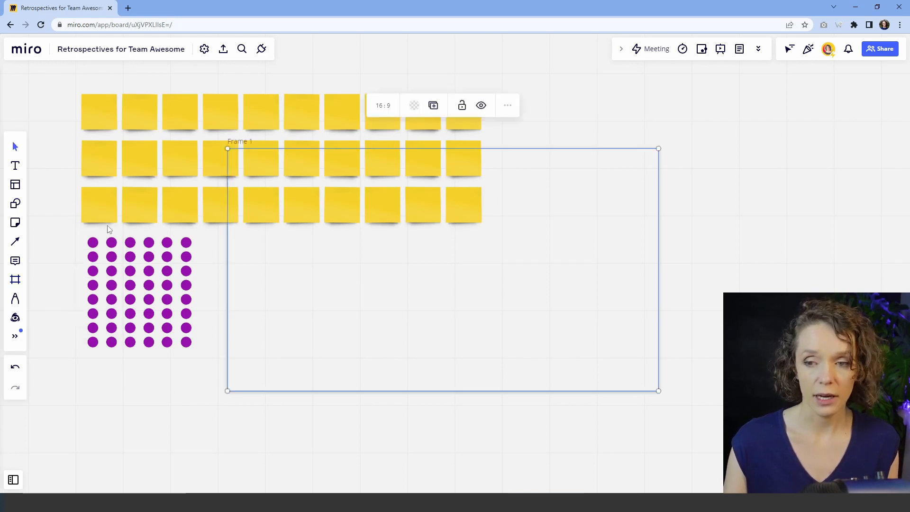
drag(388, 329, 369, 418)
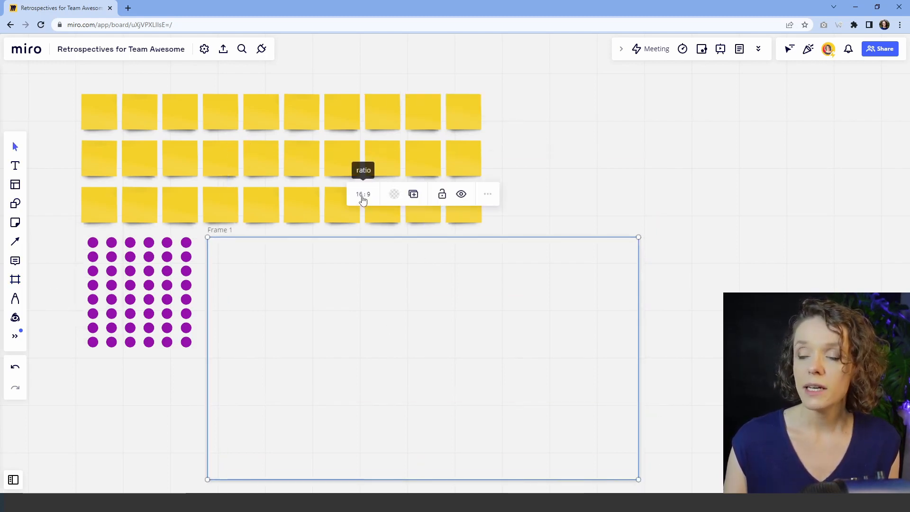
Fill the 16:9 frame with a white background.
click(394, 194)
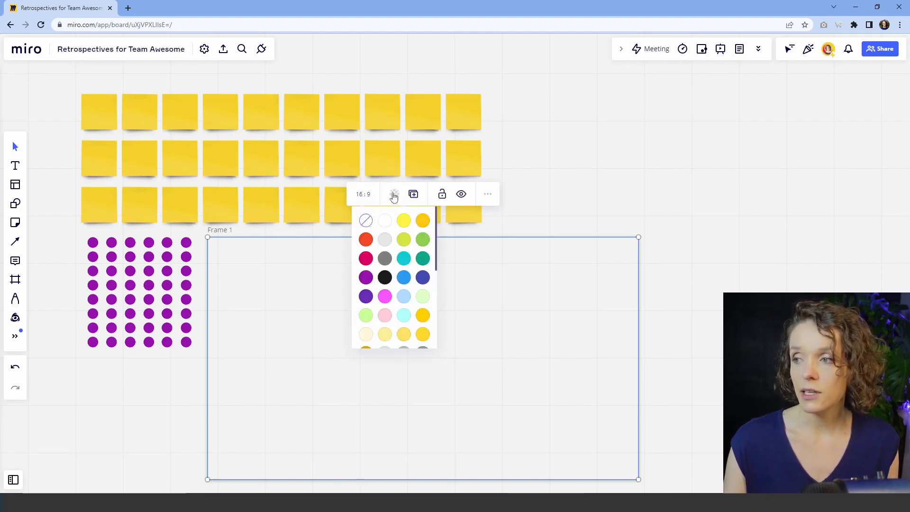
click(385, 221)
click(701, 320)
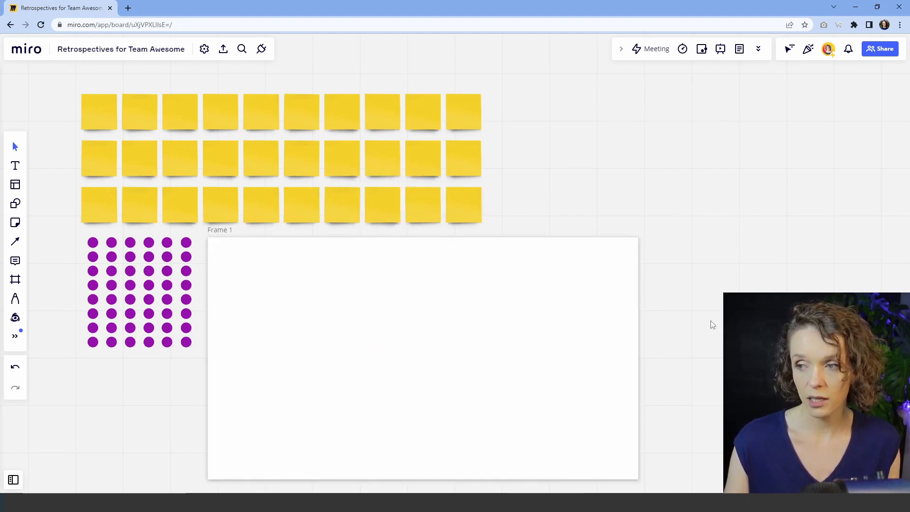
drag(708, 332, 661, 254)
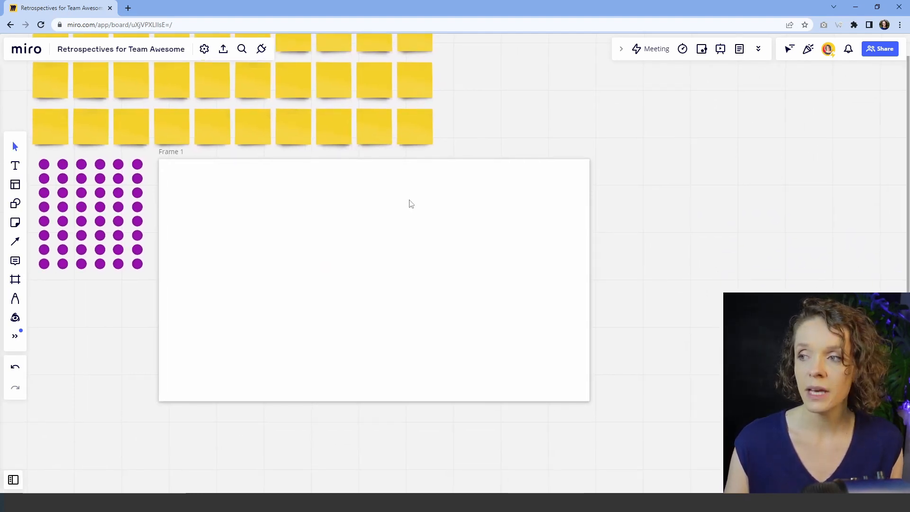
Look through the export options available for the whole board.
click(394, 163)
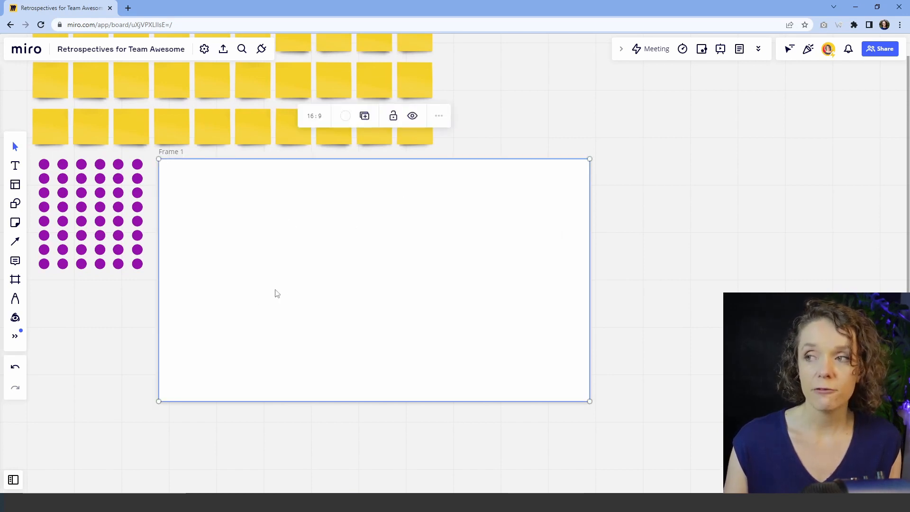
click(127, 314)
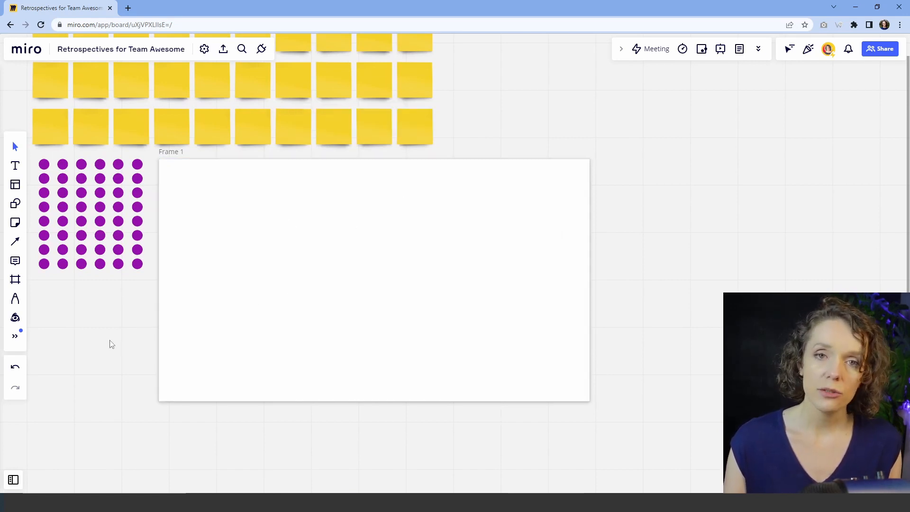
click(223, 49)
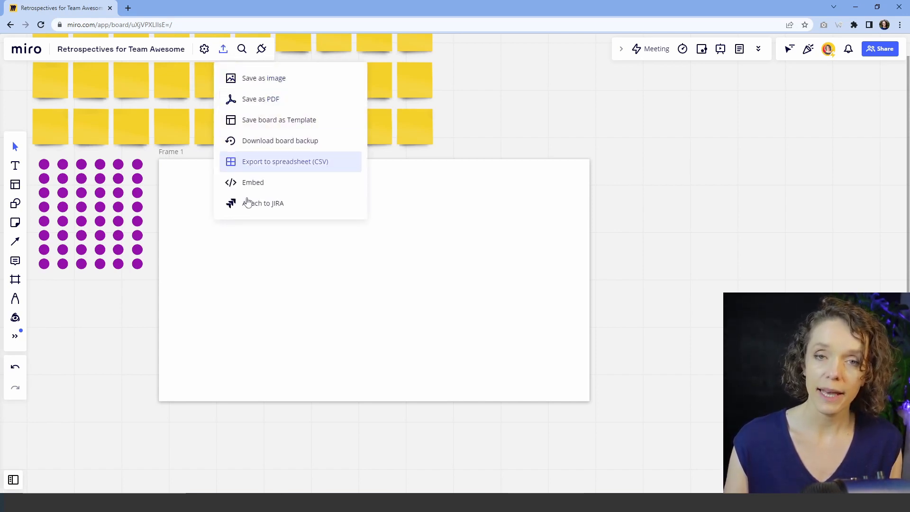
click(499, 169)
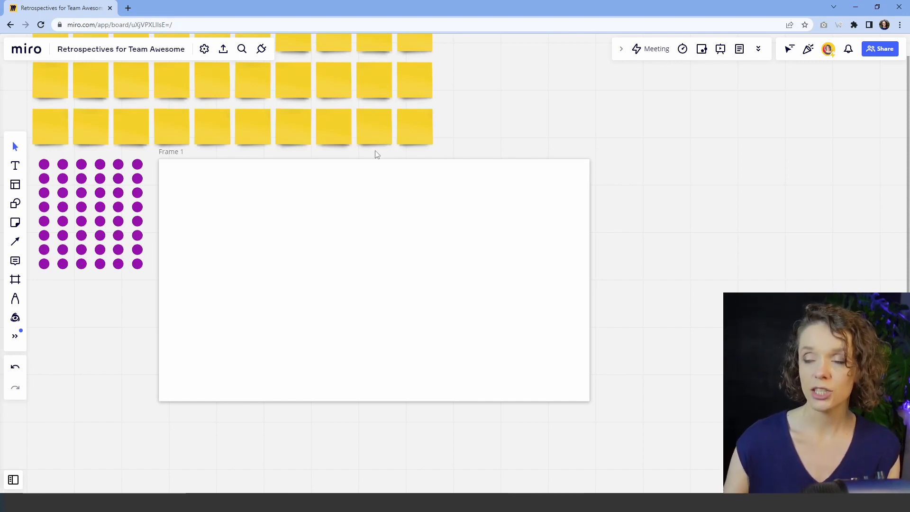
Move the voting dots into the frame and back to their place beneath the sticky notes.
scroll(371, 158, down, 3)
mouse_move(316, 223)
mouse_down()
mouse_move(315, 240)
mouse_move(335, 230)
mouse_move(354, 248)
mouse_move(311, 218)
mouse_up()
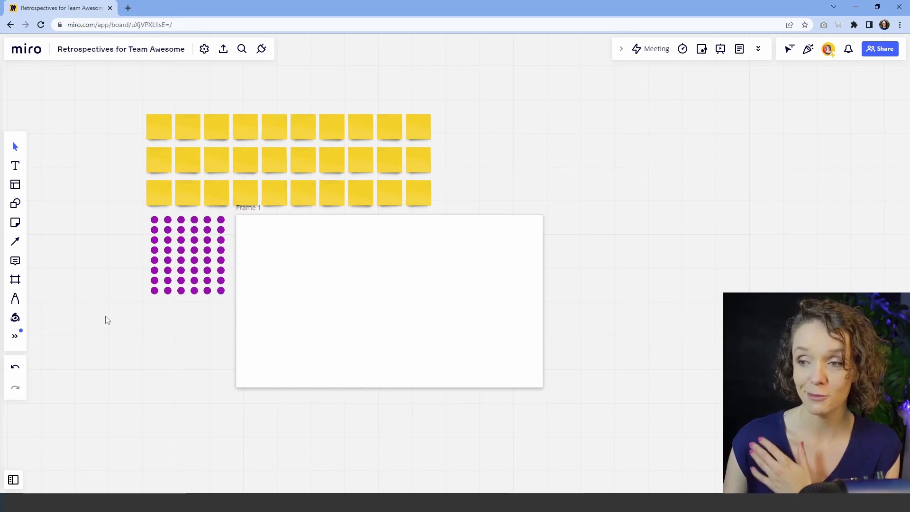
drag(110, 316, 311, 298)
click(198, 371)
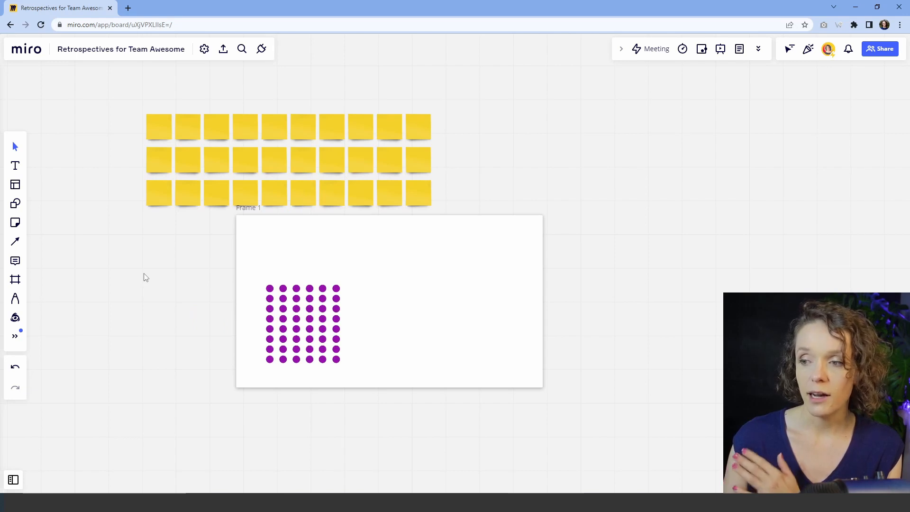
drag(144, 277, 375, 377)
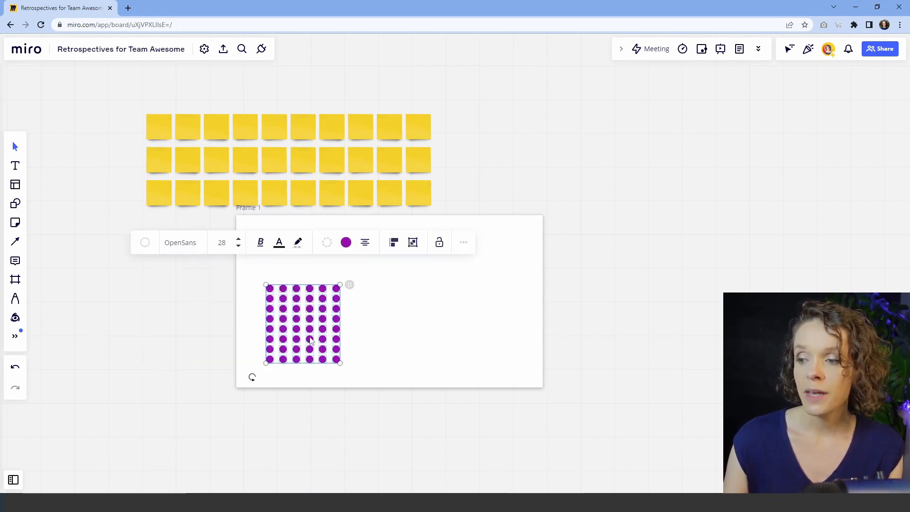
drag(299, 343, 129, 308)
click(184, 369)
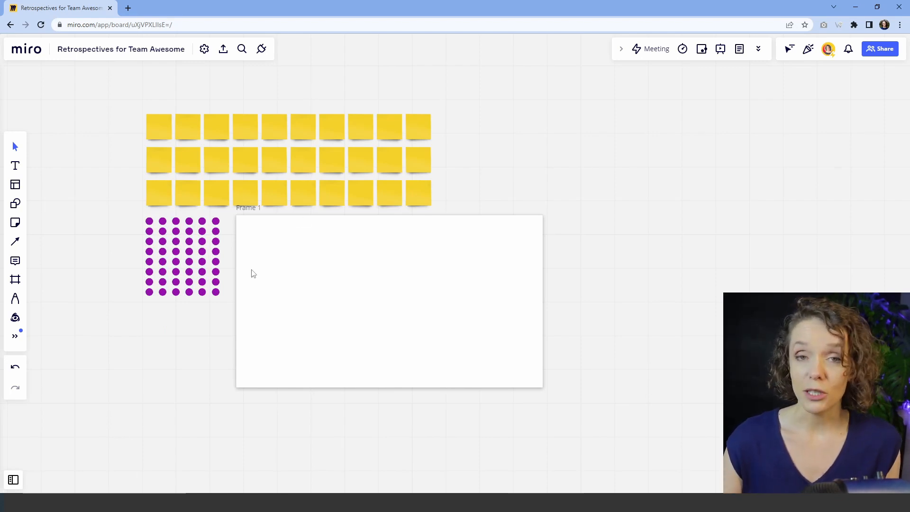
Look through the frame's additional options, including exporting it as an image.
scroll(363, 380, up, 3)
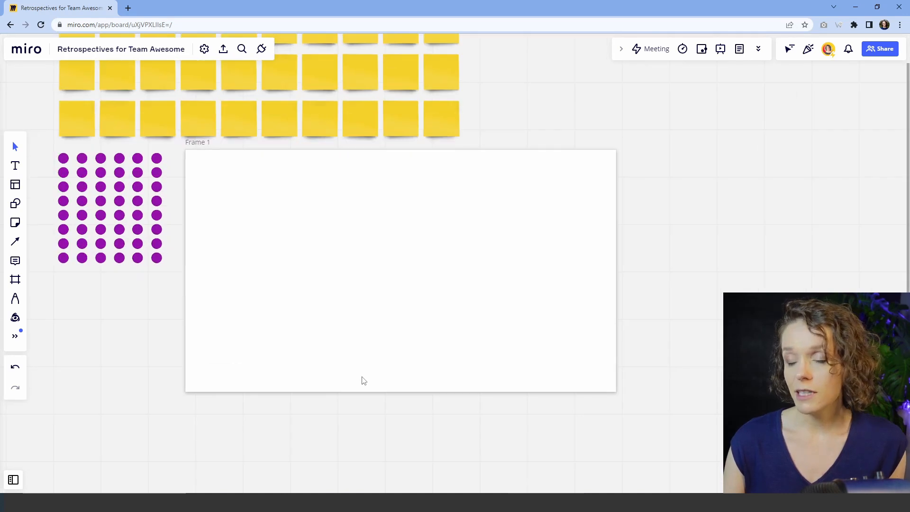
click(374, 156)
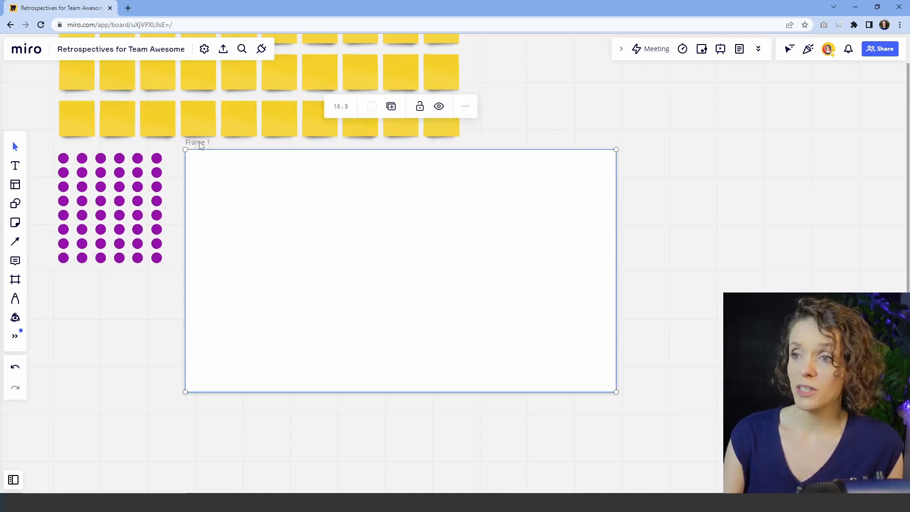
click(471, 105)
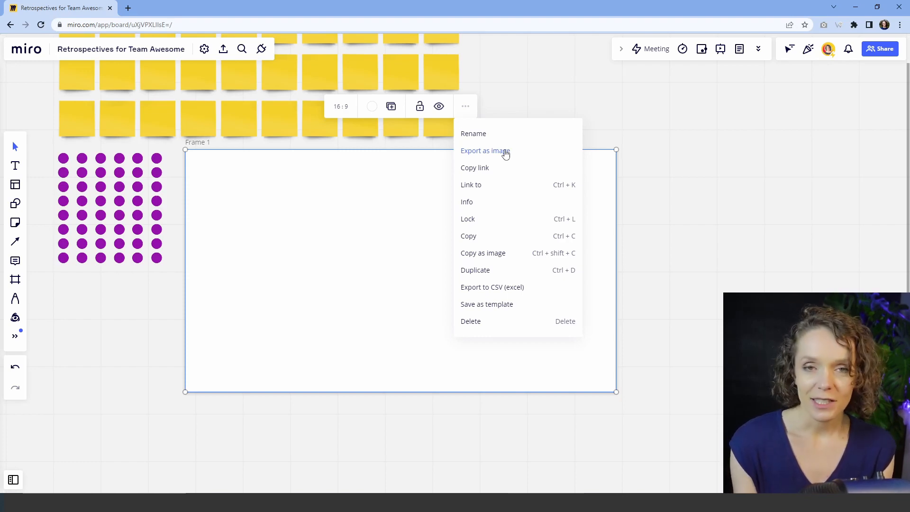
click(151, 291)
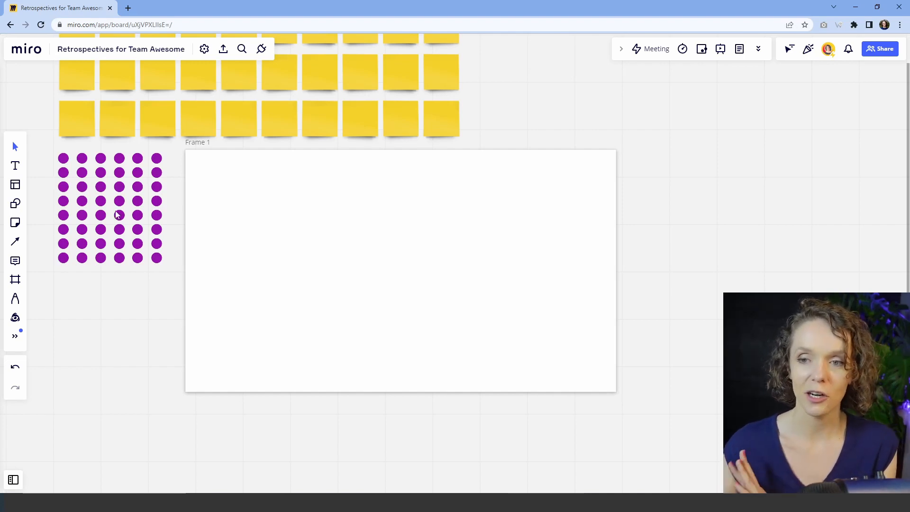
Add the title text "Sprint 1 Retro" near the top edge of the frame.
drag(158, 350, 121, 372)
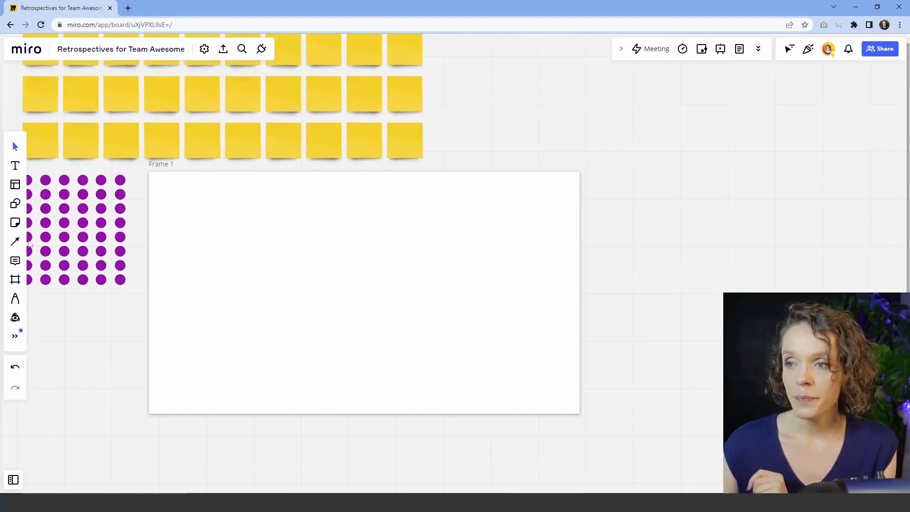
click(12, 166)
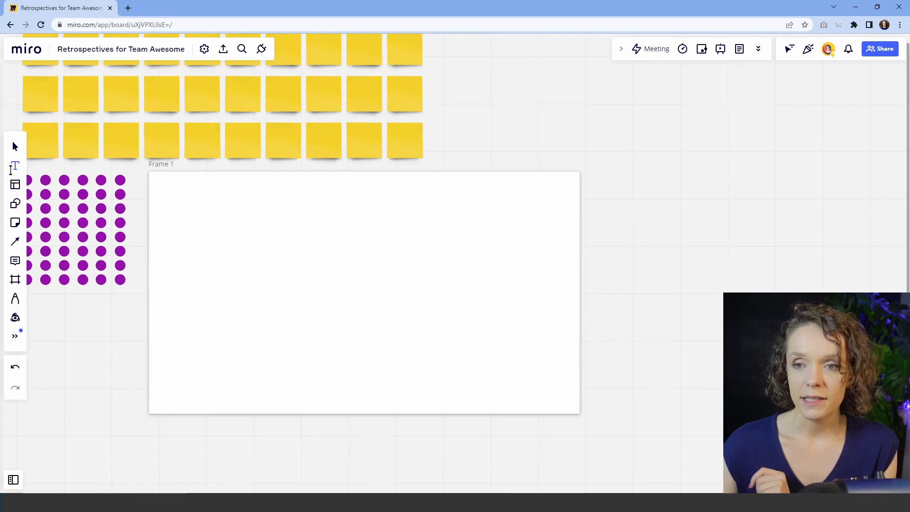
click(265, 185)
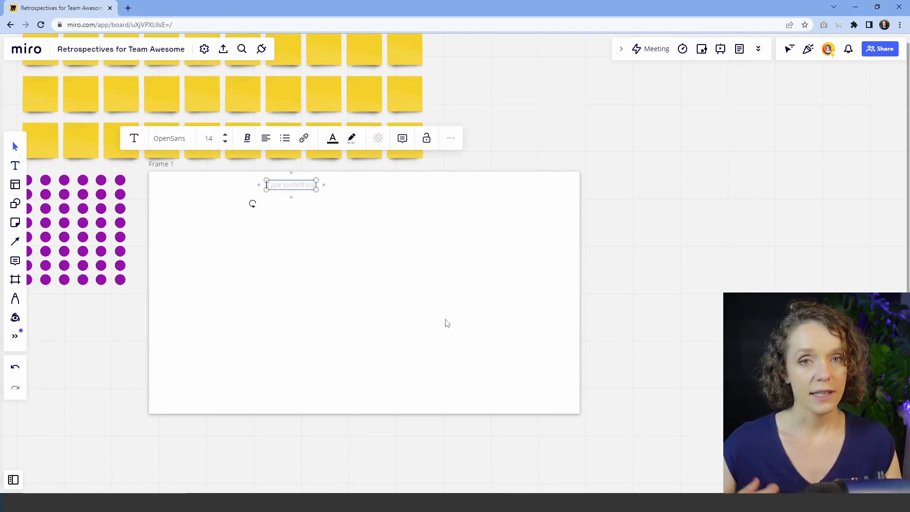
text(Sprint)
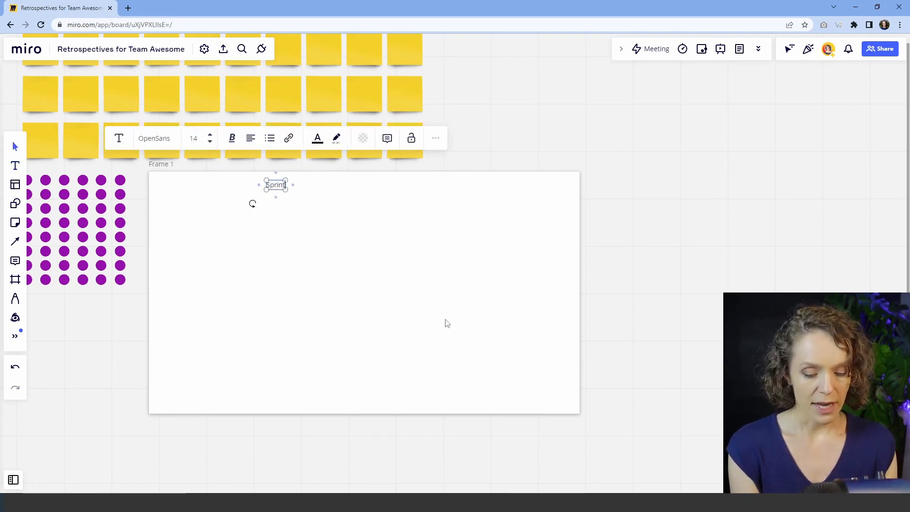
text( 1 Retro)
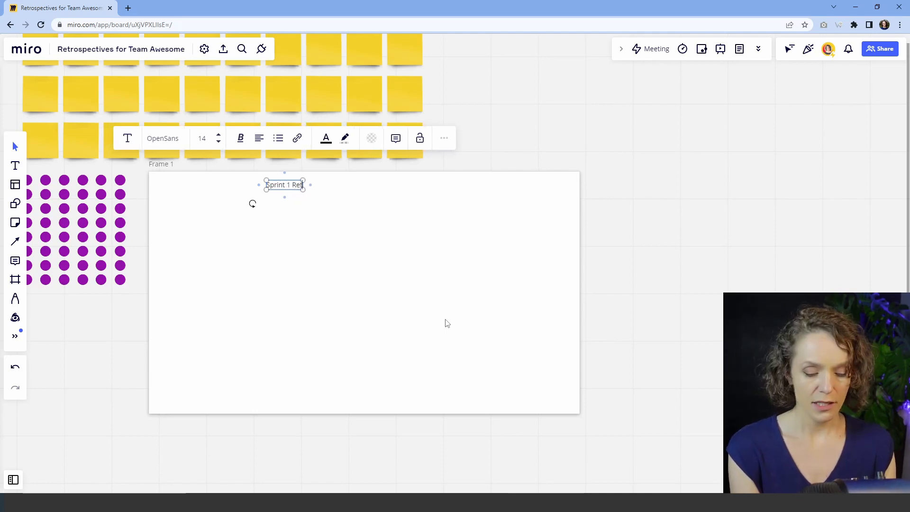
Set the title in the Graduate font, enlarge it to size 24 and centre it at the top of the frame.
click(166, 138)
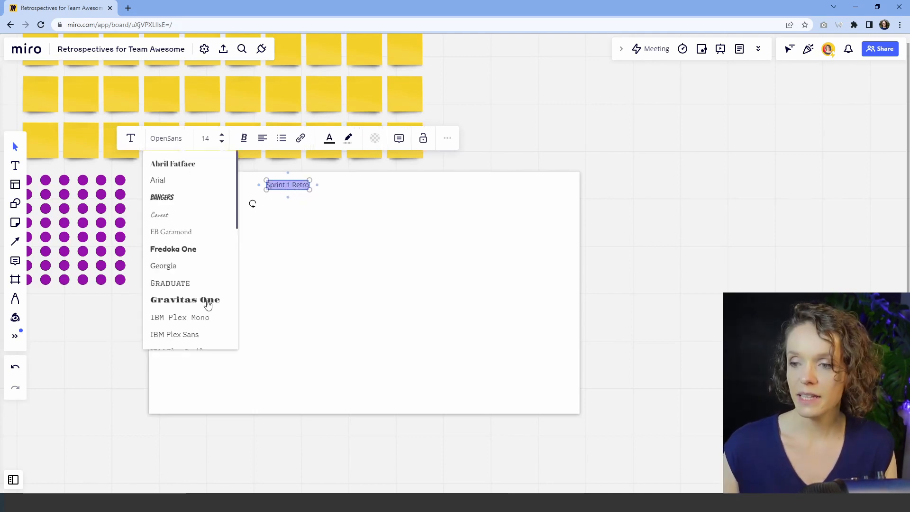
click(185, 284)
drag(324, 192, 362, 188)
click(429, 246)
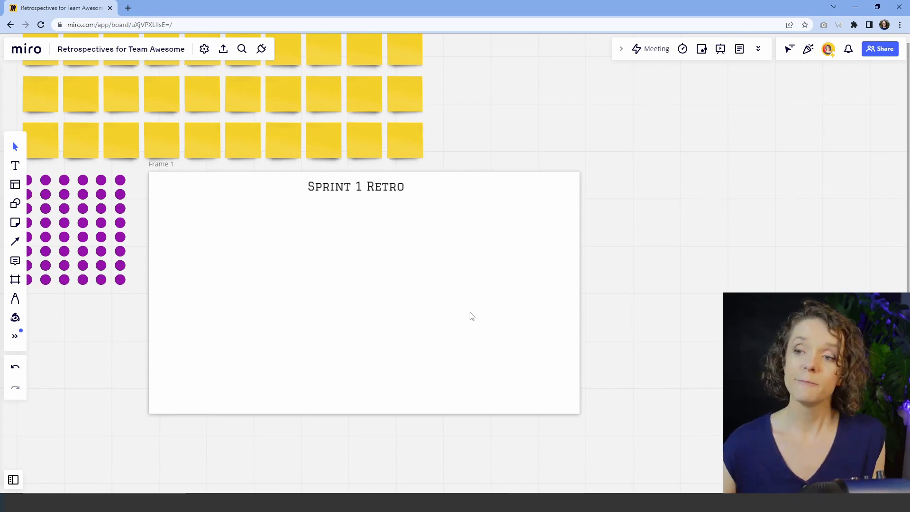
Draw a straight vertical line without arrowheads from beneath the title to near the frame's bottom edge, centred under the title.
click(14, 242)
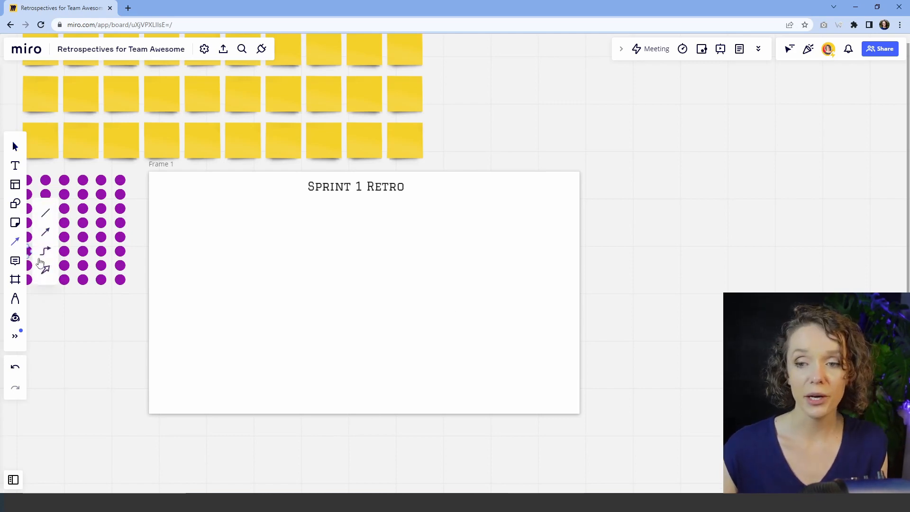
click(46, 217)
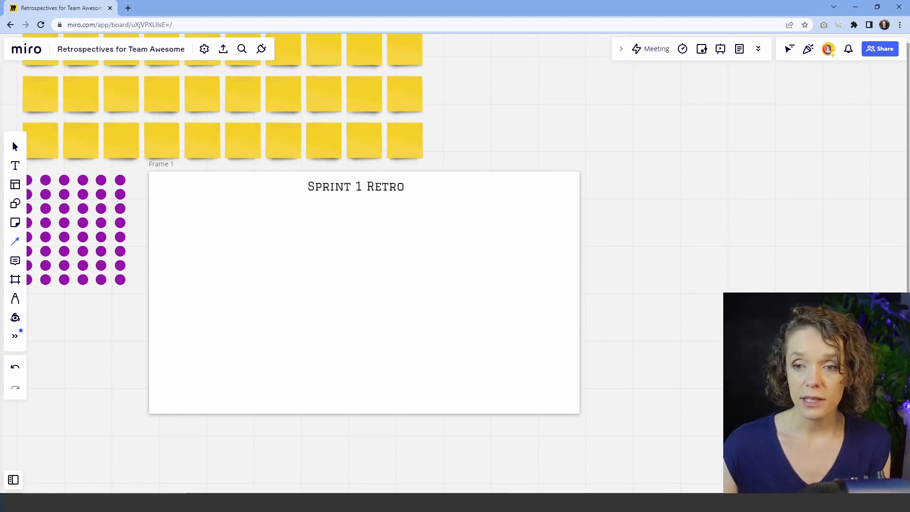
click(15, 241)
click(45, 217)
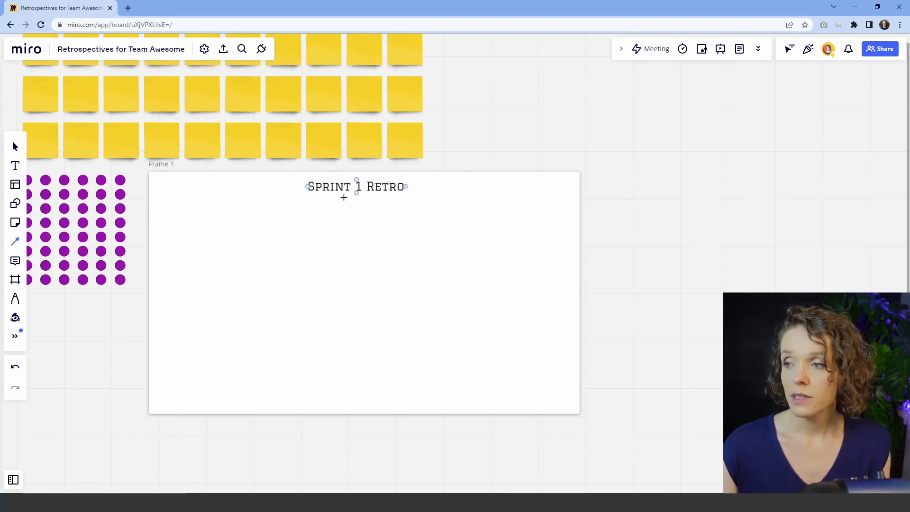
mouse_move(344, 198)
mouse_down()
mouse_move(364, 410)
mouse_move(345, 405)
mouse_up()
click(320, 155)
click(302, 188)
click(436, 335)
drag(344, 298, 355, 296)
Draw a straight horizontal line across the frame, crossing the vertical line near its middle to form four quadrants.
click(14, 241)
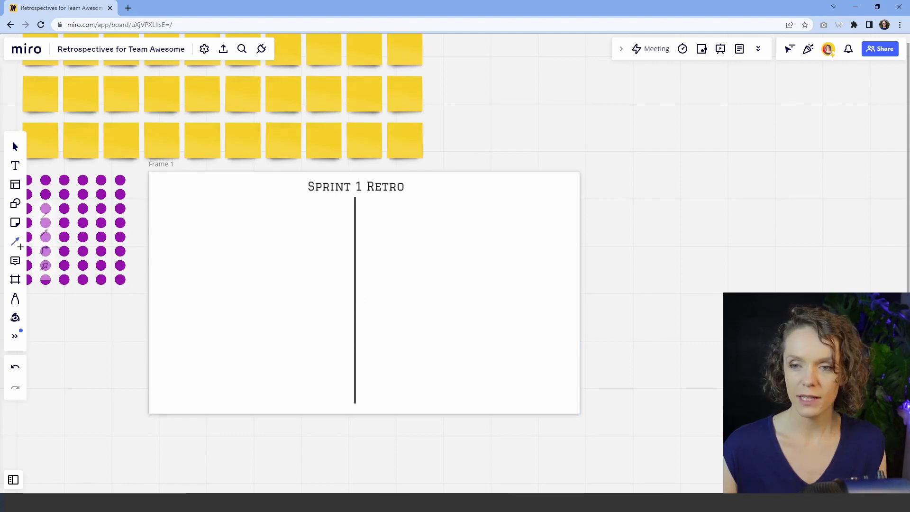
click(44, 234)
mouse_move(162, 290)
mouse_down()
mouse_move(568, 290)
mouse_move(461, 311)
mouse_move(526, 257)
mouse_move(394, 251)
mouse_move(550, 256)
mouse_move(507, 215)
mouse_move(501, 324)
mouse_up()
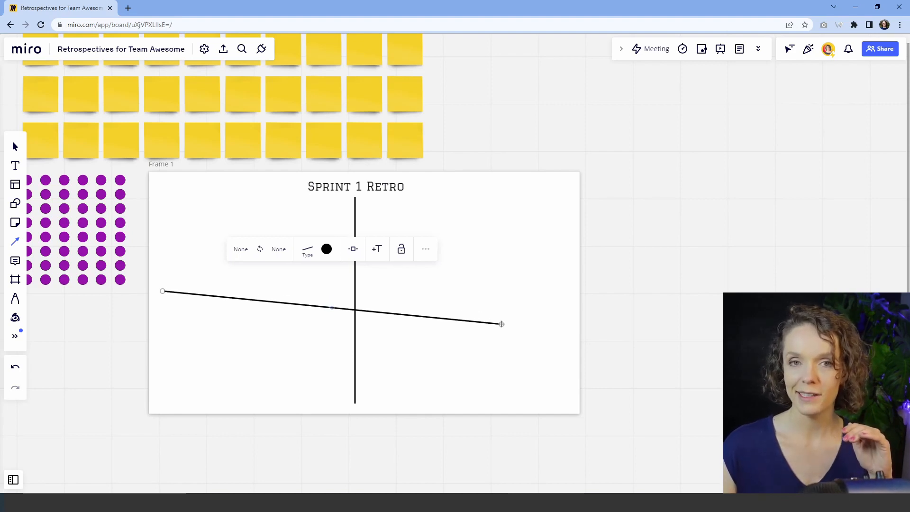
drag(501, 324, 564, 237)
click(758, 212)
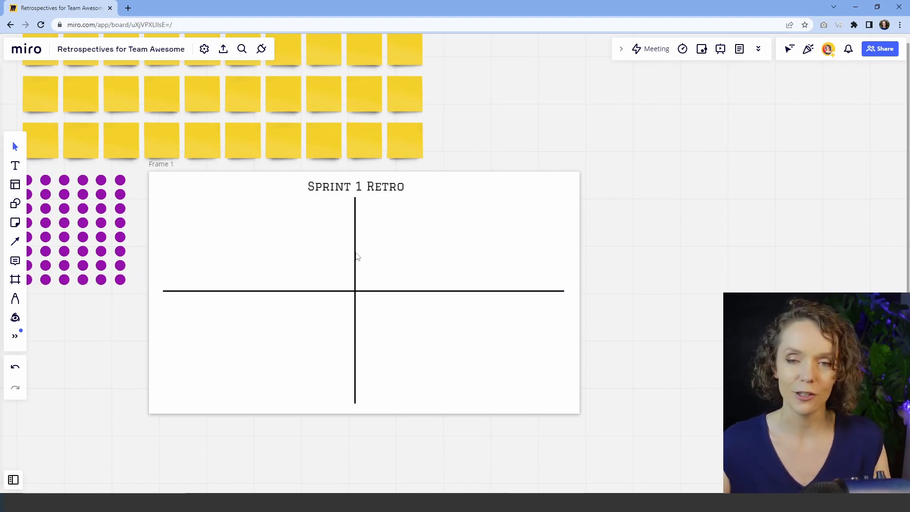
drag(311, 294, 309, 297)
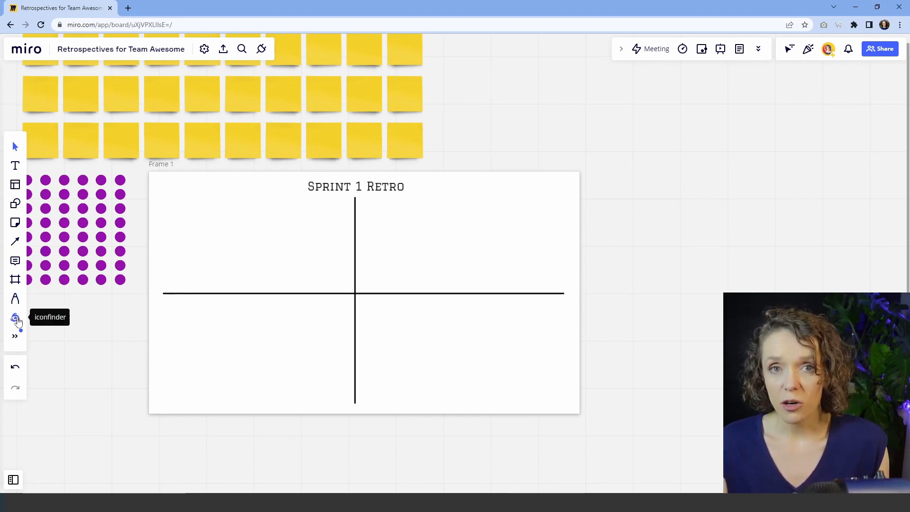
Search IconFinder for "sailboat" and insert the round blue icon with the red and yellow sails.
click(16, 319)
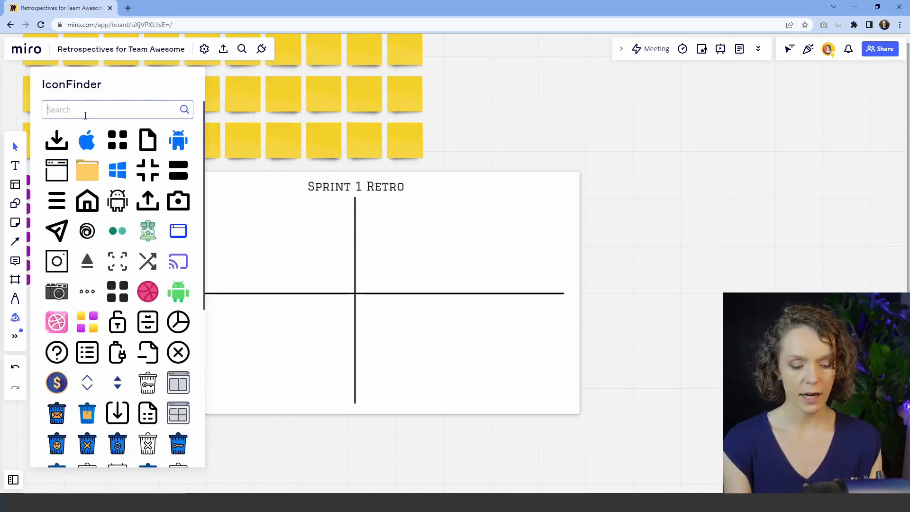
text(sailboat)
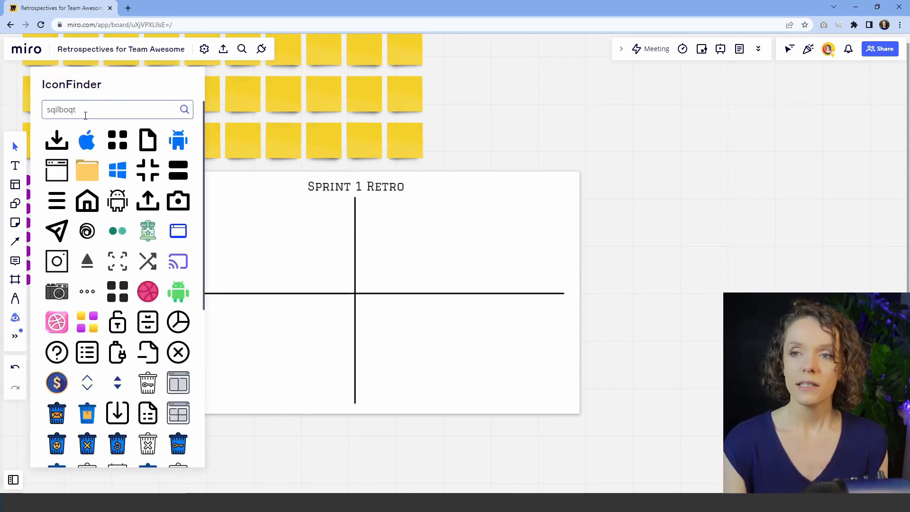
key(ctrl+a)
text(b)
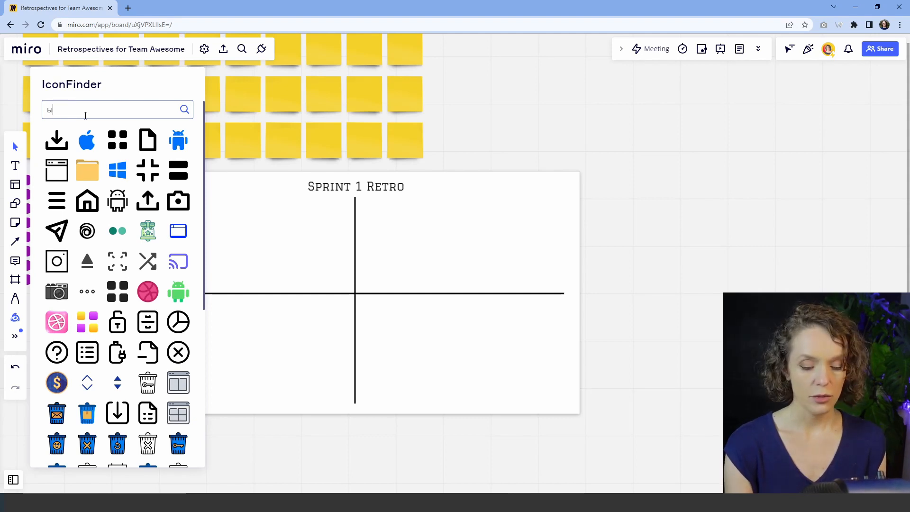
key(BackSpace)
key(BackSpace)
text(sailboat)
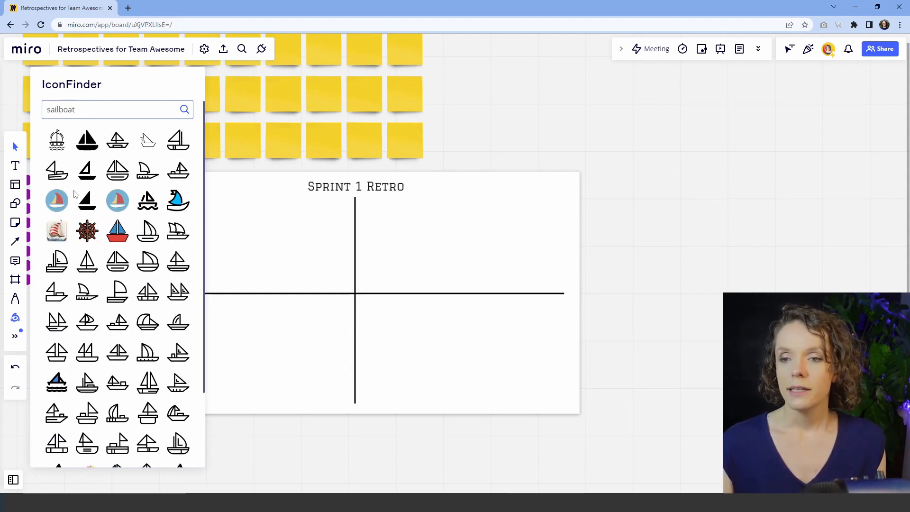
click(51, 204)
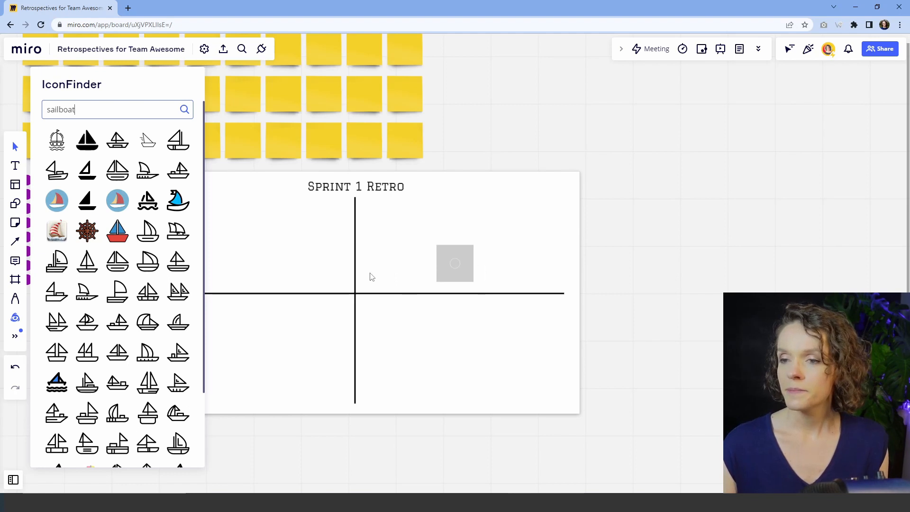
Enlarge the sailboat icon and centre it on the crossing of the two lines.
drag(431, 287, 399, 317)
drag(452, 266, 371, 280)
drag(398, 254, 397, 256)
drag(369, 295, 360, 293)
click(687, 293)
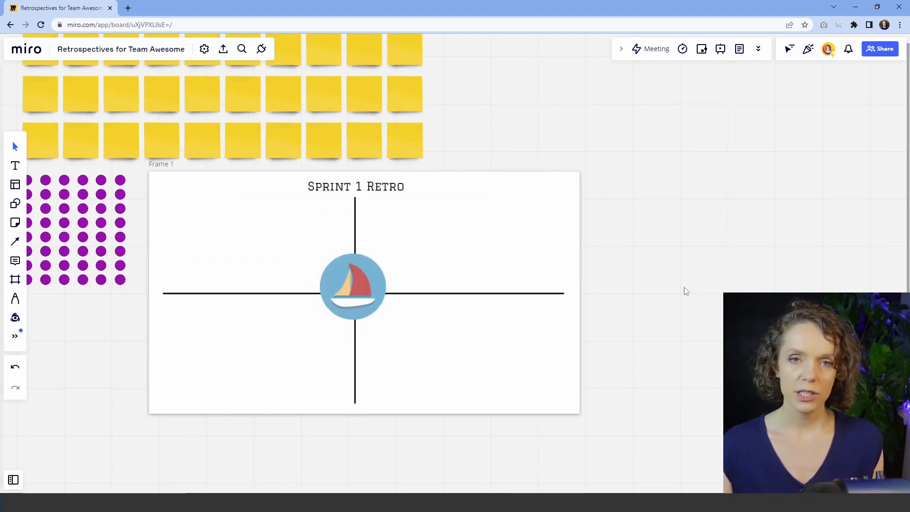
drag(351, 281, 355, 284)
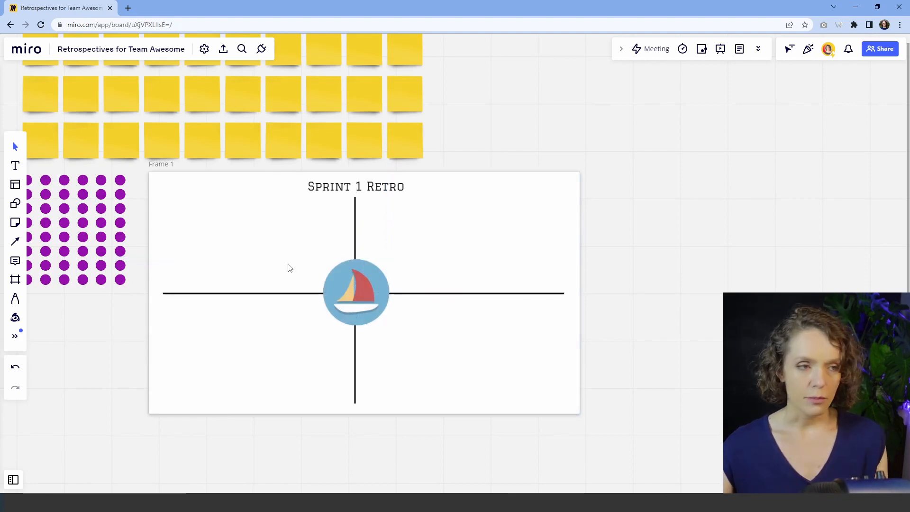
Add a text label in the upper-left quadrant reading "Internal motivators" with "What helped us that we did ourselves" on a second line.
click(16, 169)
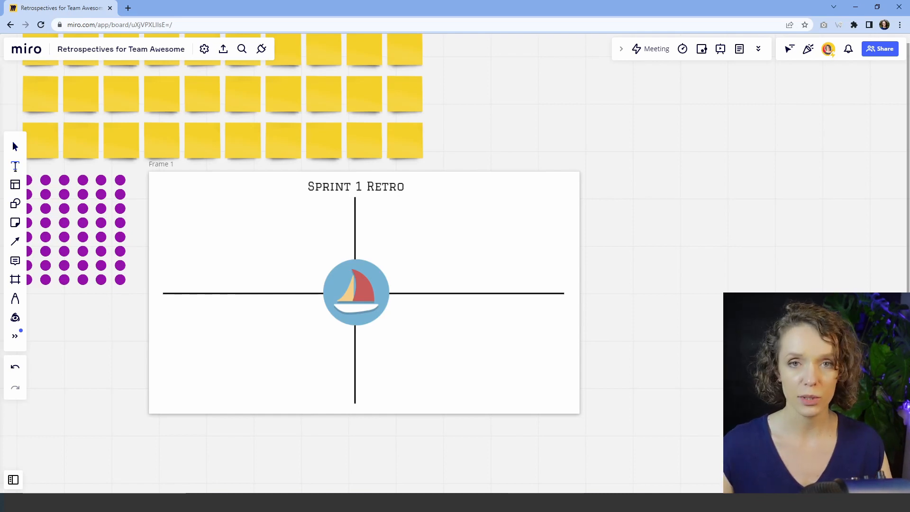
click(172, 208)
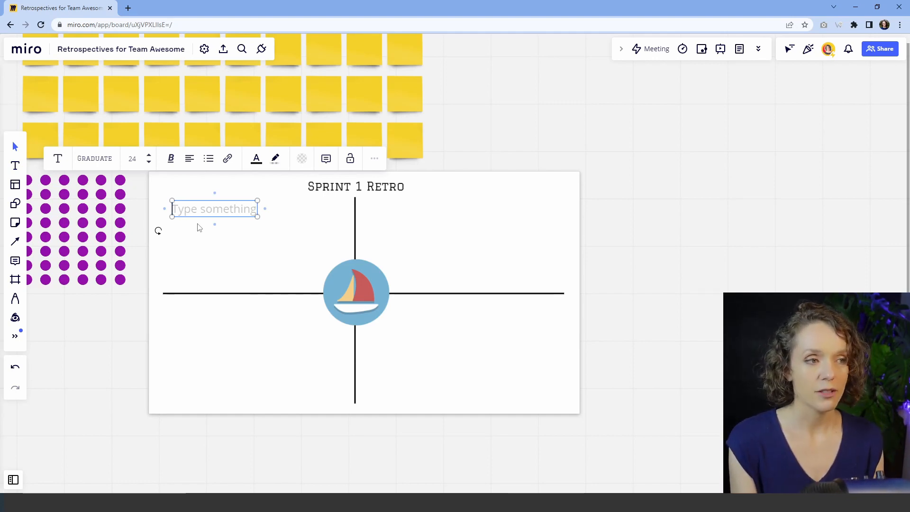
text(I)
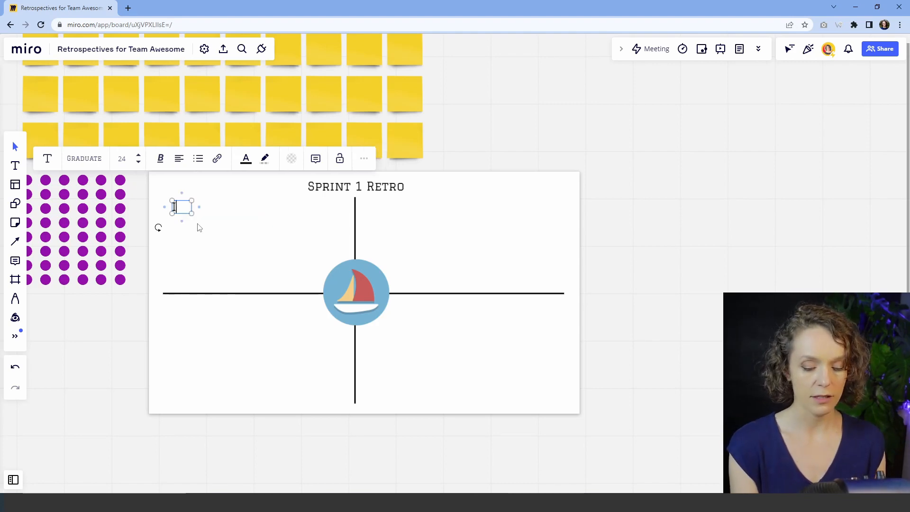
text(NTERNAL M)
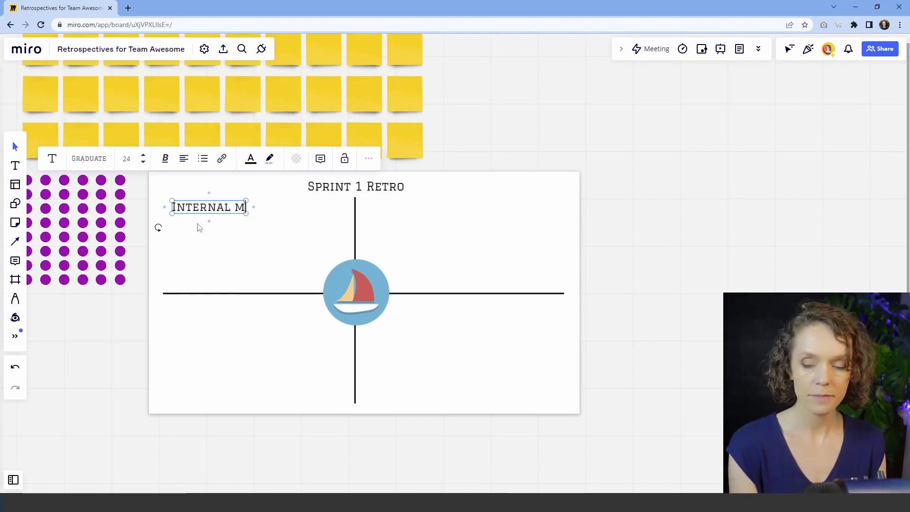
text(OTICATORS)
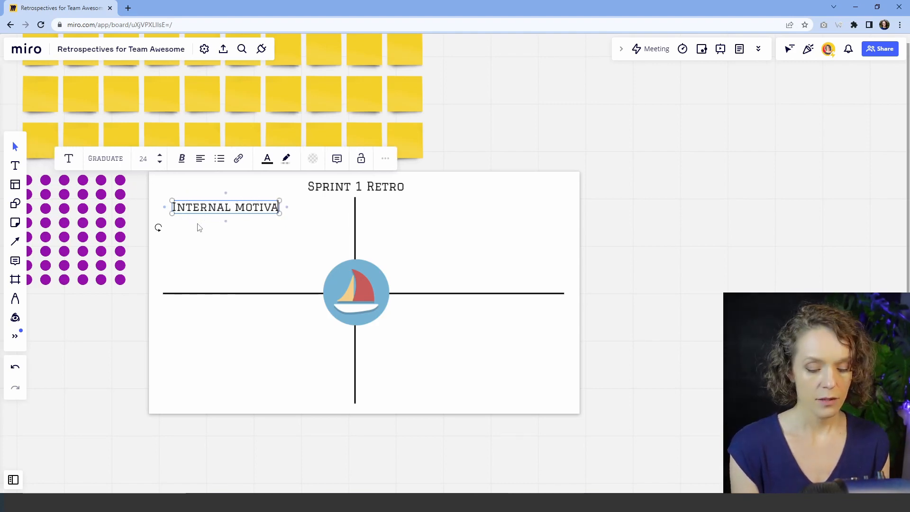
key(Return)
text(WHat he)
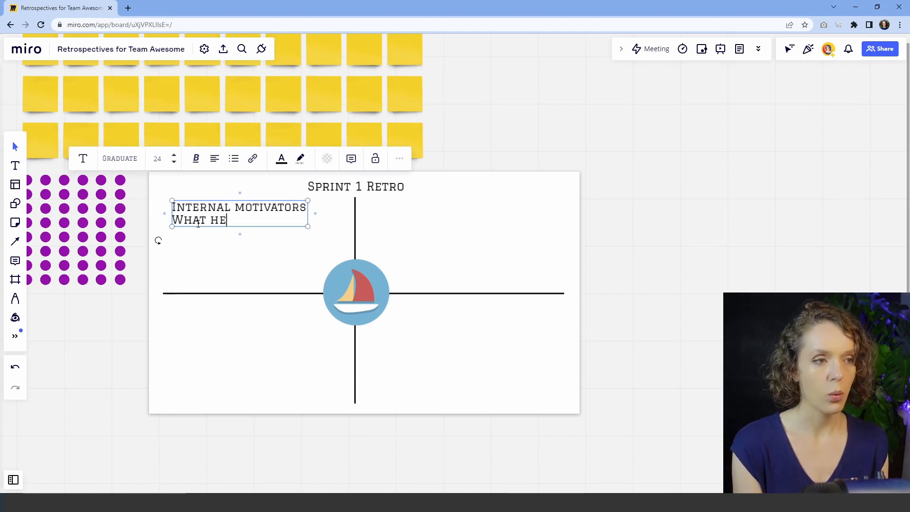
text(lped us )
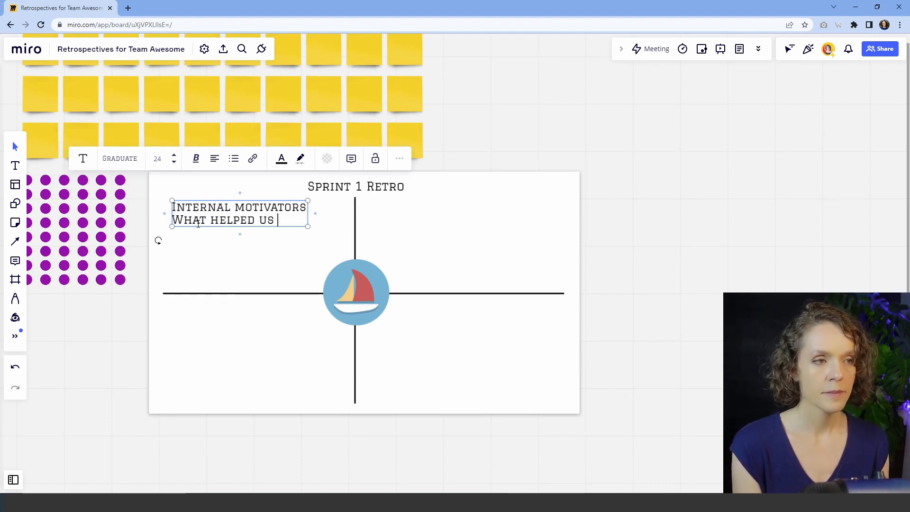
text(that we did)
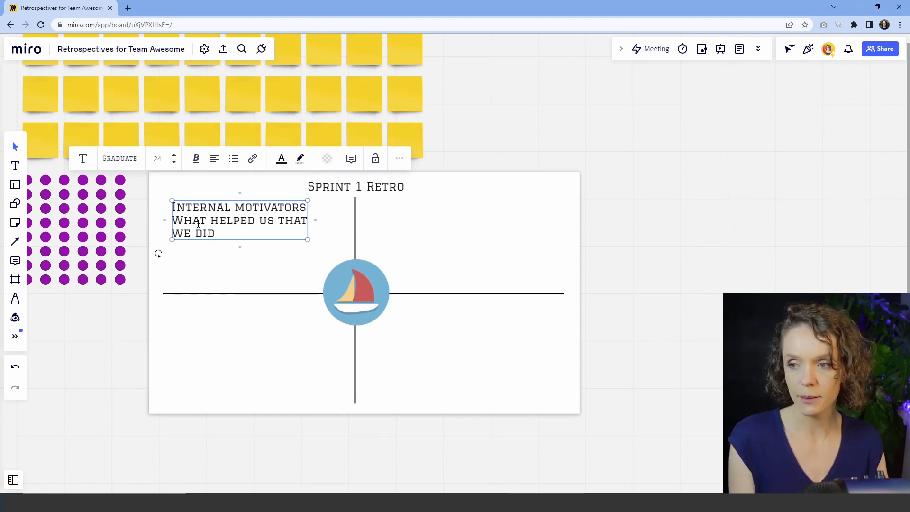
text( ourselves)
Set the label's font size to 14, widen its box to fit each line unwrapped, and shift it slightly right within the quadrant.
key(ctrl+a)
click(173, 162)
click(173, 163)
drag(256, 214, 339, 214)
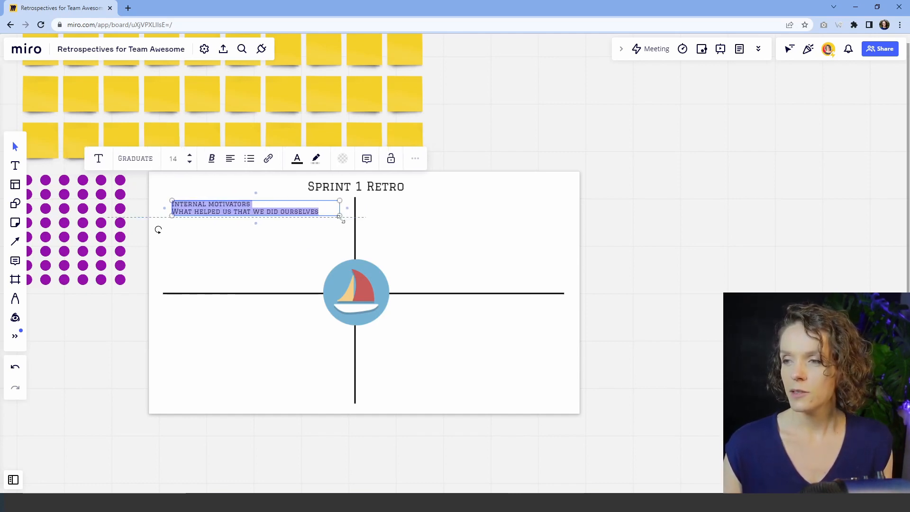
click(258, 253)
drag(228, 210, 240, 209)
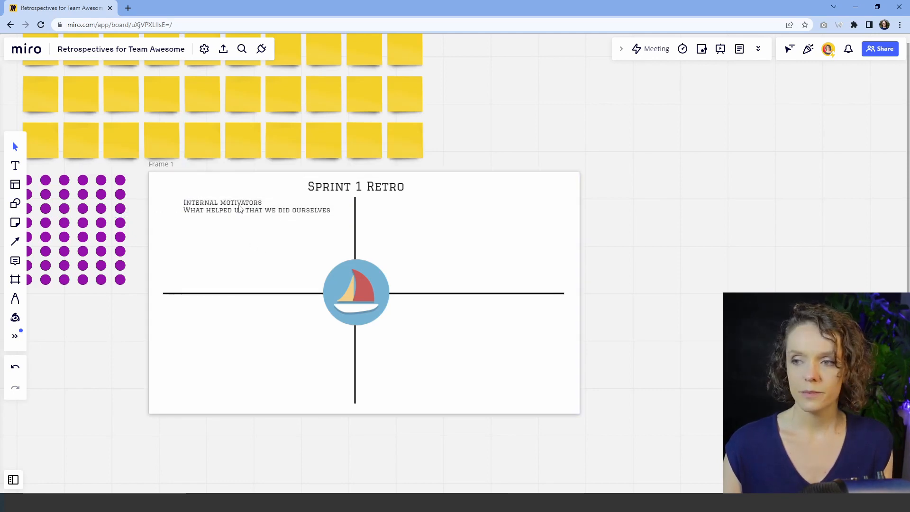
Duplicate the label to the bottom of the lower-left quadrant and change the copy's heading to "Internal Resistors".
scroll(242, 222, up, 3)
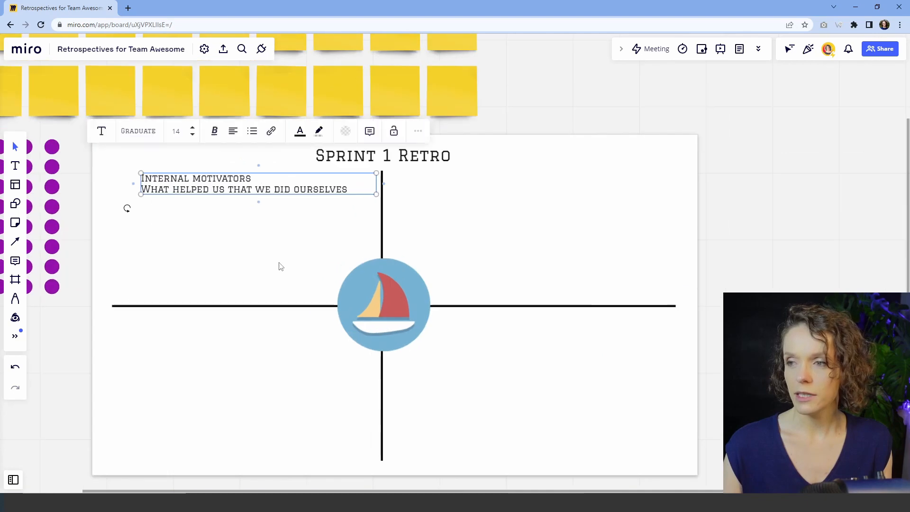
key(ctrl+d)
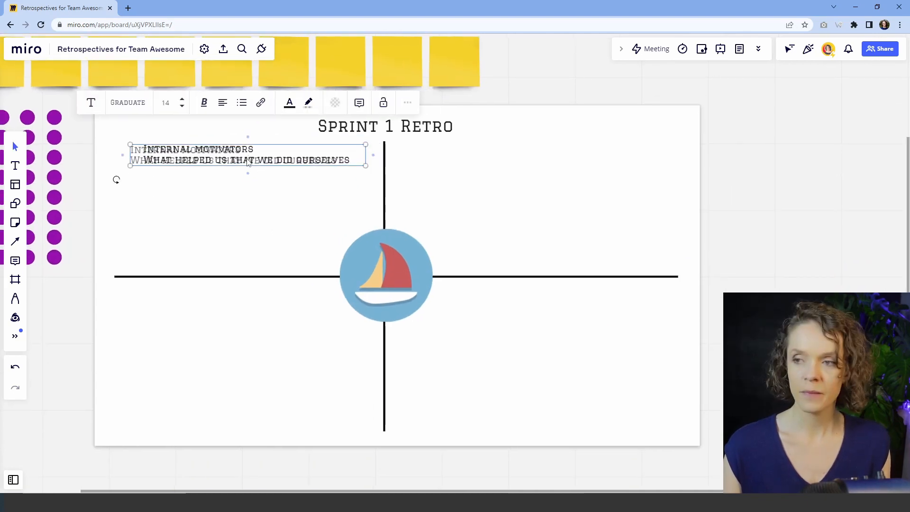
drag(241, 160, 236, 422)
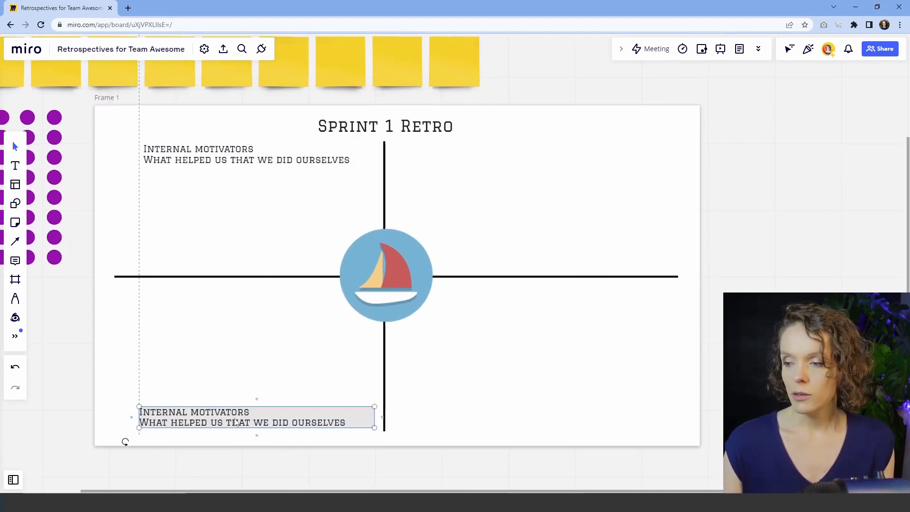
double_click(206, 414)
click(204, 413)
double_click(204, 414)
text(Re)
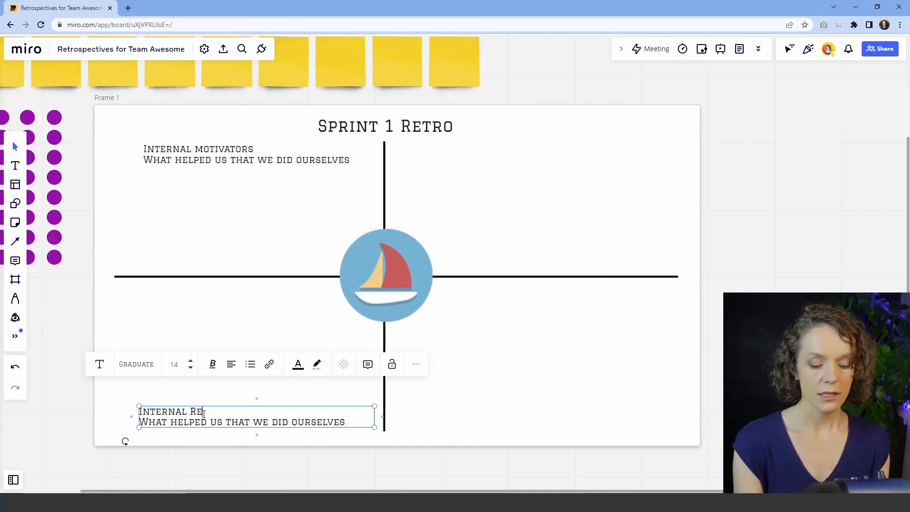
text(sistors)
Replace the second line of the Internal Resistors label with "What hindered us that we did ourselves".
key(Down)
key(End)
key(shift+Home)
key(BackSpace)
text(What hinde)
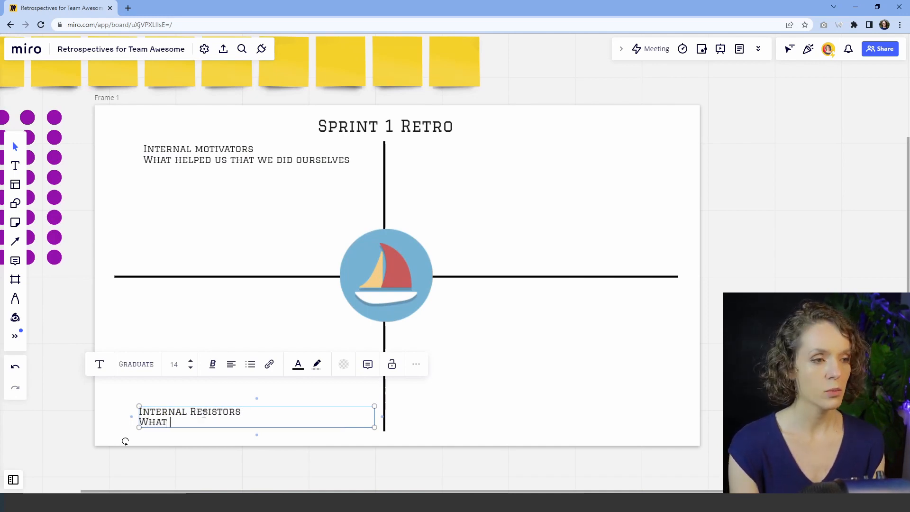
text(red us t)
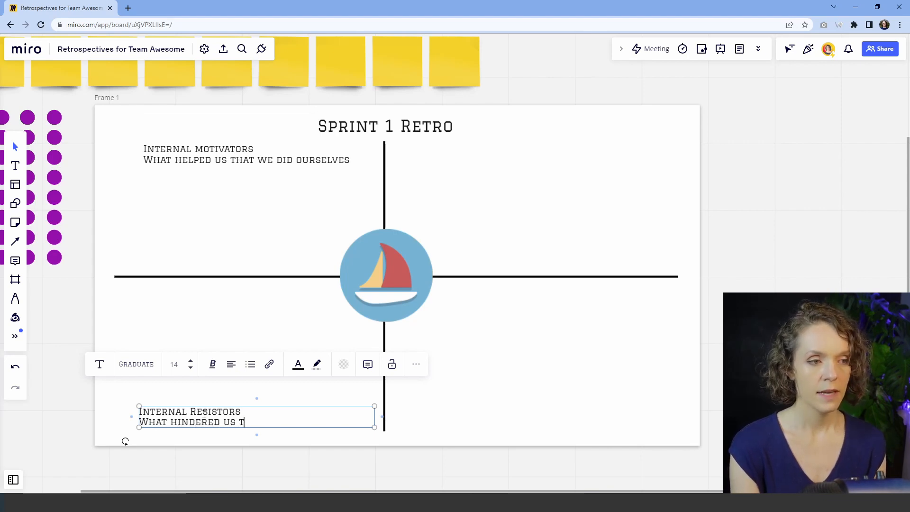
text(hat we did ourse)
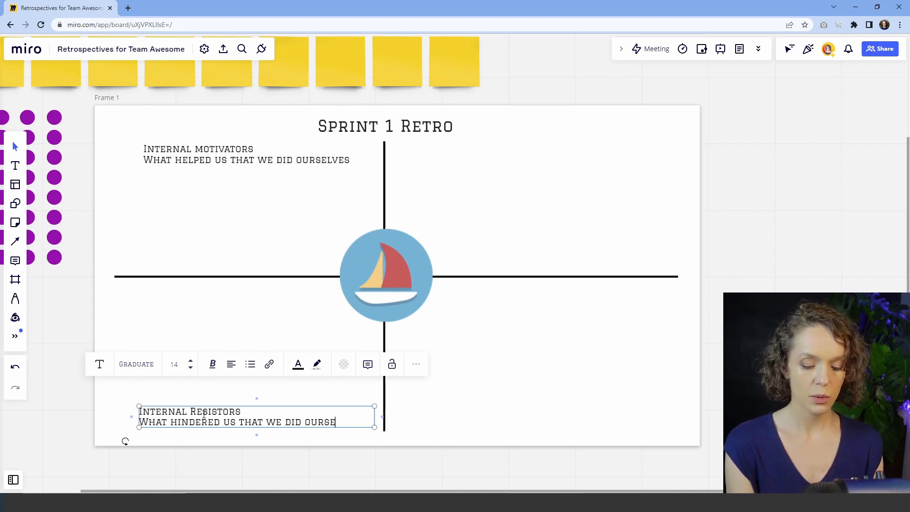
text(lves)
click(194, 460)
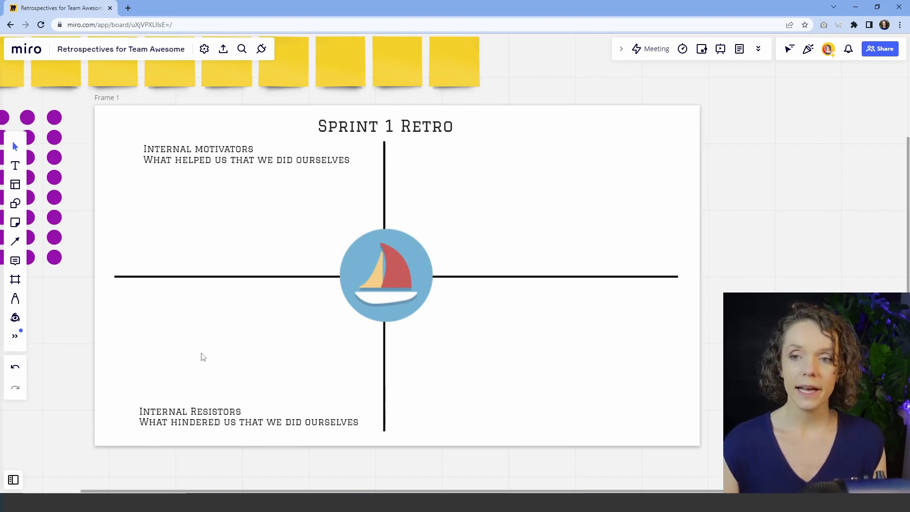
Copy both internal labels across into the two right-hand quadrants, keeping them at the same heights.
click(205, 158)
shift+click(216, 416)
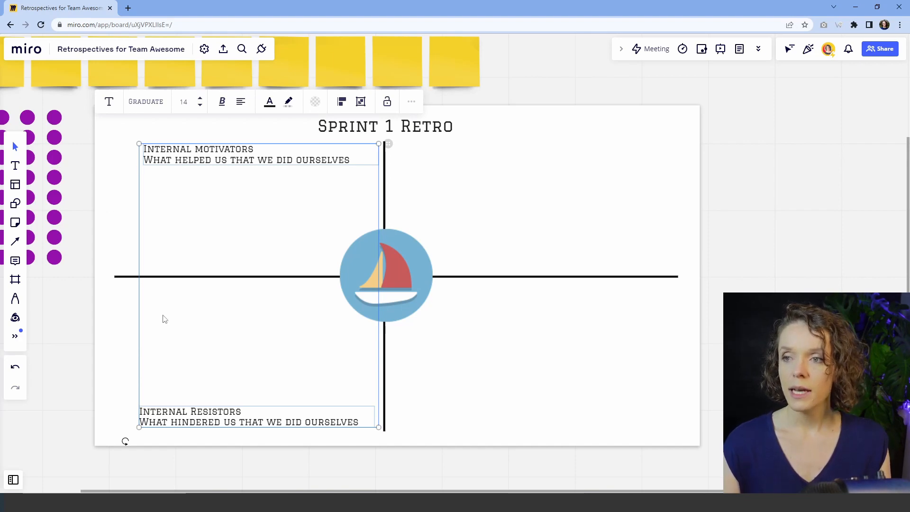
drag(216, 159, 482, 156)
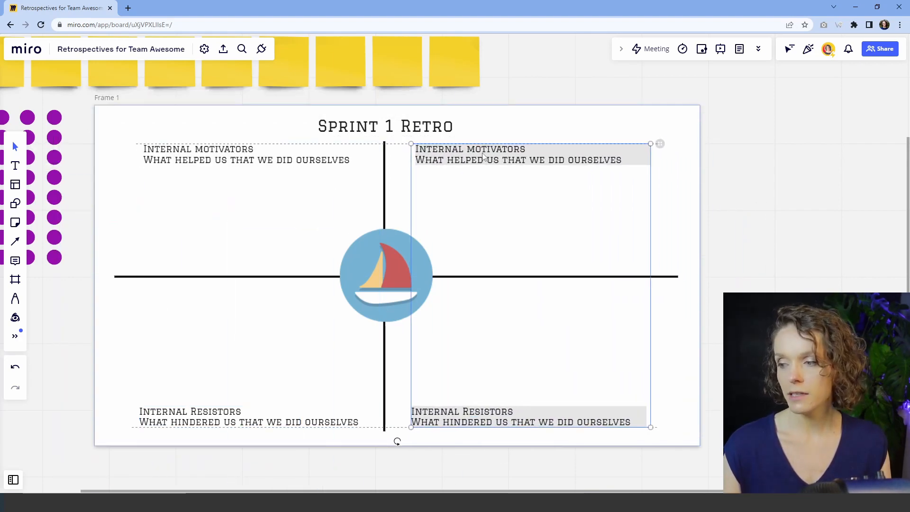
click(752, 208)
Change the upper-right label to read "External motivators" with the second line "What helped us that was out of our control".
double_click(443, 150)
double_click(442, 149)
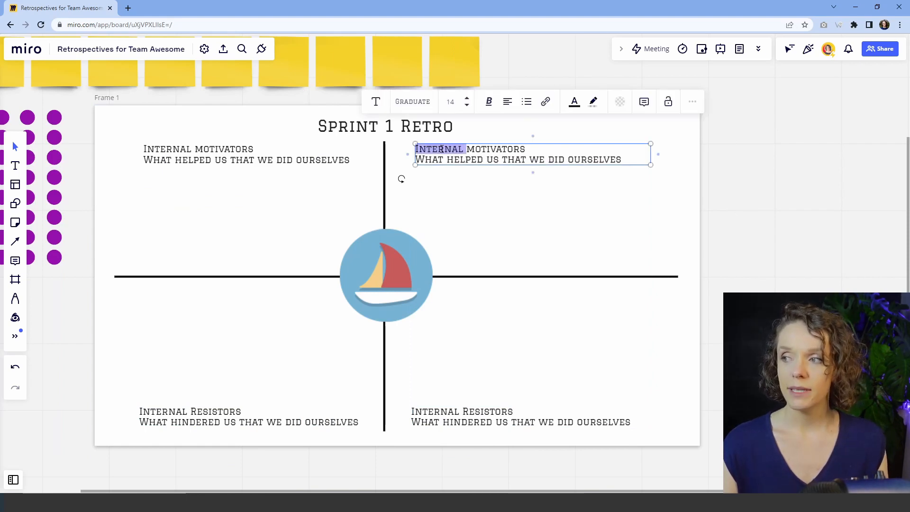
text(Externa)
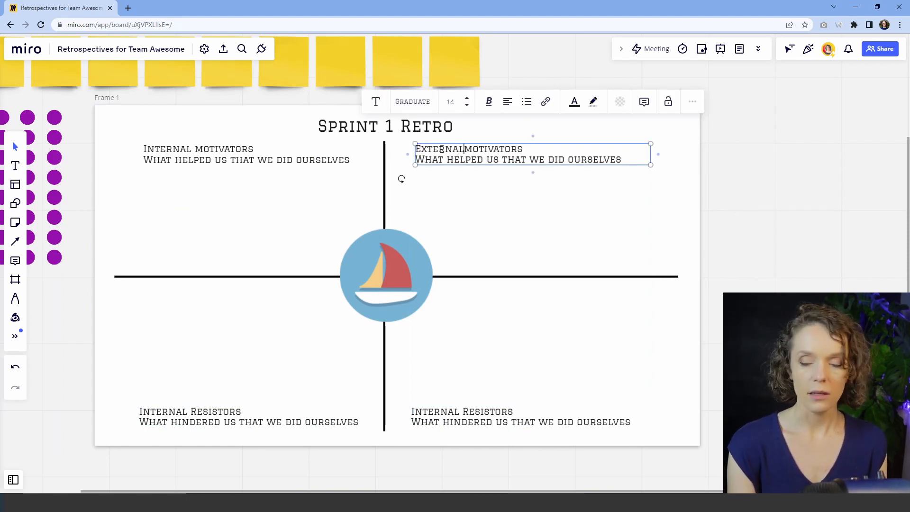
text(l)
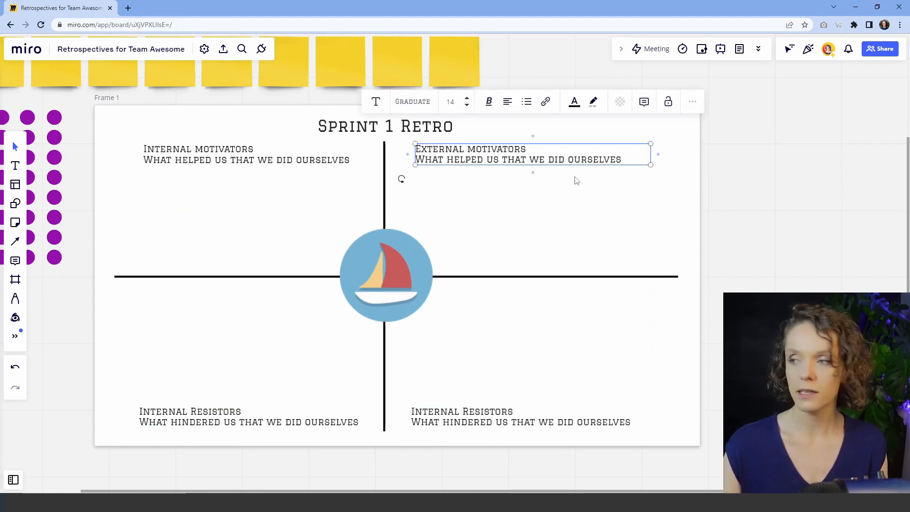
drag(526, 158, 622, 161)
key(BackSpace)
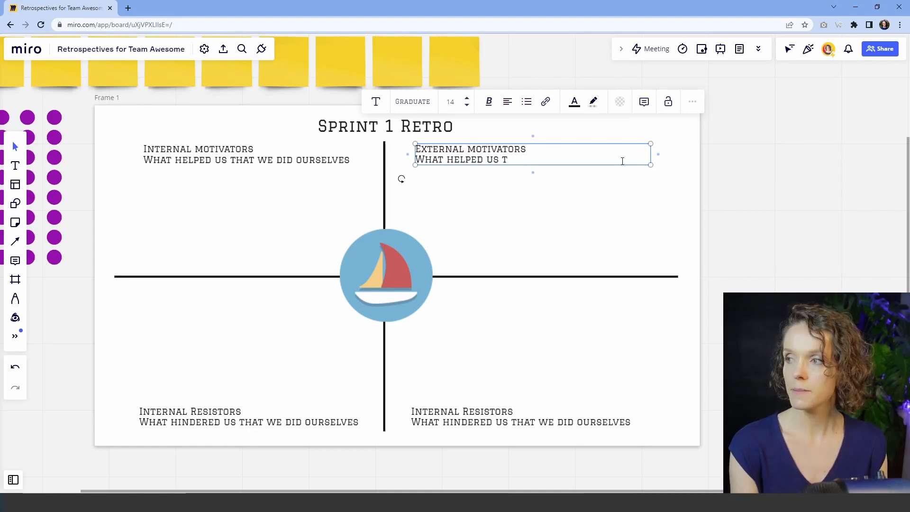
text(that was ou)
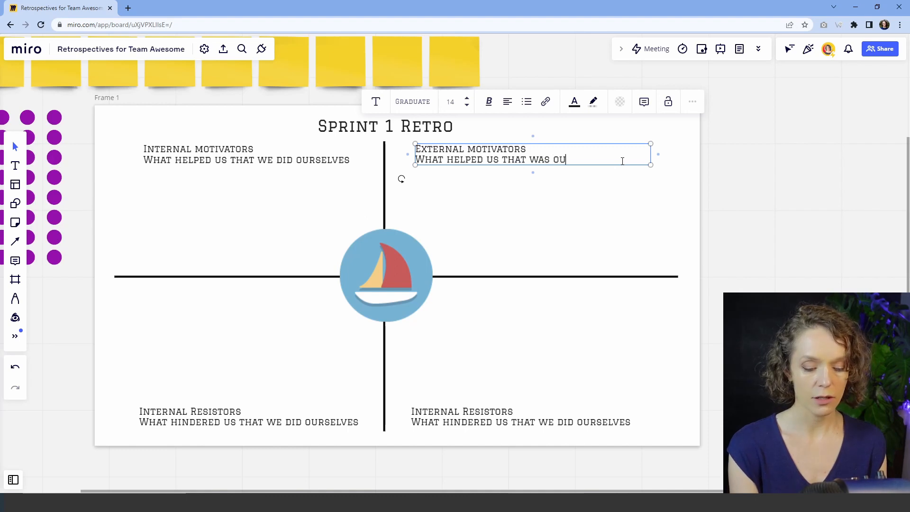
text(t of our control)
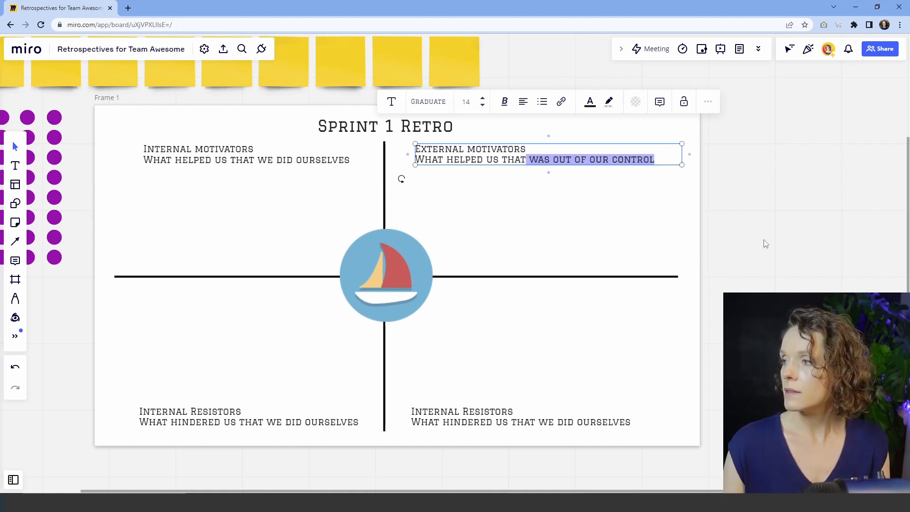
key(Escape)
Change the heading of the lower-right label to "External Resistors".
click(496, 416)
double_click(436, 415)
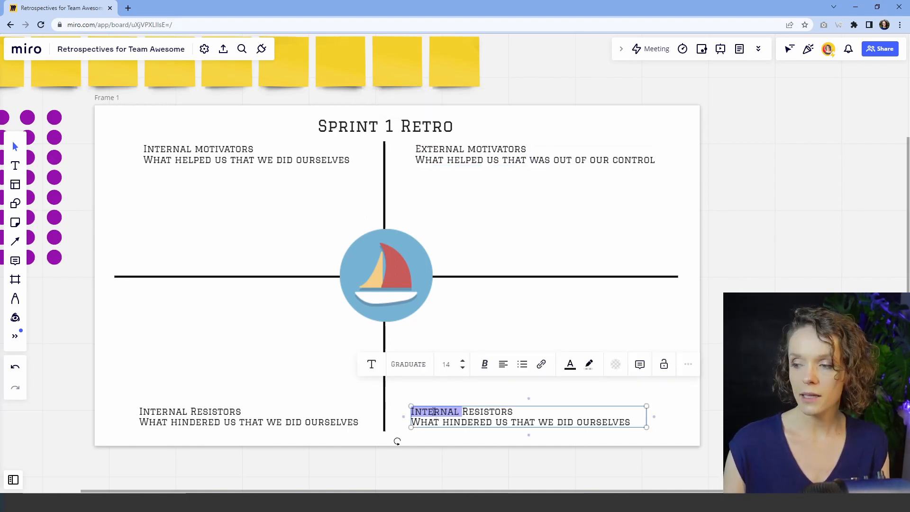
text(Exte)
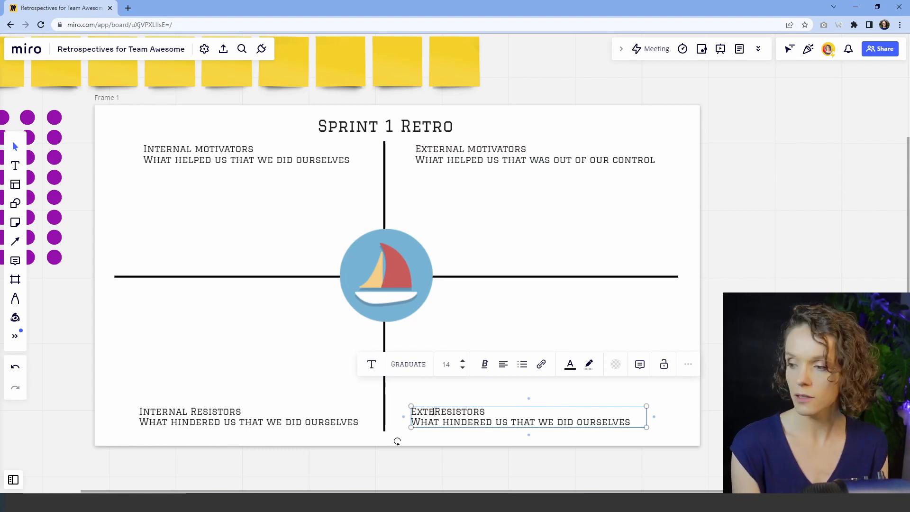
text(rnal)
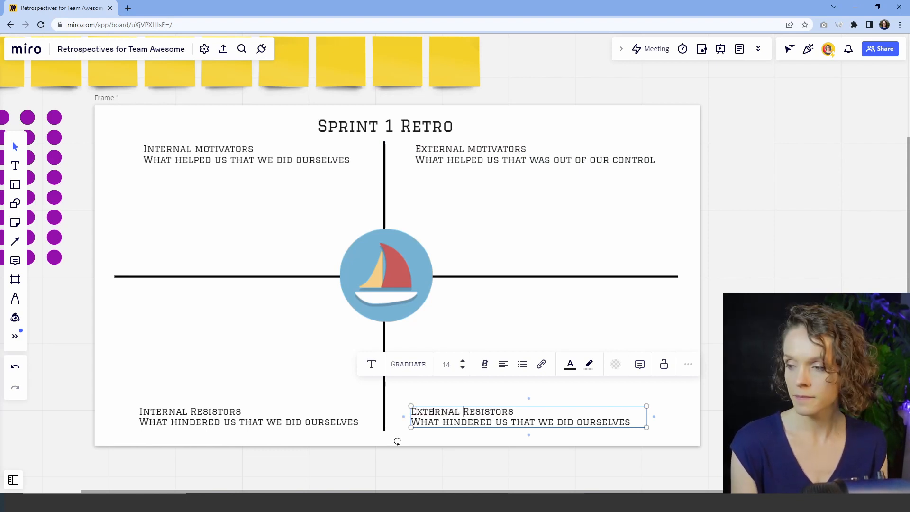
Reword the External Resistors label's second line to "What hindered us that was out of our control" and widen the box to fit it on one line.
key(Down)
key(End)
key(BackSpace)
key(BackSpace)
key(BackSpace)
key(BackSpace)
key(BackSpace)
key(BackSpace)
key(BackSpace)
key(BackSpace)
key(BackSpace)
key(BackSpace)
key(BackSpace)
key(BackSpace)
key(BackSpace)
key(BackSpace)
key(BackSpace)
key(BackSpace)
text(was out of our control)
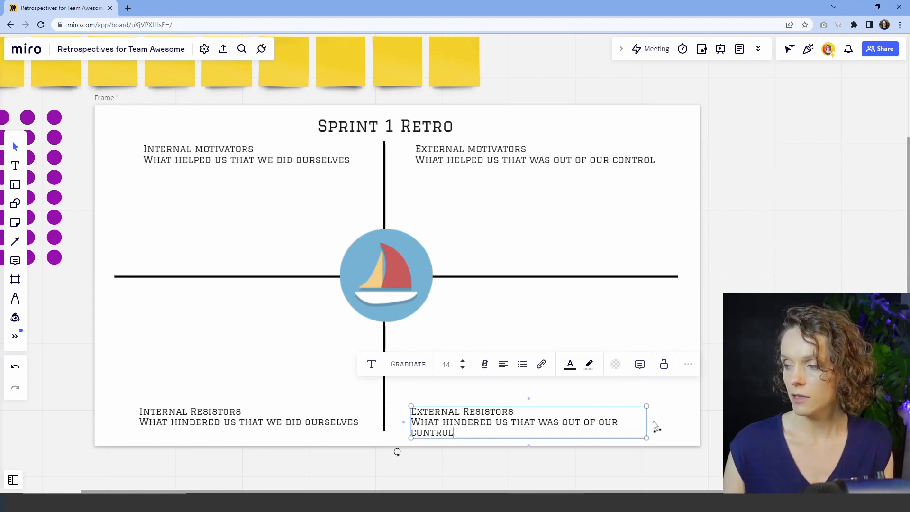
drag(654, 422, 670, 421)
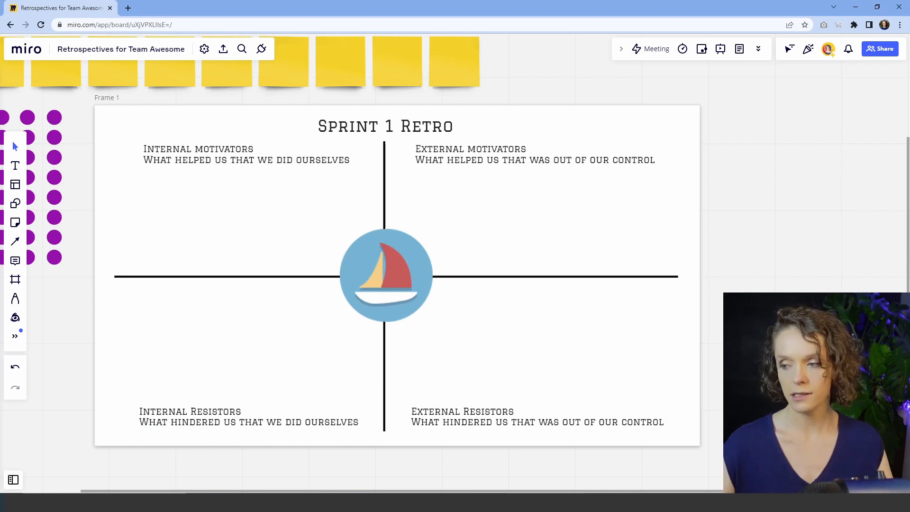
Shift the External motivators and External Resistors labels slightly left and right-align the text in both.
drag(481, 155, 467, 154)
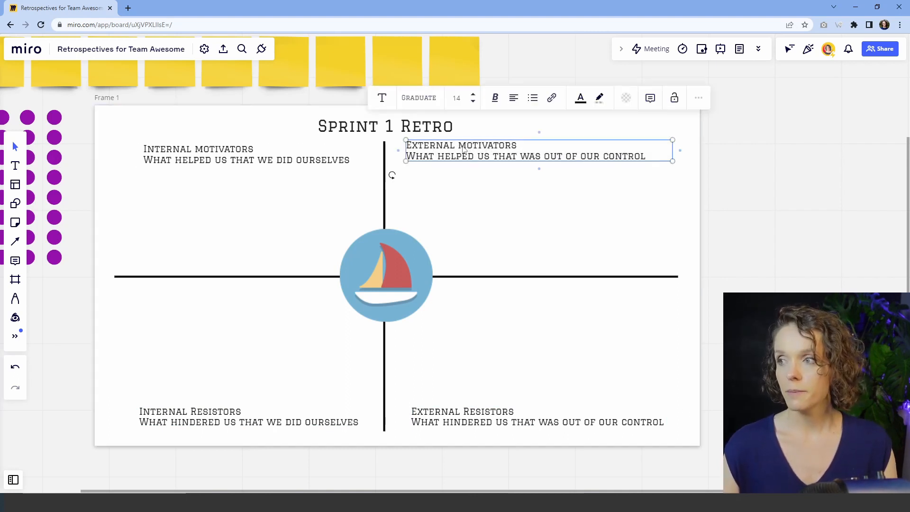
click(508, 101)
click(527, 126)
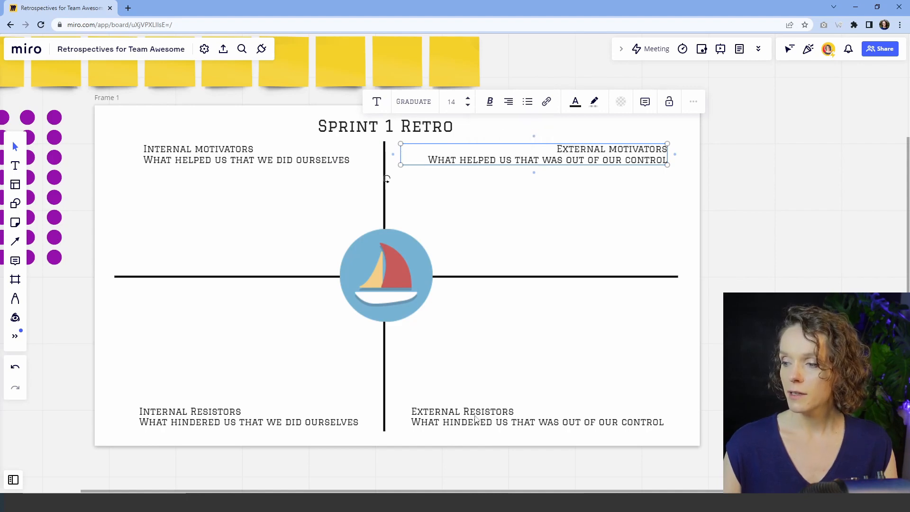
drag(493, 428, 485, 429)
click(507, 365)
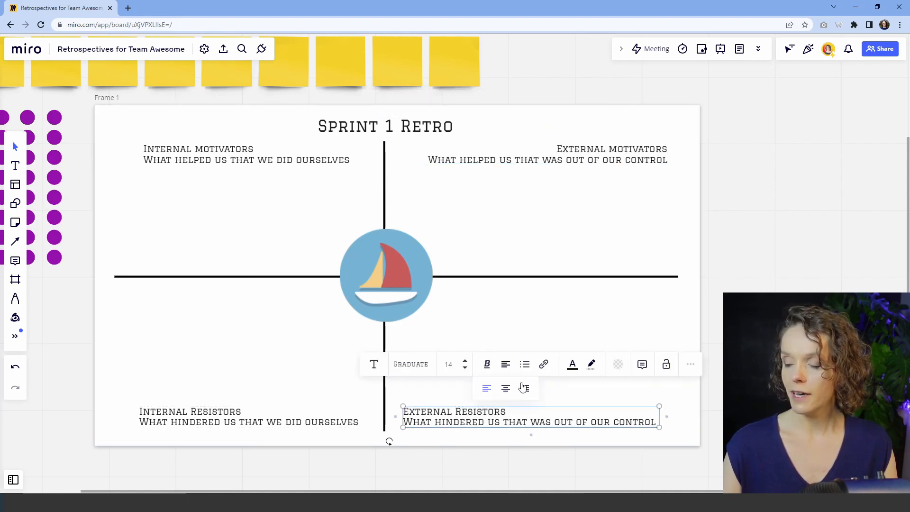
click(524, 386)
click(830, 266)
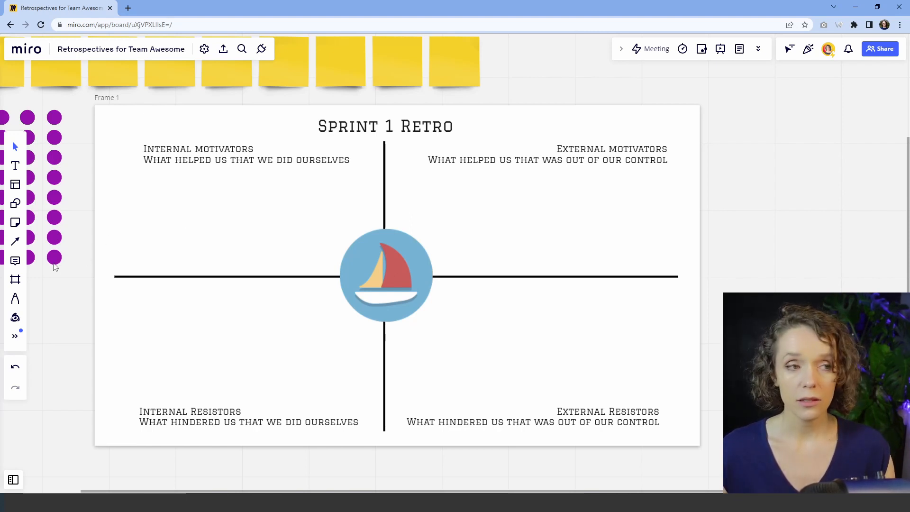
Open the IconFinder icon library.
click(15, 317)
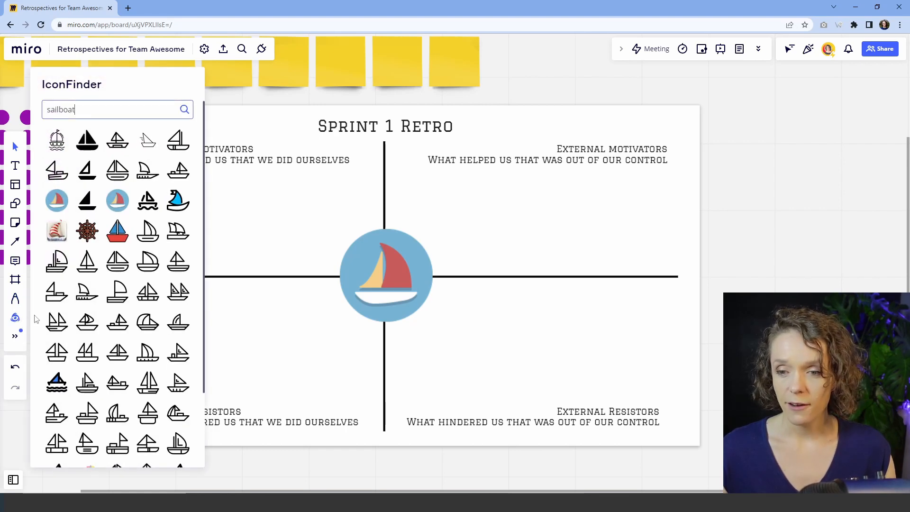
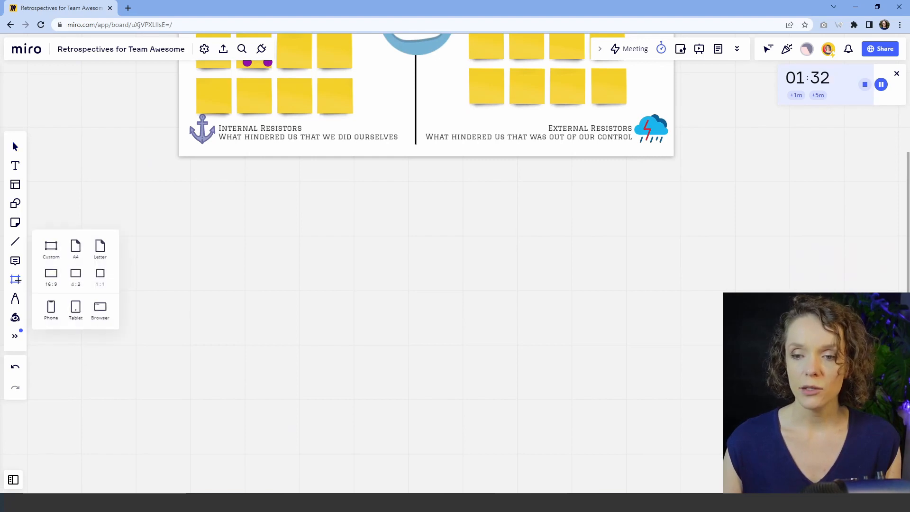
Add a 16:9 frame directly beneath the Sprint 1 Retro frame, matching its width.
click(50, 274)
drag(703, 127, 328, 243)
scroll(330, 323, up, 4)
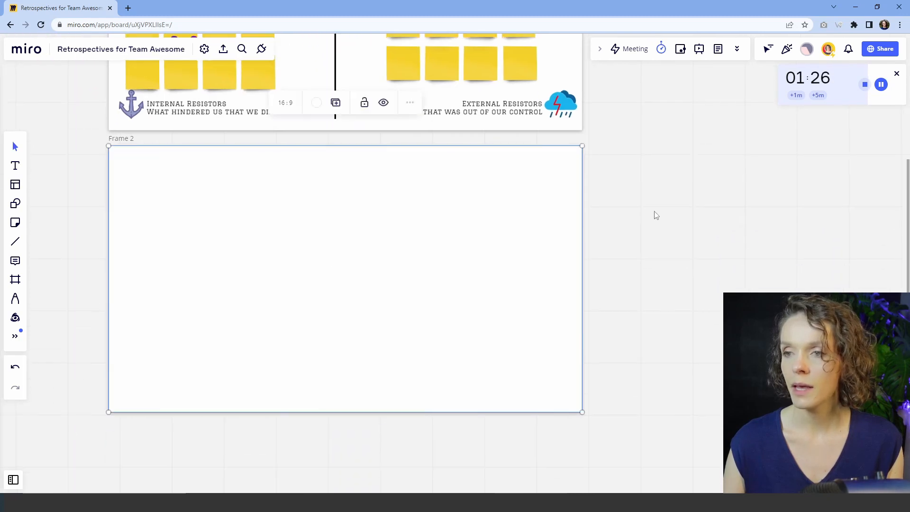
click(654, 214)
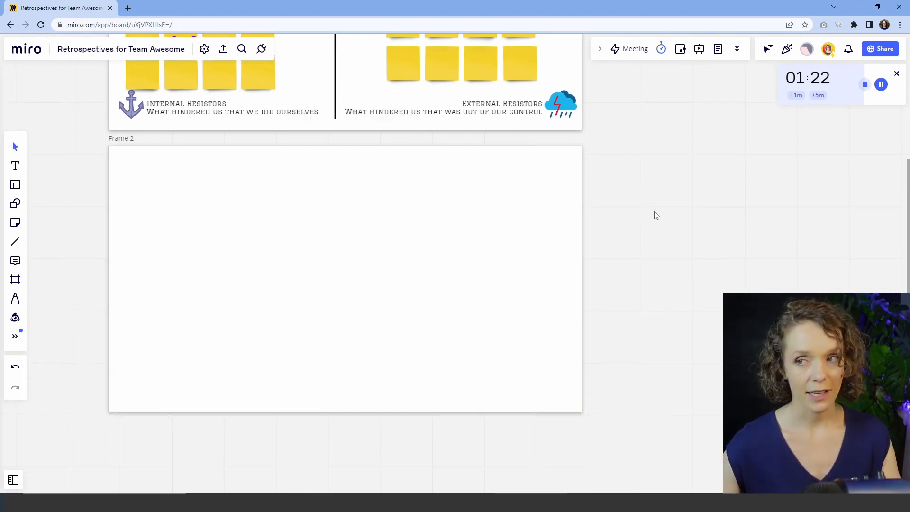
Add the title "Action Items" to the new frame, enlarge it and place it in the frame's upper-left corner.
click(16, 165)
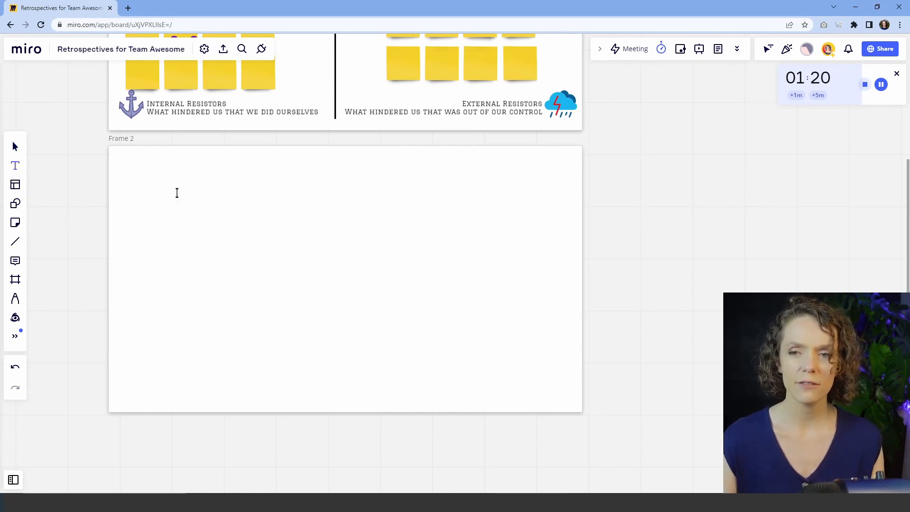
click(221, 174)
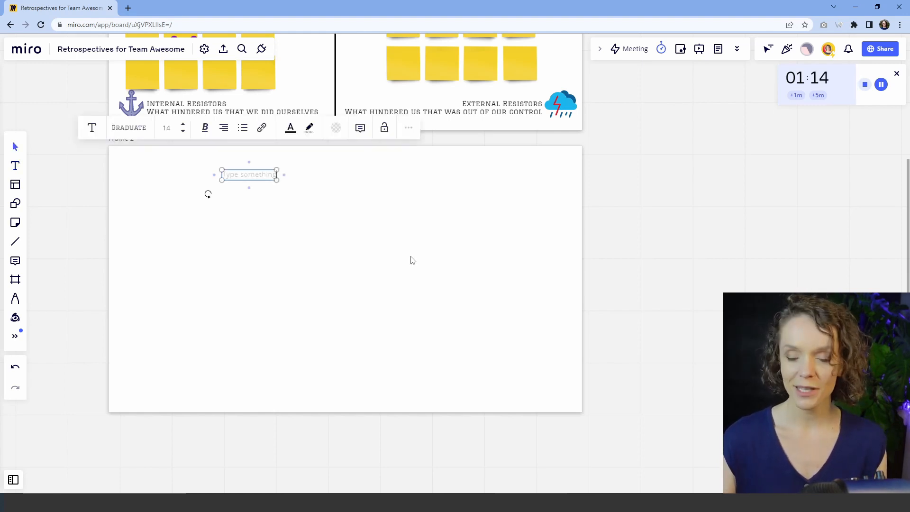
text(Action Items)
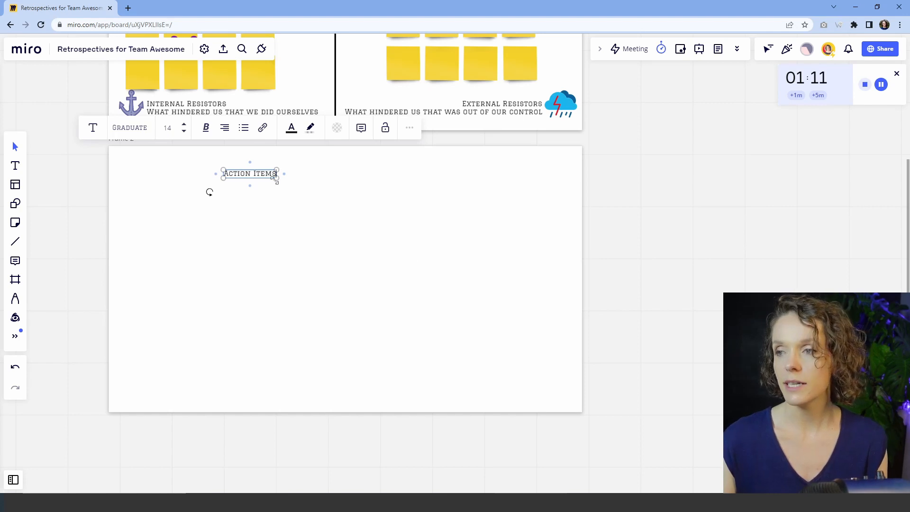
drag(275, 178, 171, 172)
Lock the new frame together with its Action Items title.
drag(83, 139, 649, 422)
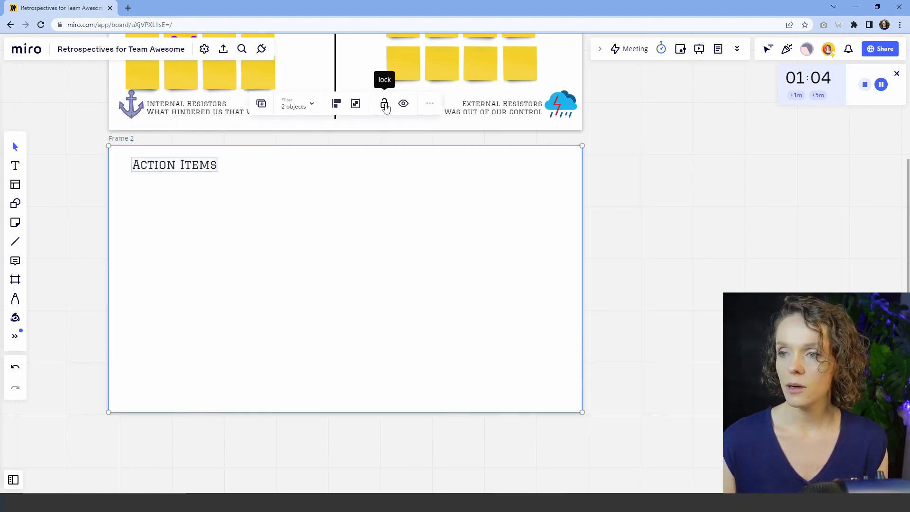
click(384, 104)
click(67, 213)
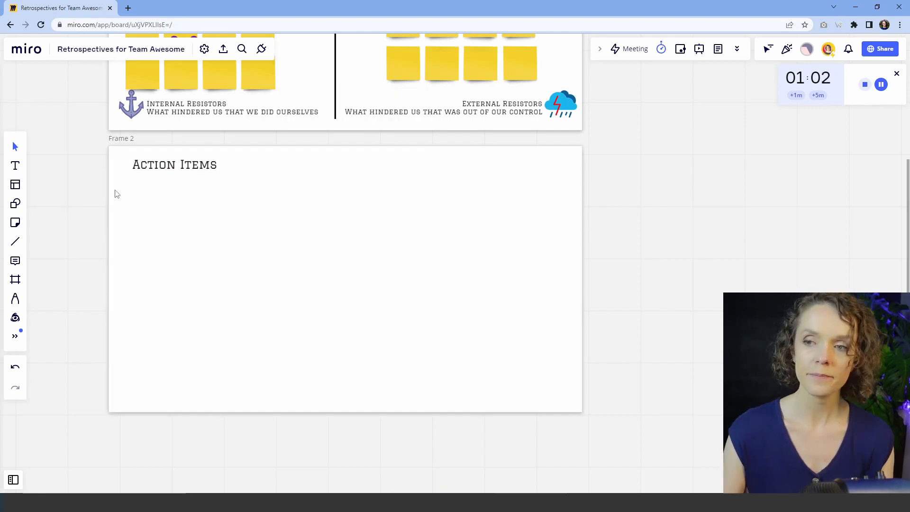
Copy the voted sticky note from the Internal Resistors quadrant to below the Action Items title and label the copy "Topic 1".
drag(118, 194, 112, 382)
click(180, 222)
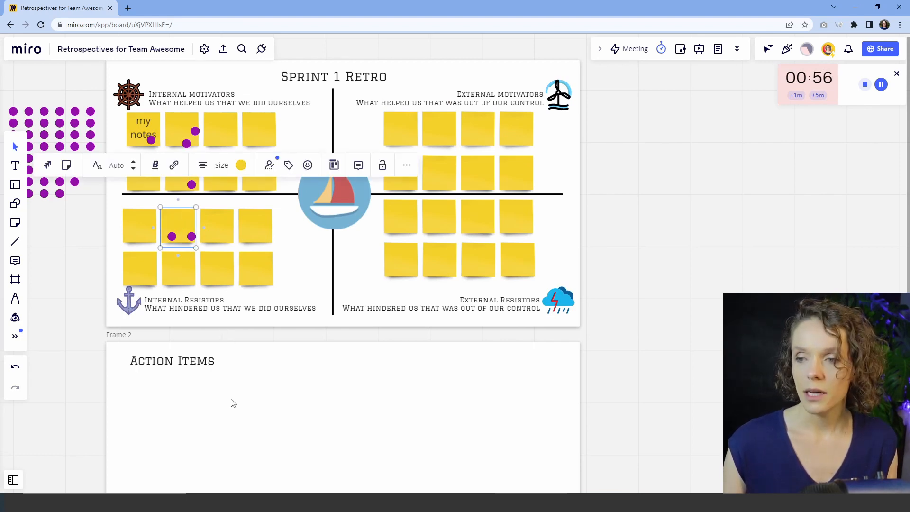
drag(230, 402, 237, 240)
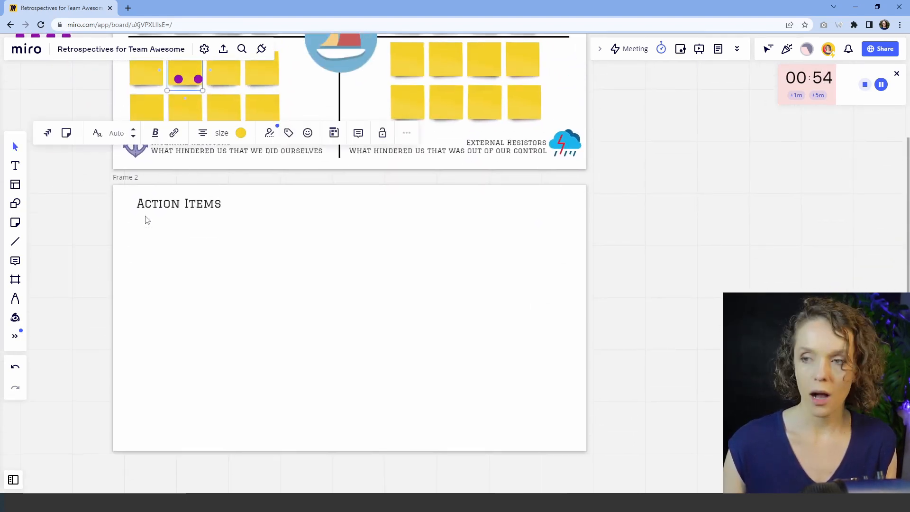
key(ctrl+v)
drag(183, 349, 146, 246)
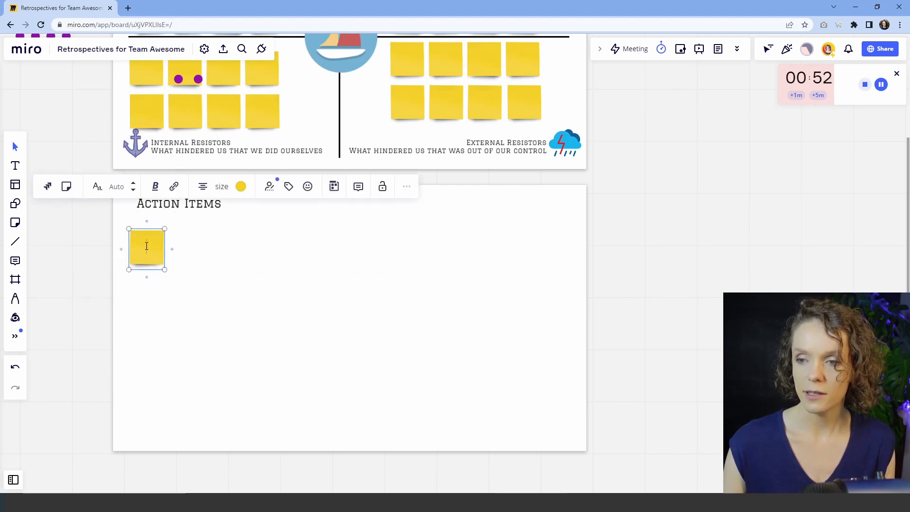
text(Topic 1)
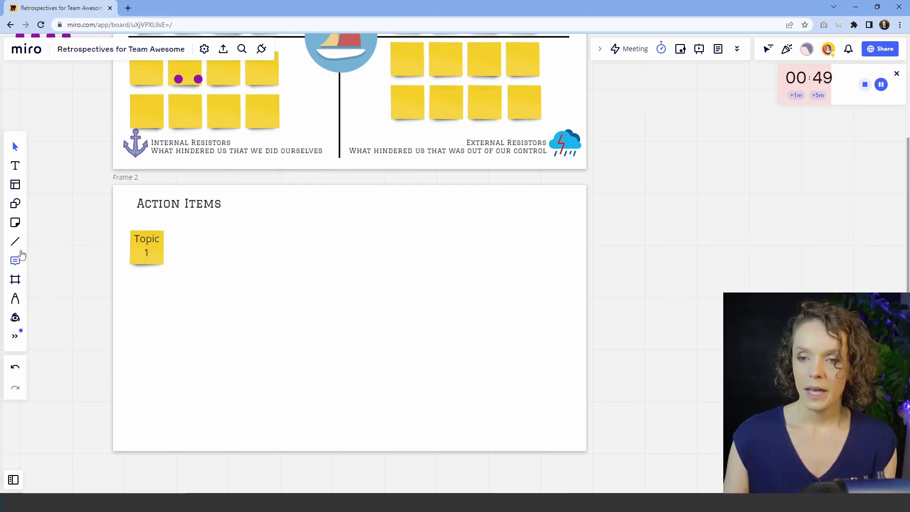
Draw a straight horizontal divider line beneath the Topic 1 note, spanning nearly the full frame width.
key(l)
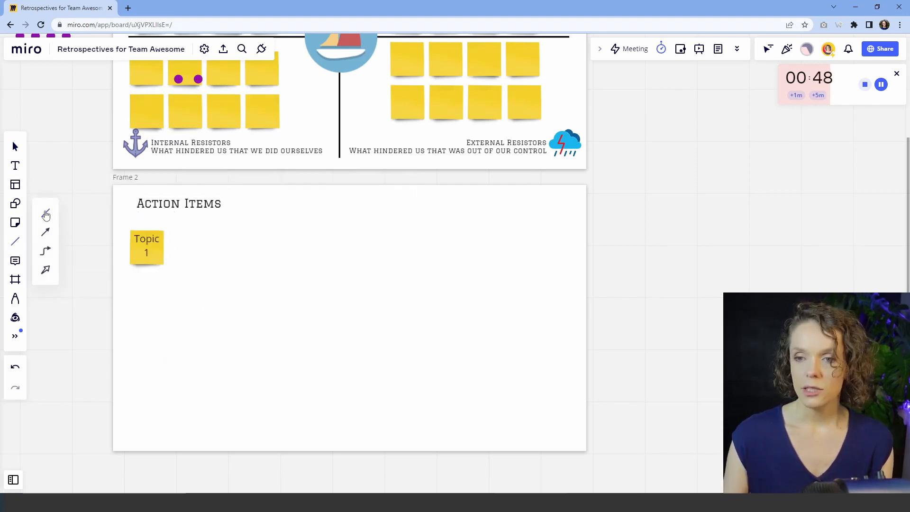
mouse_move(123, 275)
mouse_down()
mouse_move(589, 269)
mouse_move(566, 275)
mouse_up()
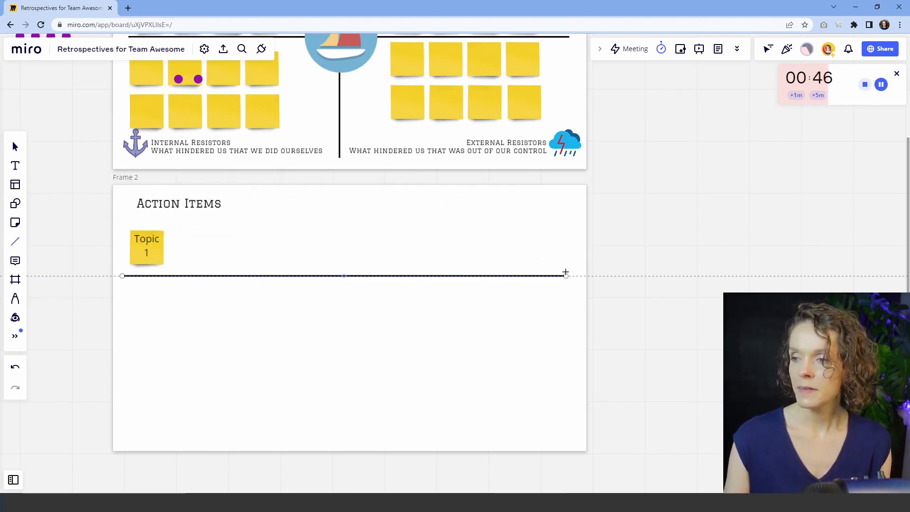
click(163, 331)
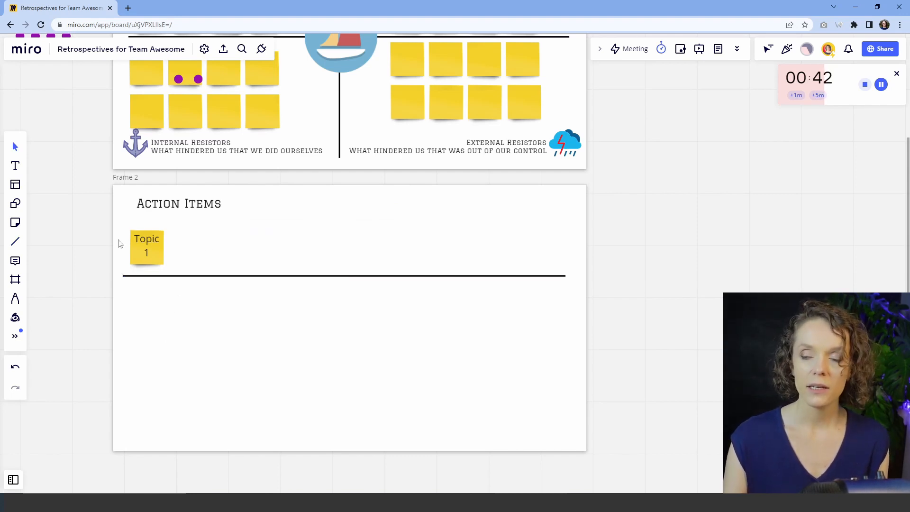
Add a wide rectangular sticky note to the right of Topic 1, aligned with it above the divider.
click(15, 223)
click(208, 251)
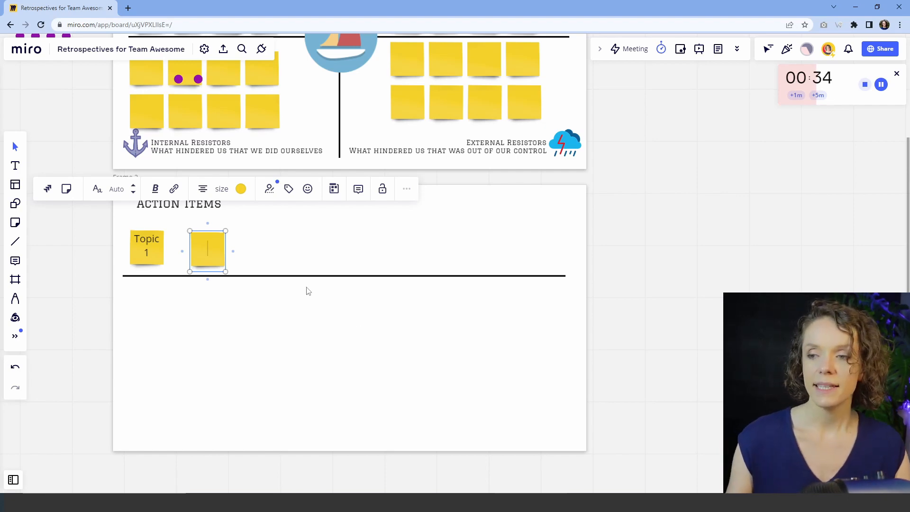
click(232, 248)
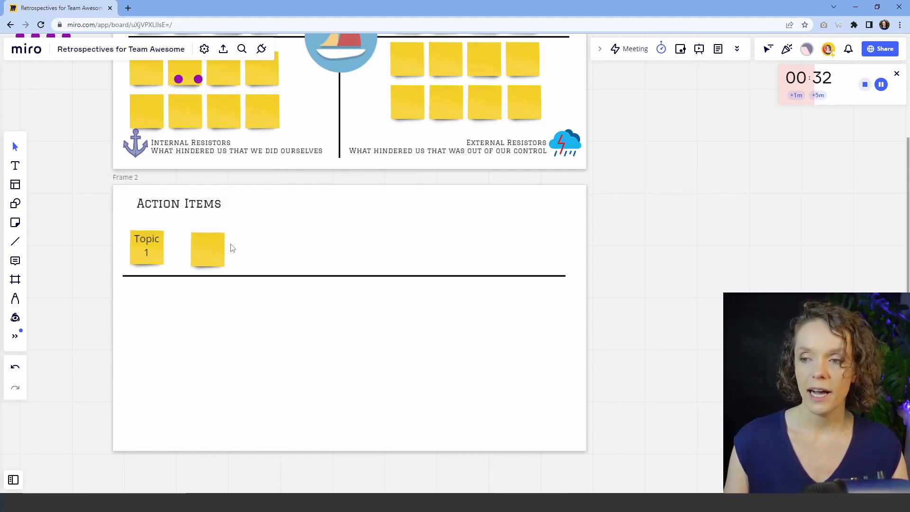
drag(212, 246, 294, 241)
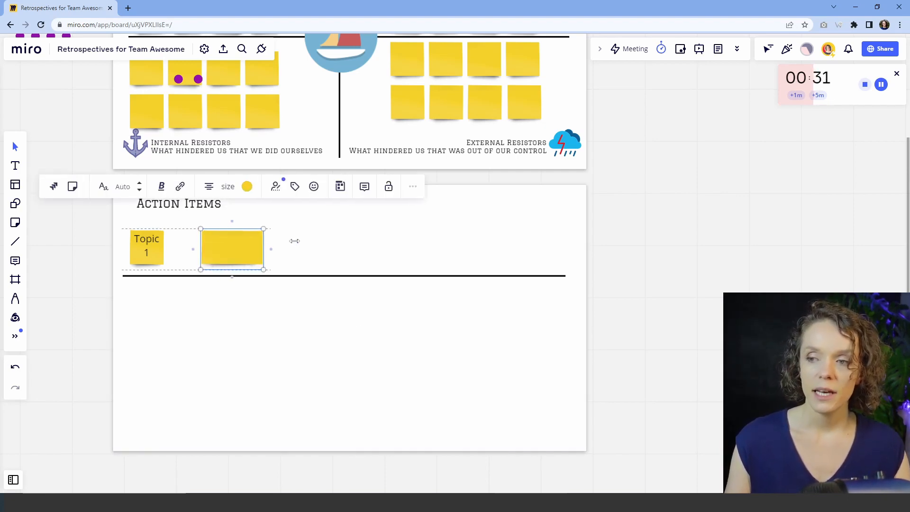
Color the wide sticky note teal and label it "Action 1".
click(247, 186)
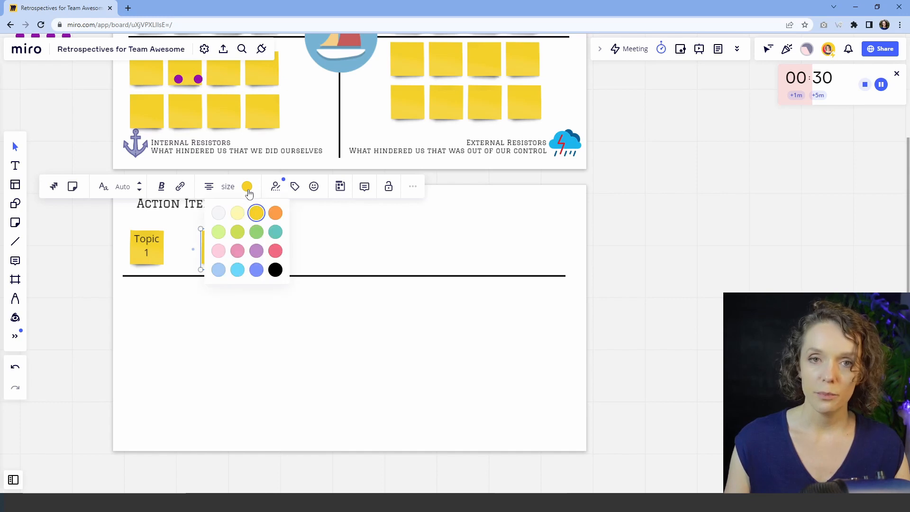
click(275, 231)
click(220, 246)
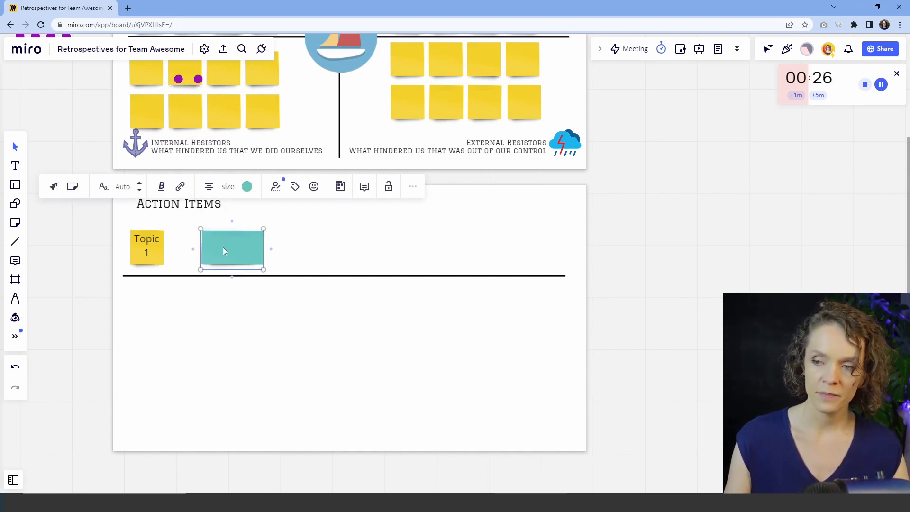
text(Action 1)
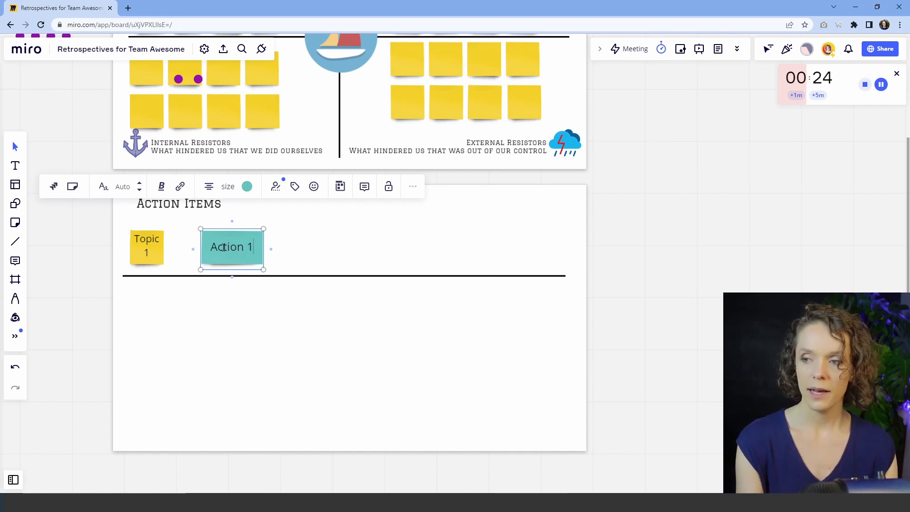
click(297, 314)
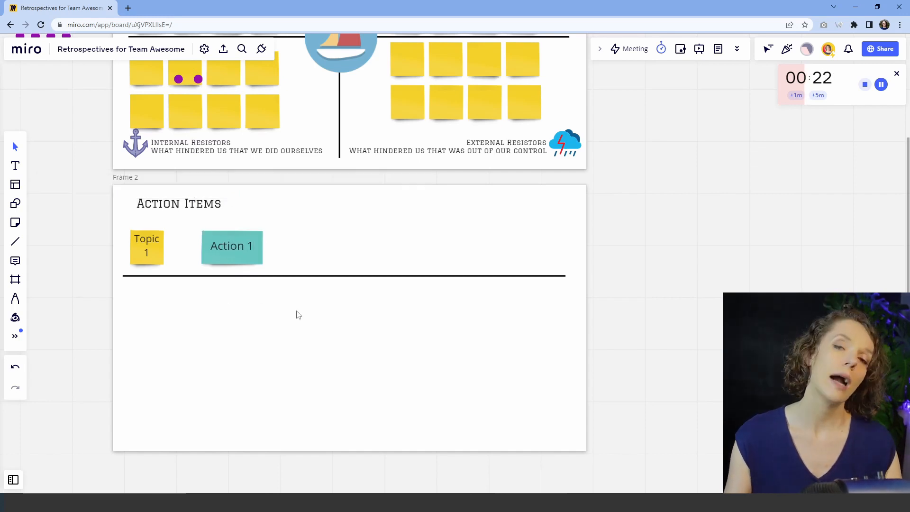
Create a red tag with the responsible person's first name on the Action 1 note.
click(258, 255)
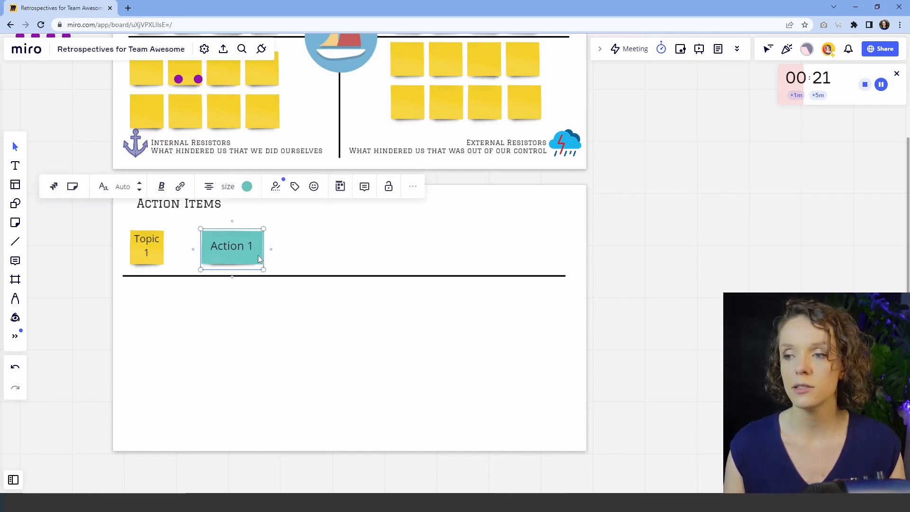
click(295, 187)
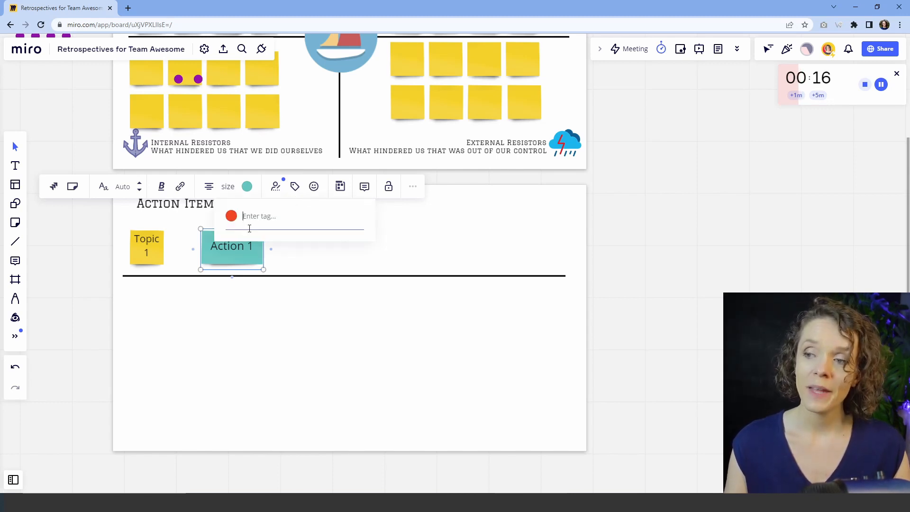
text(Daria)
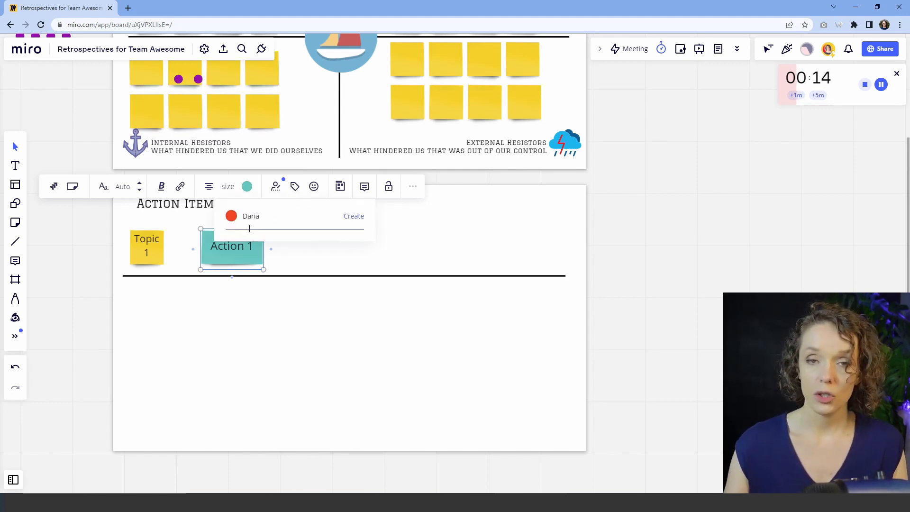
click(353, 217)
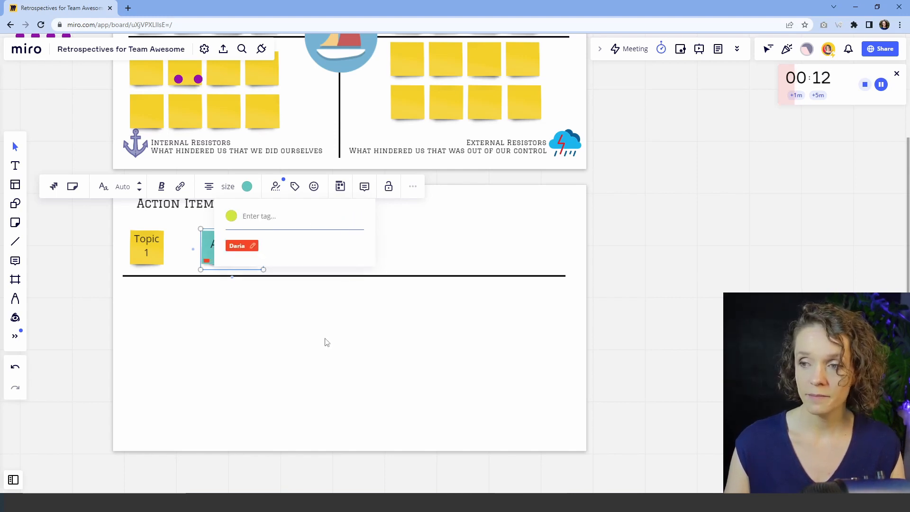
click(326, 342)
Duplicate the Action 1 note, place the copy to its right and rename it "Action 2".
scroll(238, 276, up, 2)
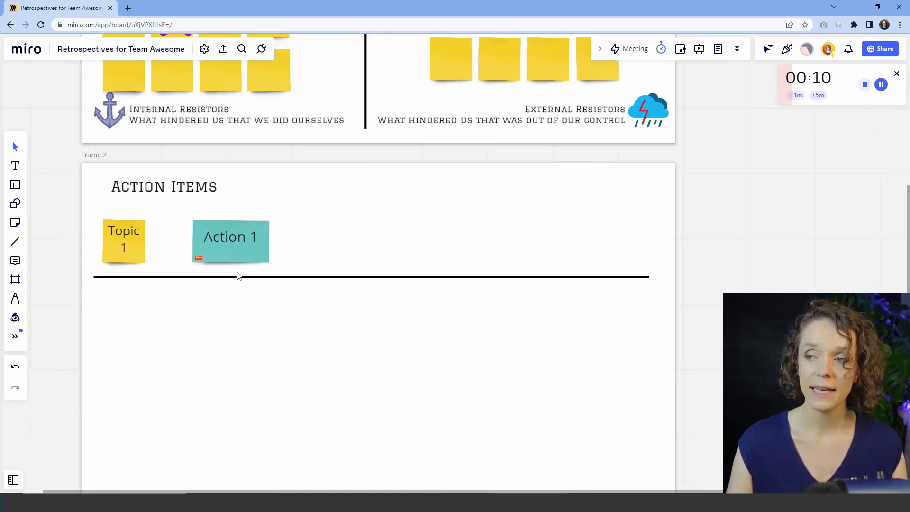
scroll(254, 315, down, 2)
scroll(200, 185, up, 3)
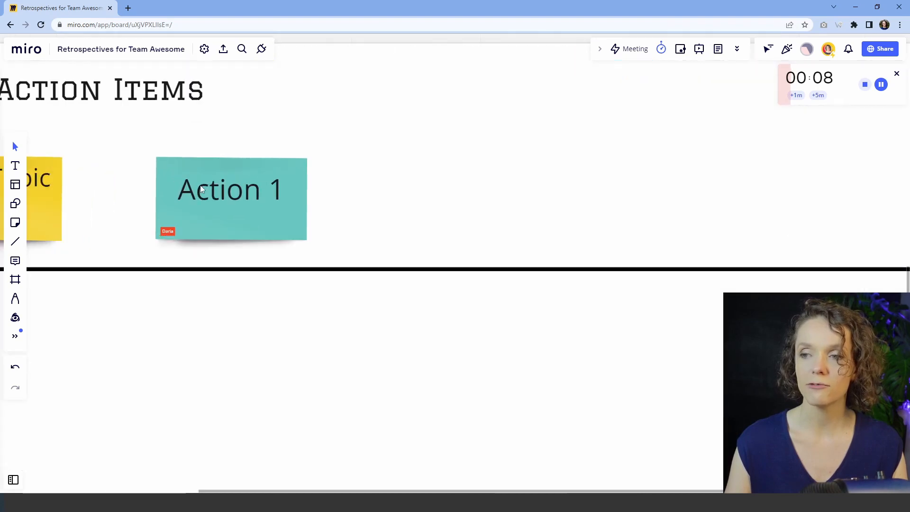
scroll(200, 184, up, 1)
scroll(203, 189, down, 5)
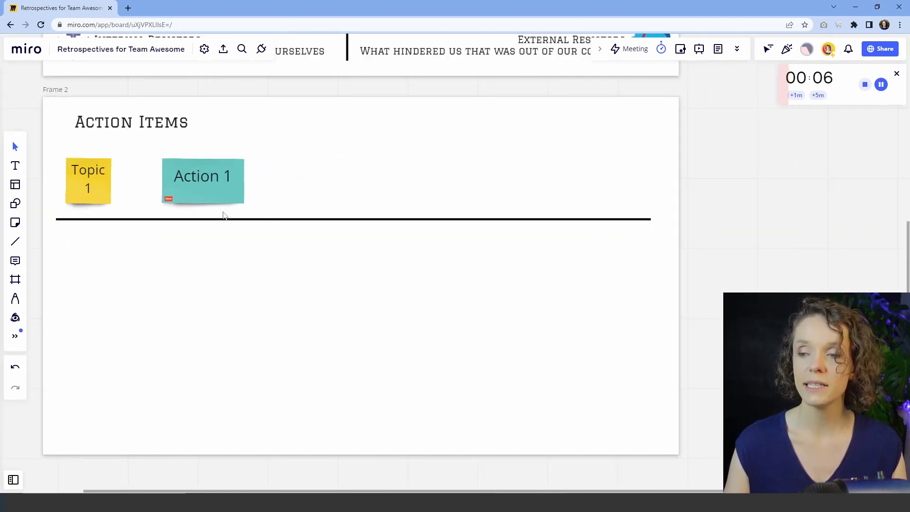
click(215, 200)
key(ctrl+c)
key(ctrl+v)
drag(254, 237, 303, 186)
double_click(321, 183)
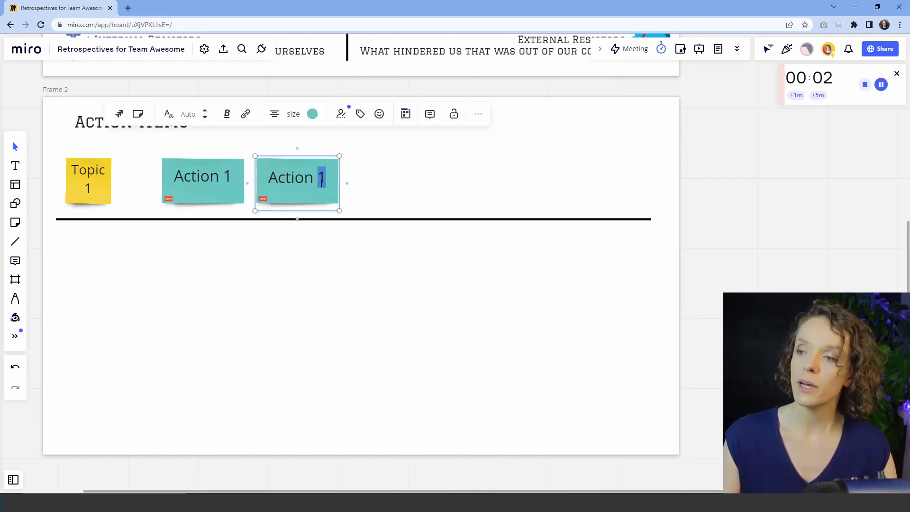
text(2)
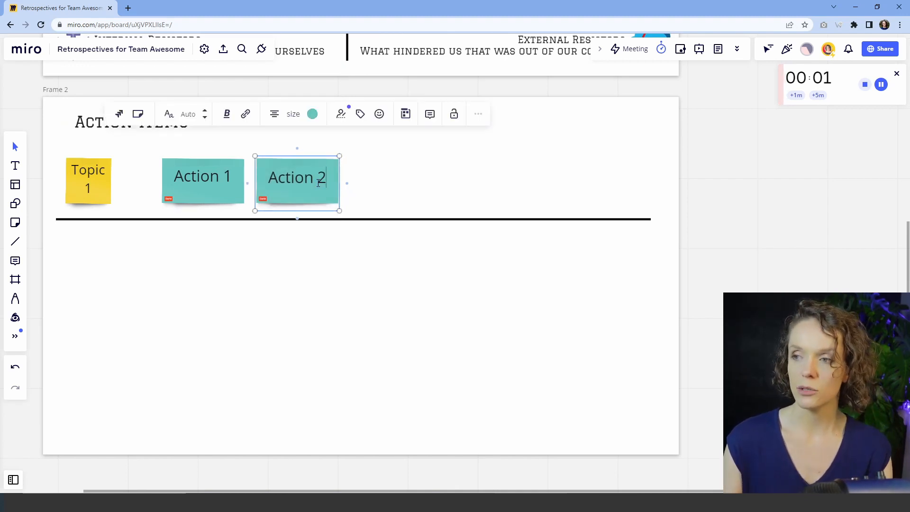
Replace the red name tag on the Action 2 note with a new black tag reading "Team Member1".
click(361, 115)
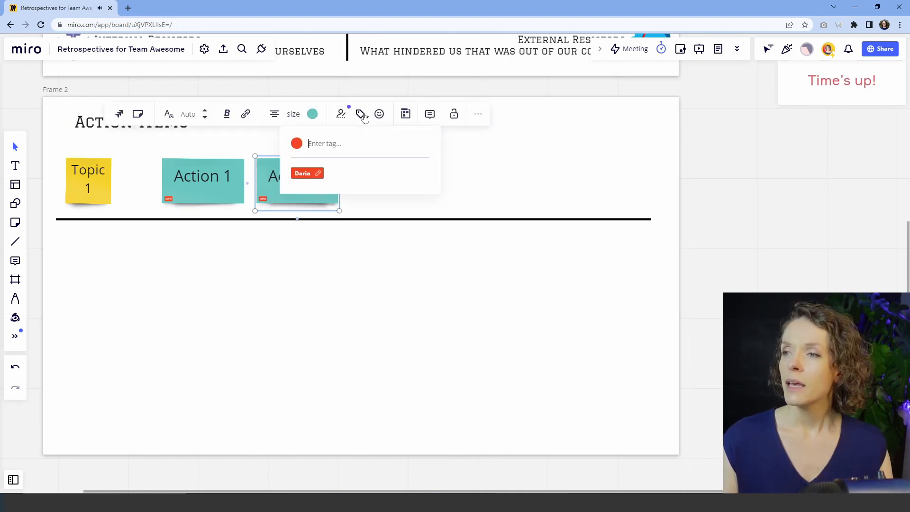
click(305, 173)
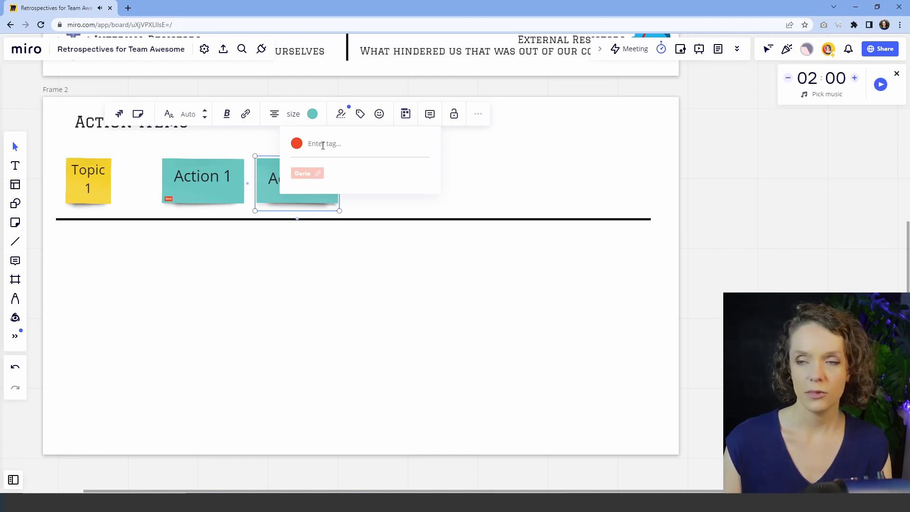
click(297, 144)
click(361, 207)
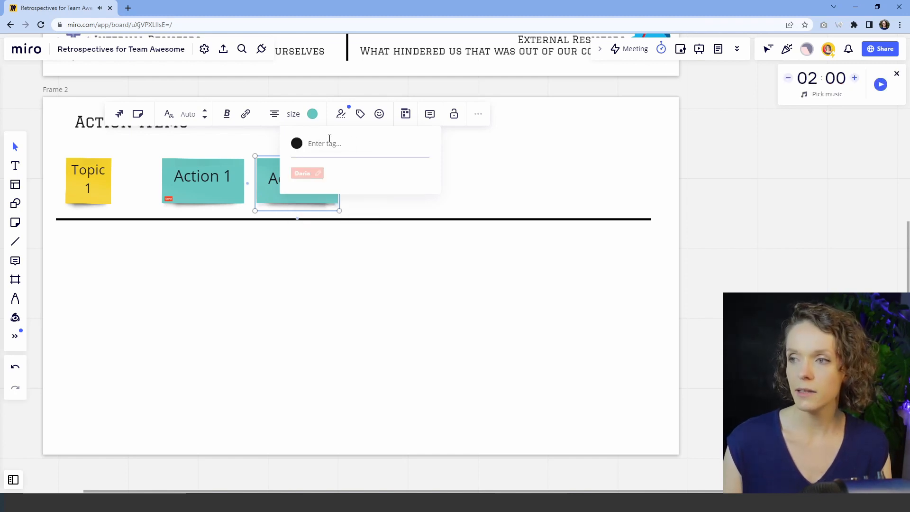
text(Team)
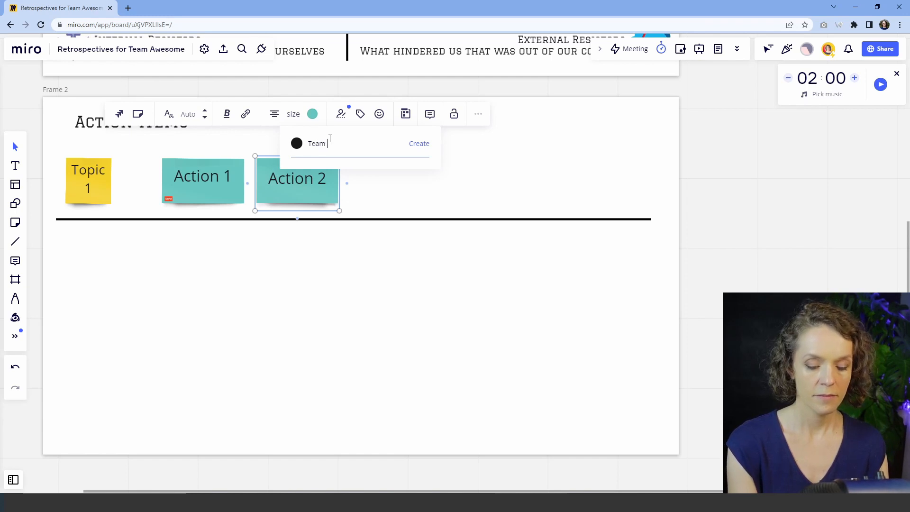
text( Member1)
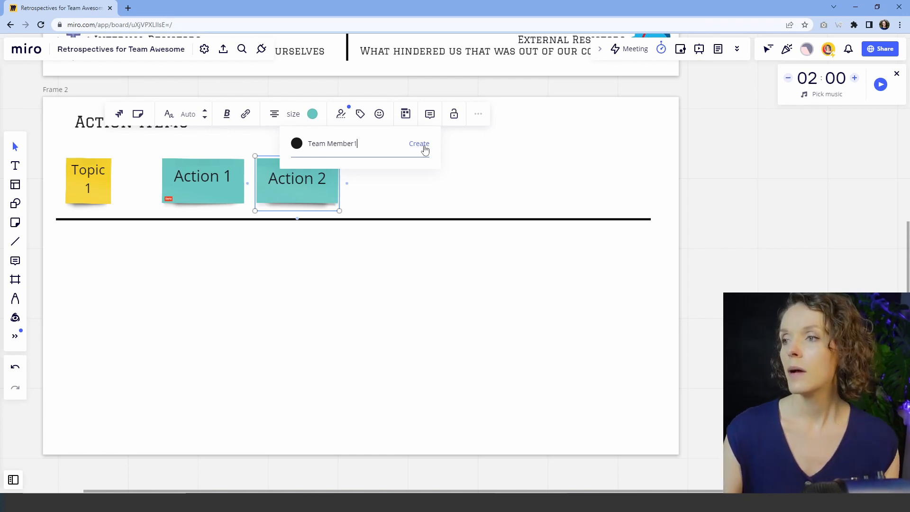
click(420, 143)
key(Escape)
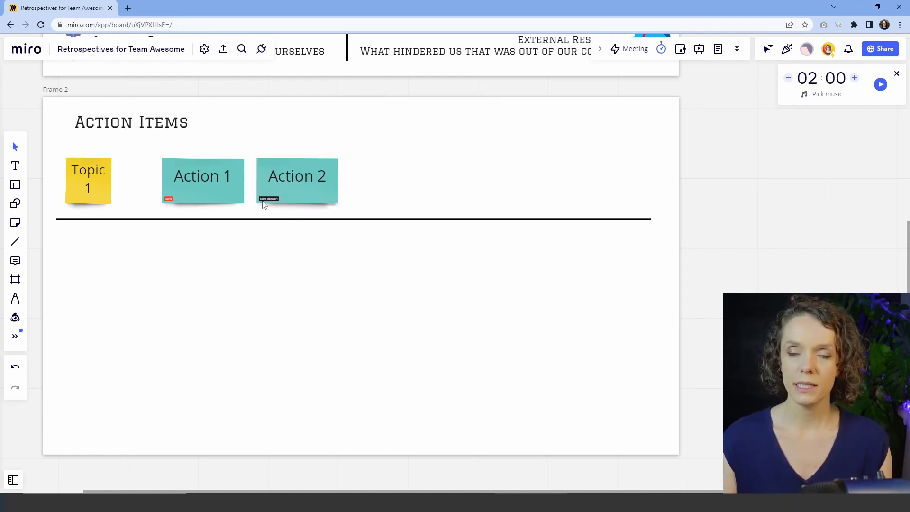
scroll(271, 197, up, 5)
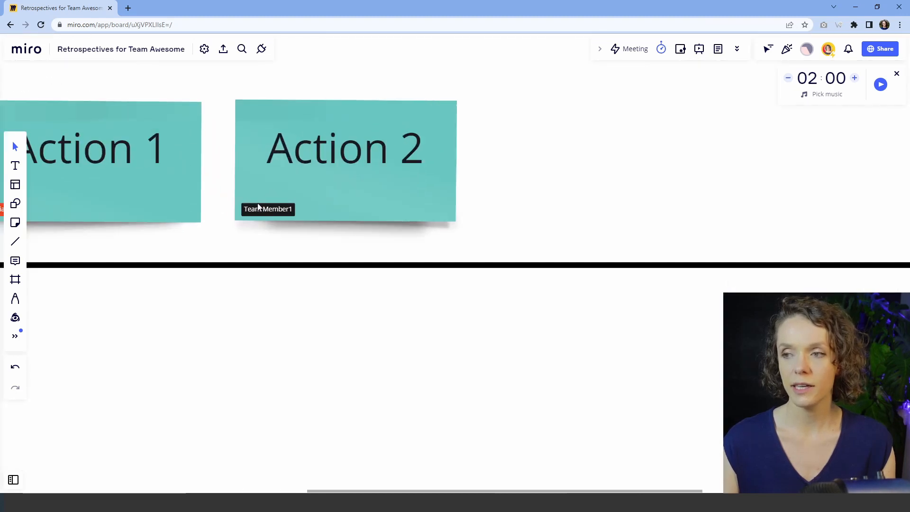
scroll(271, 189, down, 5)
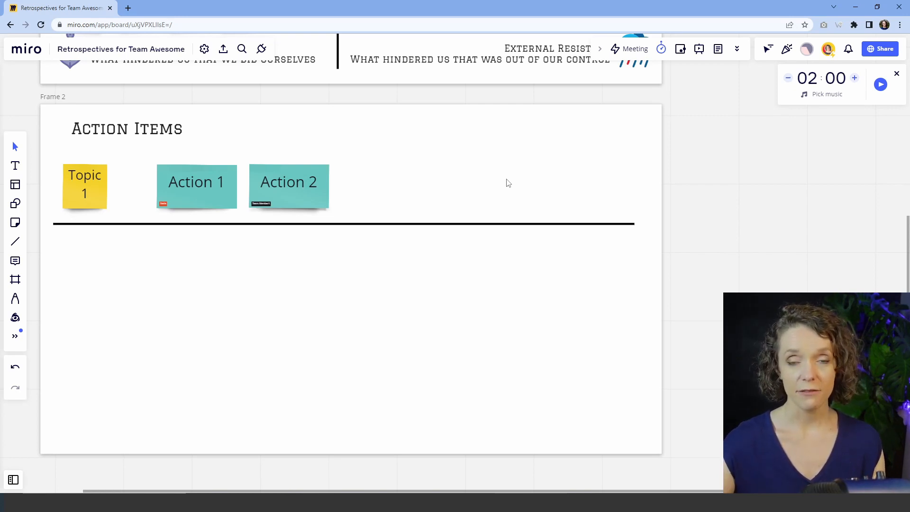
Space the Action 1 and Action 2 notes further apart and put a small green check icon on Action 1's lower-right corner.
drag(205, 185, 206, 183)
drag(288, 190, 301, 191)
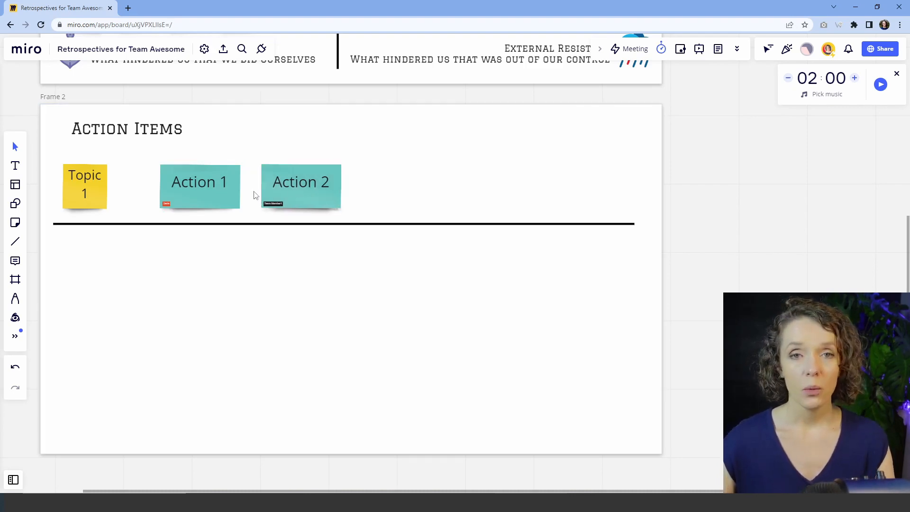
click(15, 317)
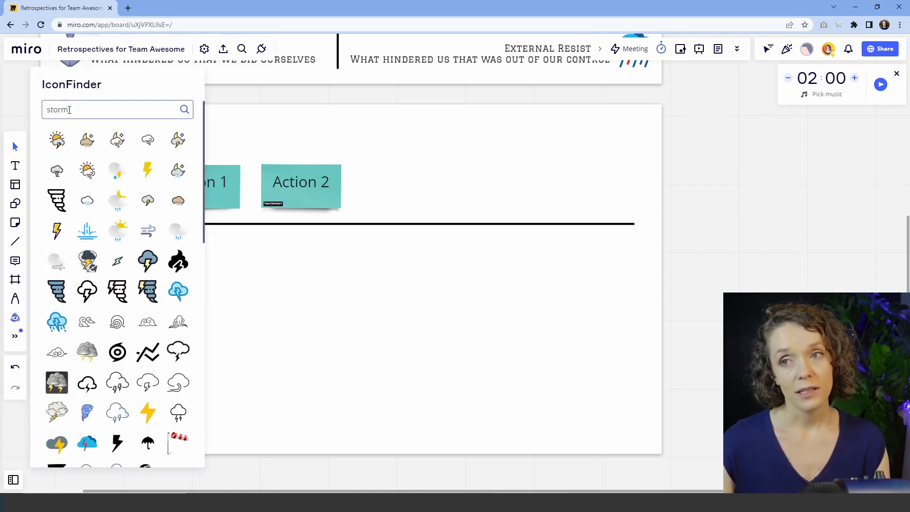
double_click(44, 109)
key(BackSpace)
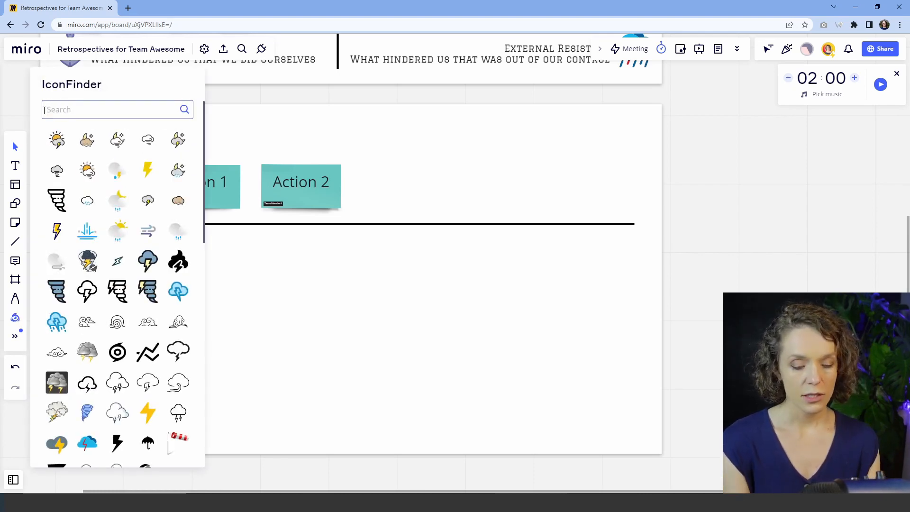
text(check)
key(Return)
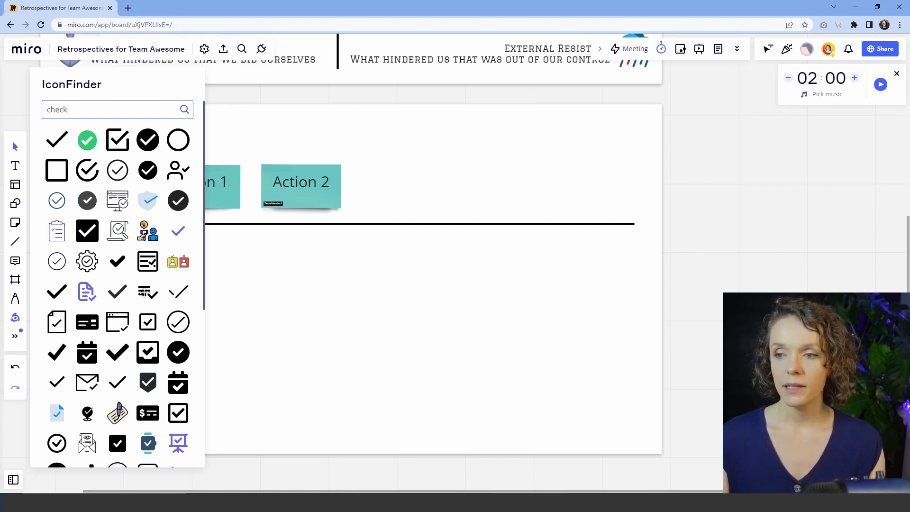
click(86, 139)
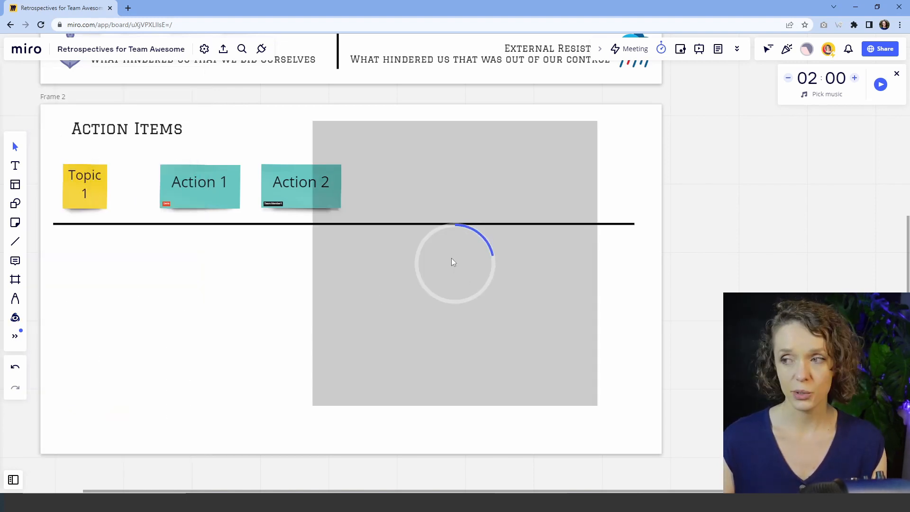
drag(488, 227, 236, 199)
drag(311, 197, 317, 197)
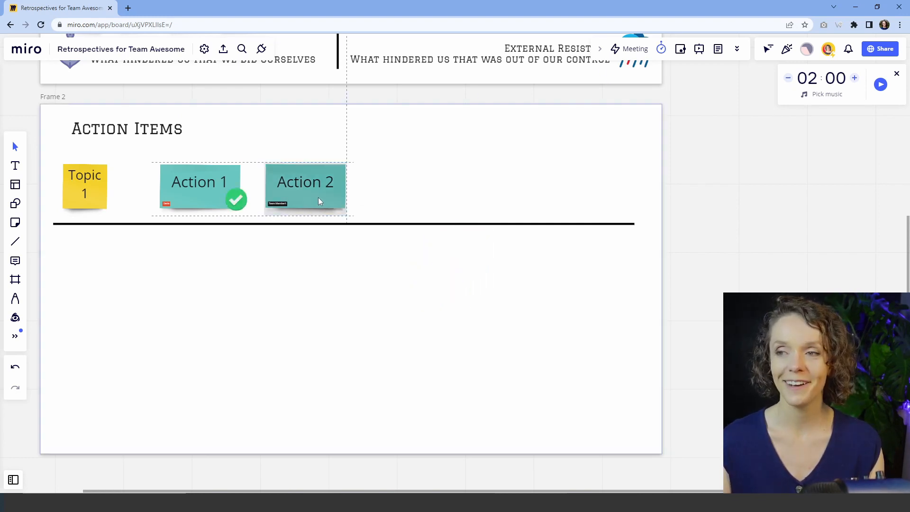
Find a red circular cross icon with the search "cross" and place it, scaled down, on Action 2's lower-right corner.
click(15, 317)
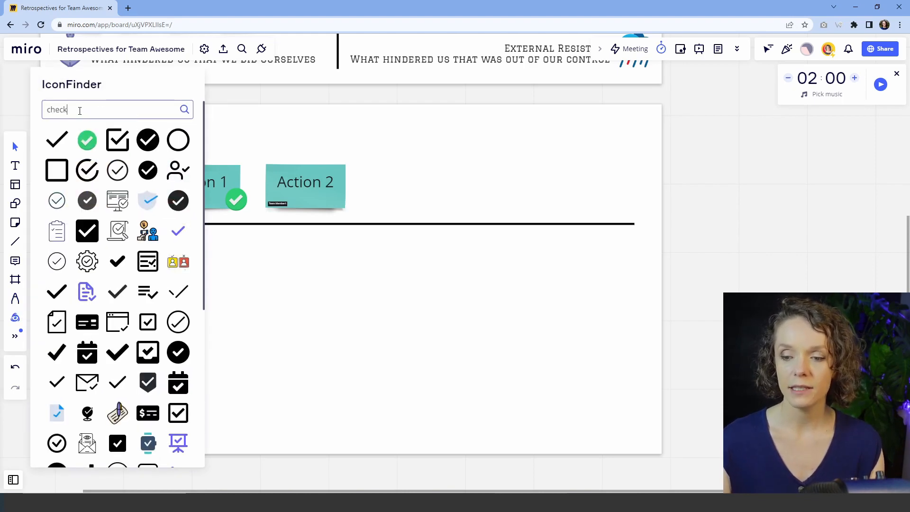
drag(79, 111, 44, 108)
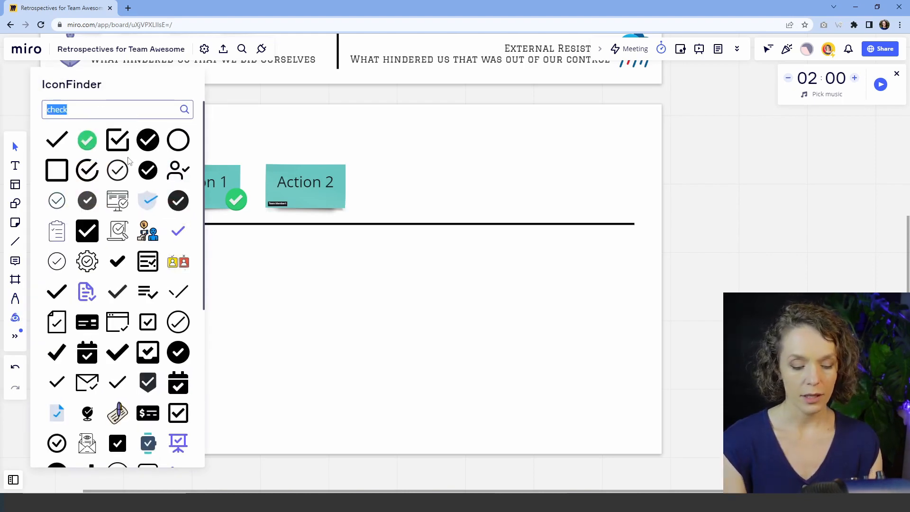
text(cross)
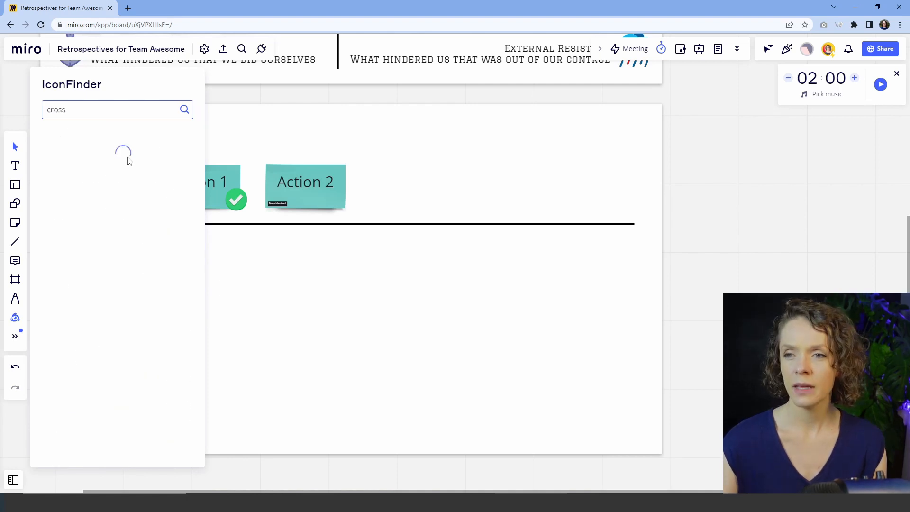
click(58, 383)
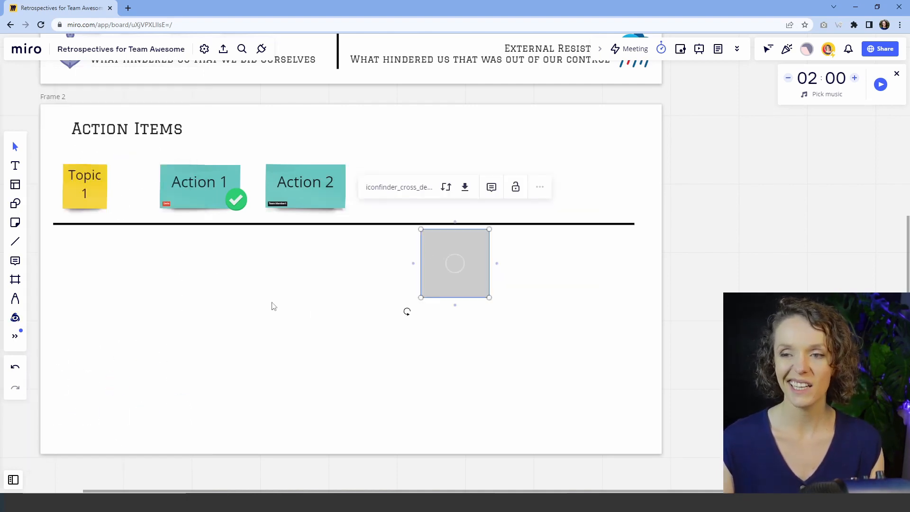
click(488, 224)
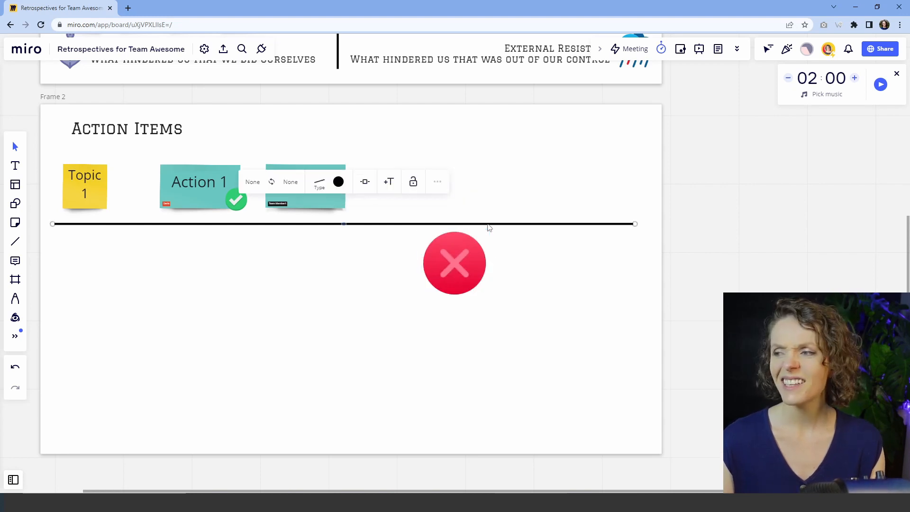
click(471, 253)
drag(486, 232, 345, 206)
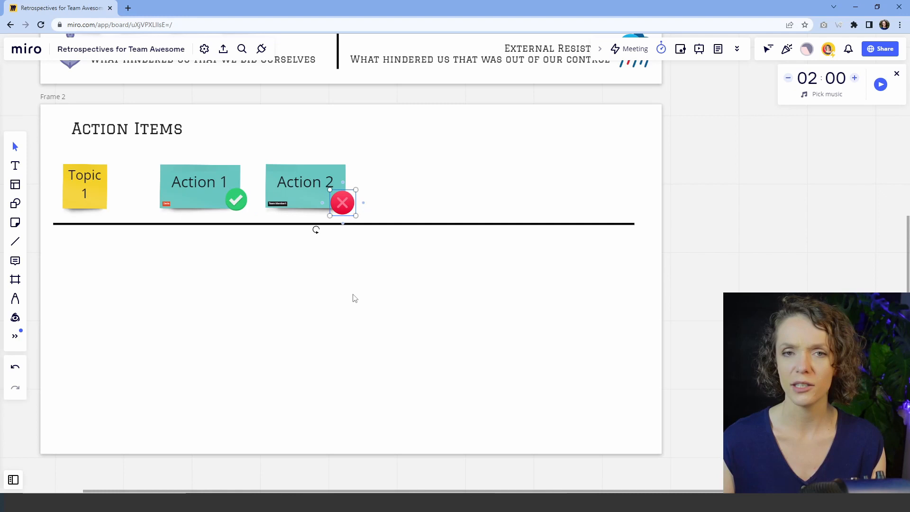
click(409, 209)
click(349, 205)
click(292, 183)
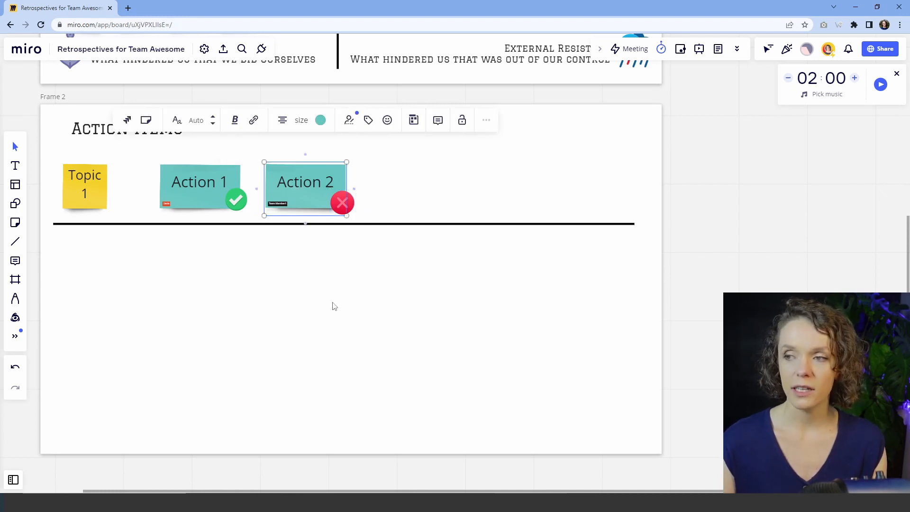
click(333, 306)
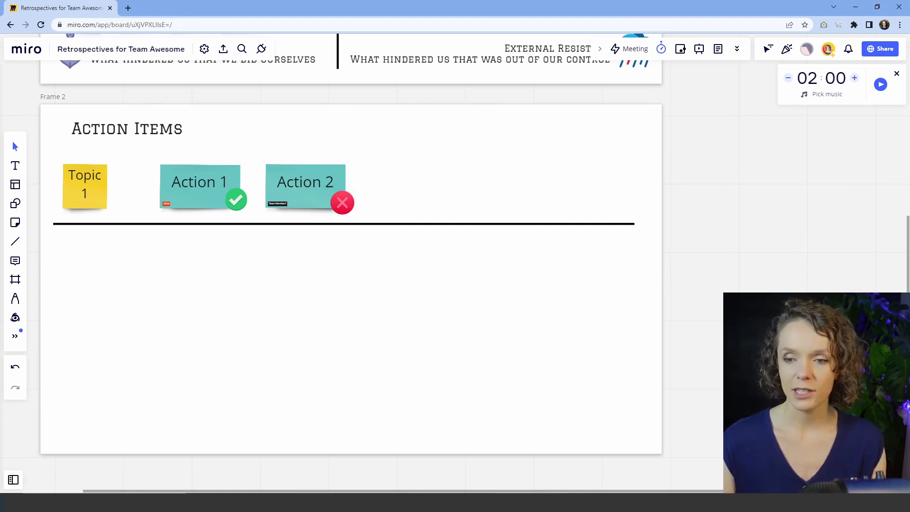
Search the icon library for "arrows" and insert the blue-ringed orange up-arrow icon into the Action Items frame.
click(15, 317)
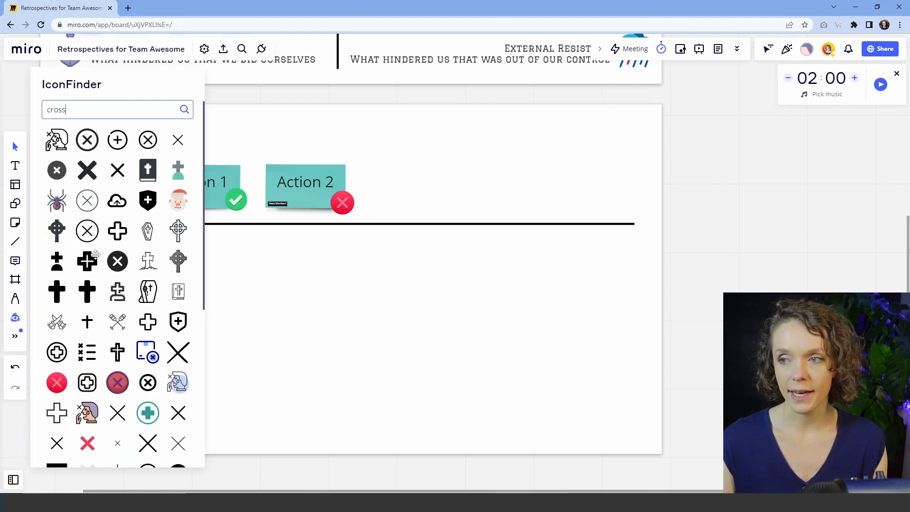
double_click(46, 110)
text(arrow)
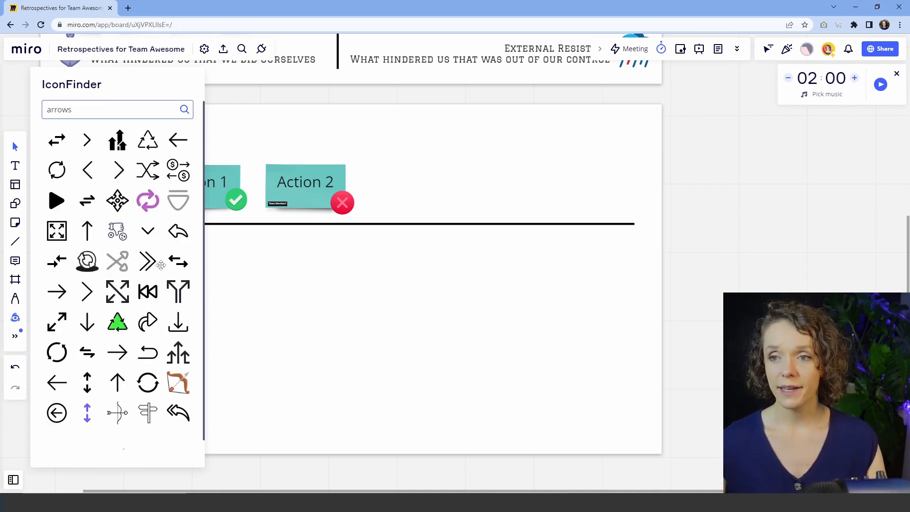
scroll(114, 270, down, 1)
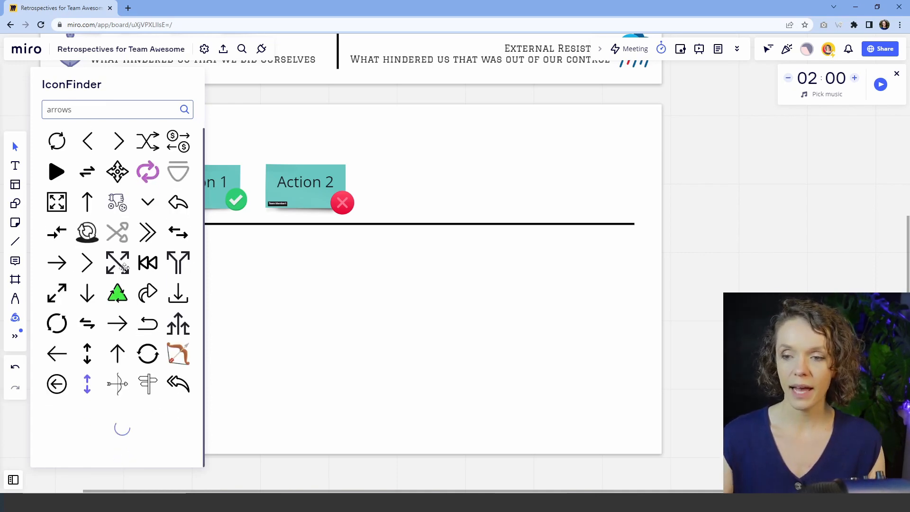
scroll(128, 265, down, 6)
scroll(133, 305, down, 5)
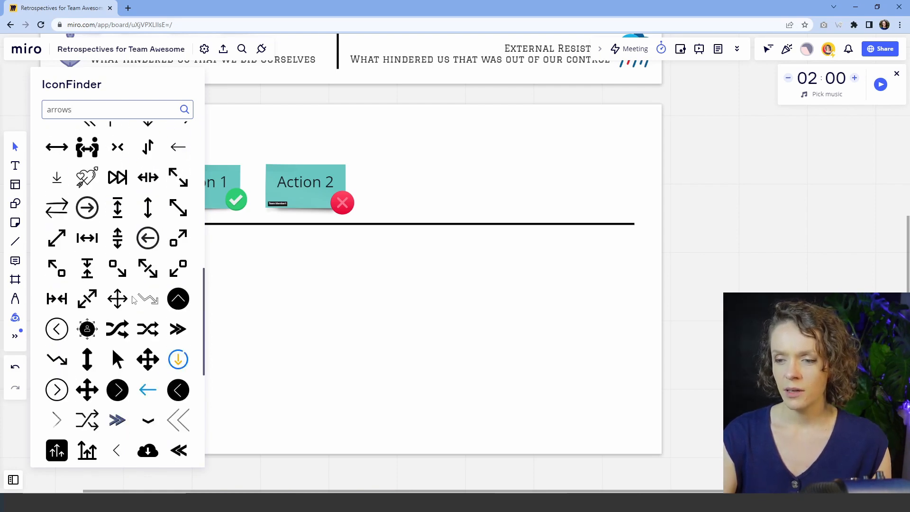
scroll(142, 332, down, 6)
click(178, 361)
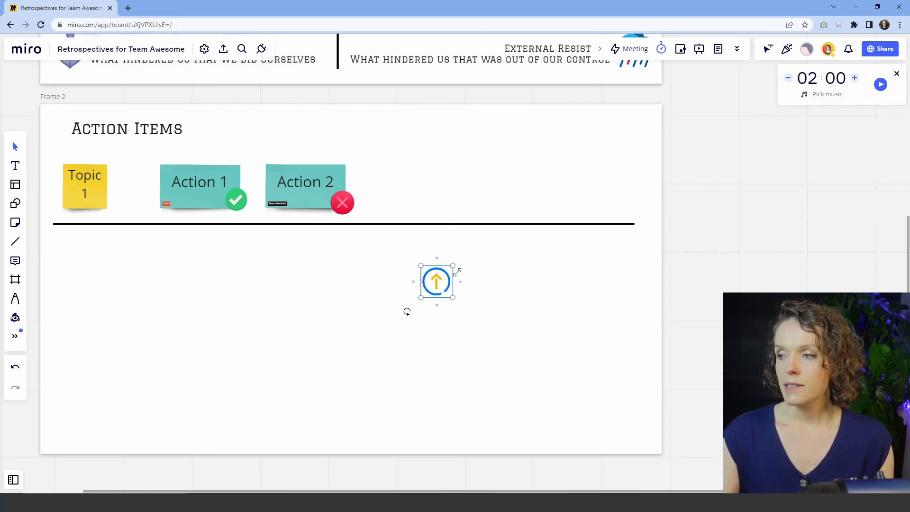
Put the up-arrow icon on Action 2's lower-right corner in place of the red cross, and set the cross beside the note.
drag(440, 285, 348, 174)
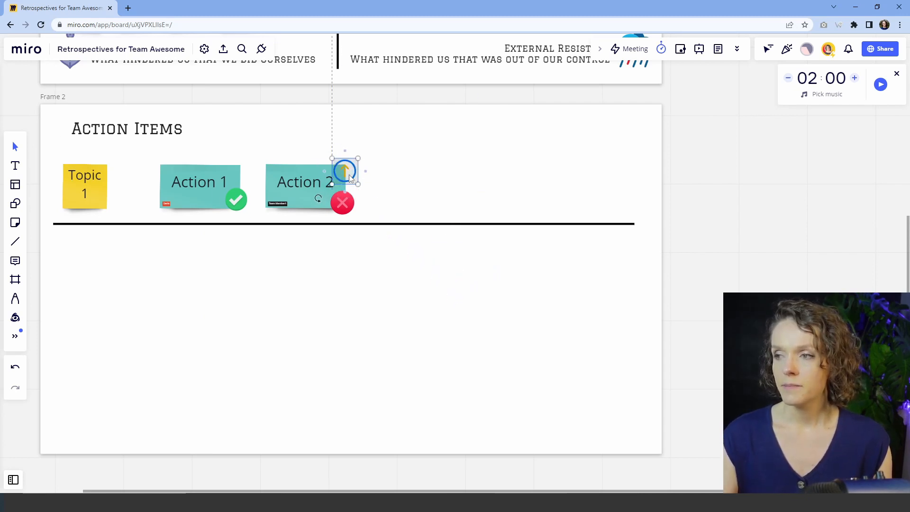
drag(350, 210, 443, 203)
drag(345, 172, 350, 203)
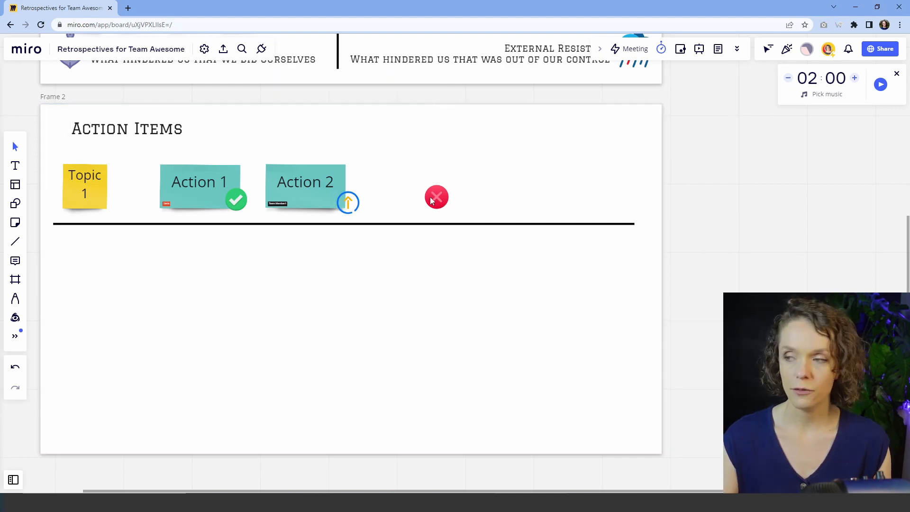
drag(431, 200, 377, 181)
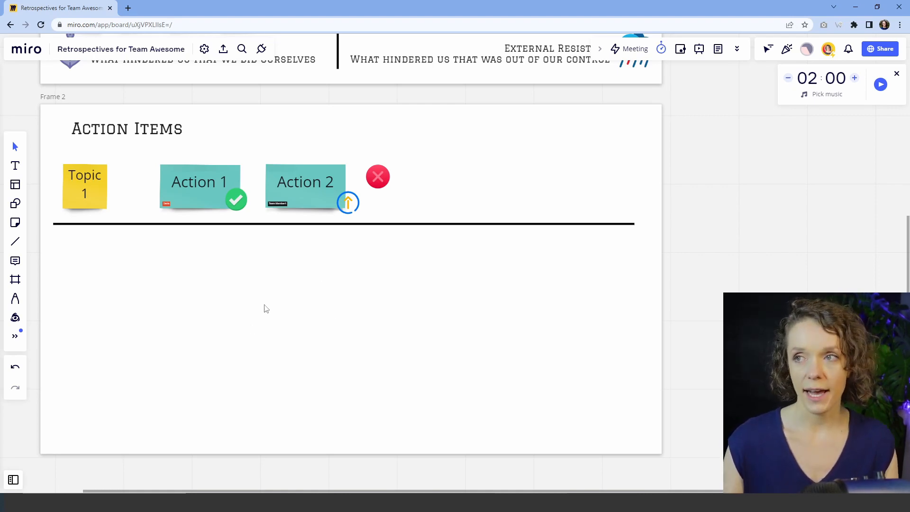
Duplicate the Sprint 1 Retro frame to the right of the original and change the sprint number in the copy's title to 2.
scroll(268, 307, down, 5)
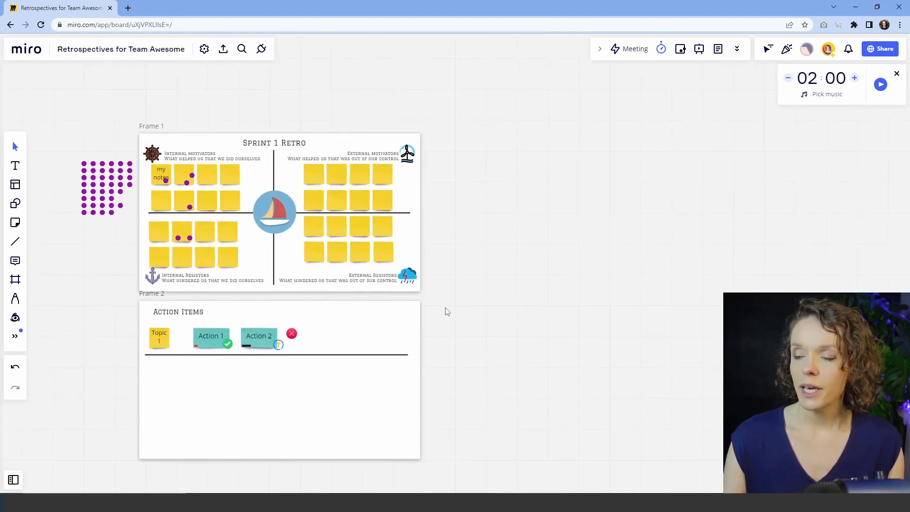
click(338, 136)
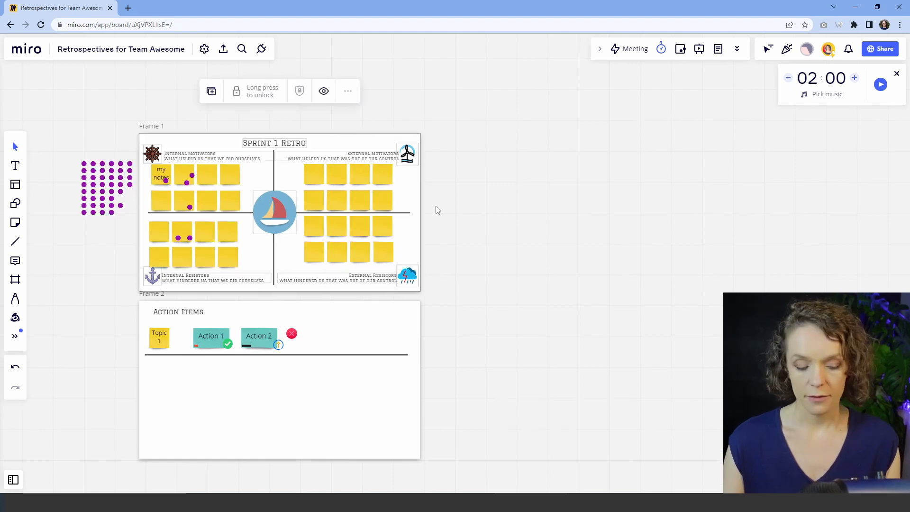
key(ctrl+v)
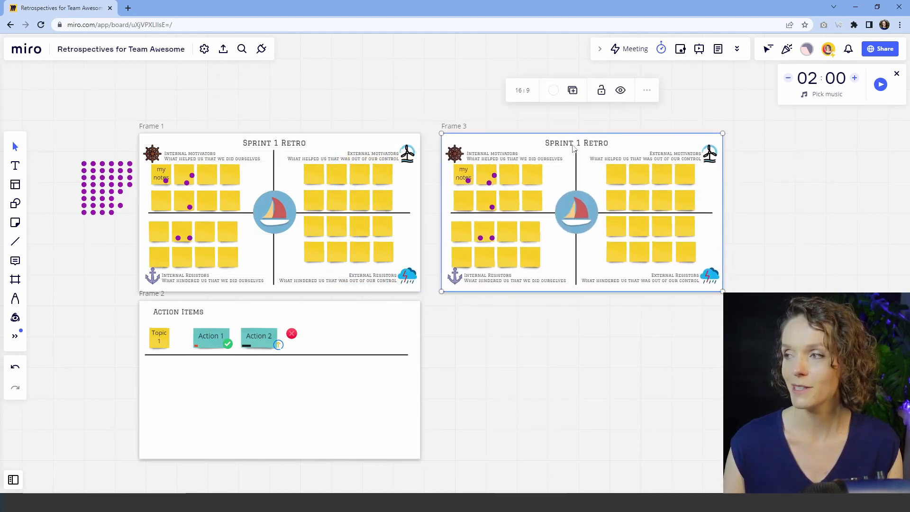
click(575, 145)
double_click(580, 143)
text(2)
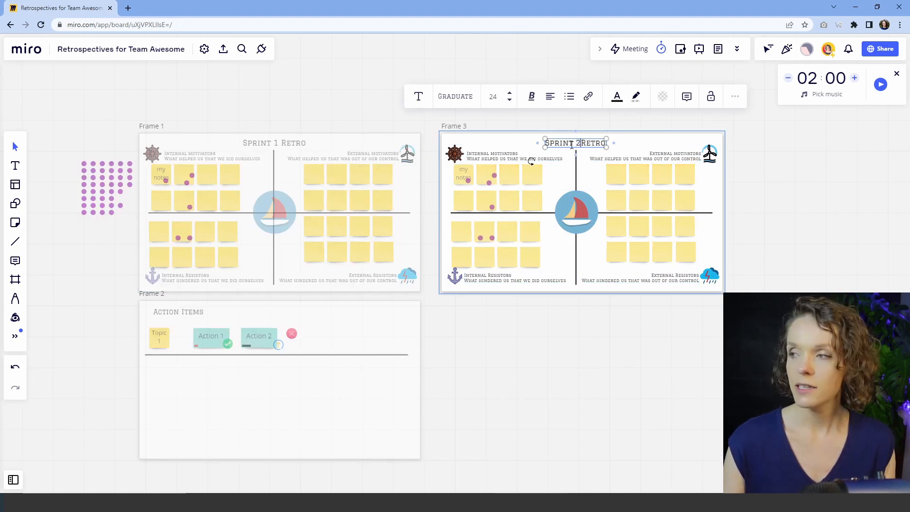
click(561, 216)
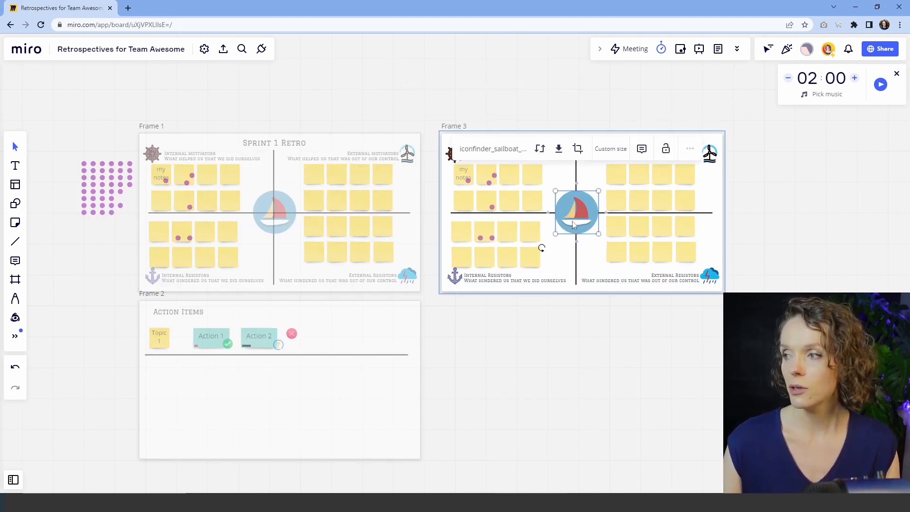
Delete the sailboat from the centre of the Sprint 2 Retro frame and search the icon library for "car".
key(Delete)
click(15, 317)
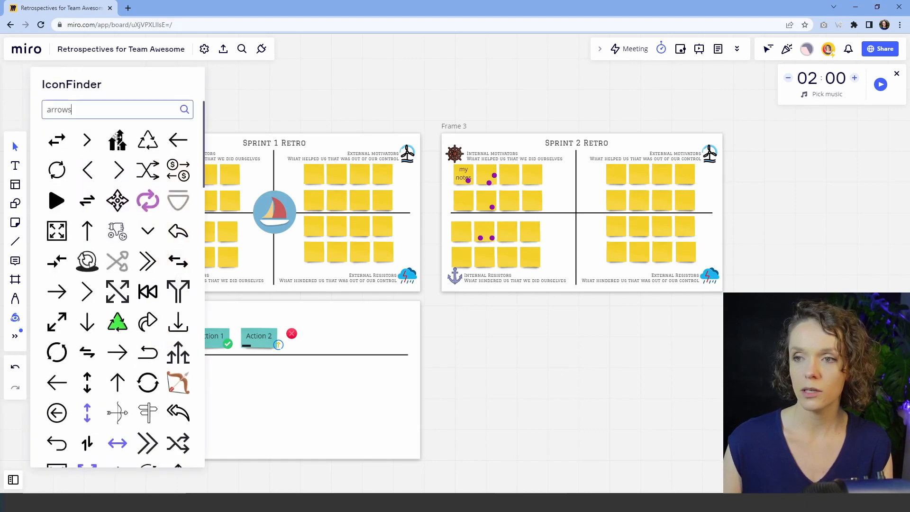
drag(72, 110, 33, 112)
text(car)
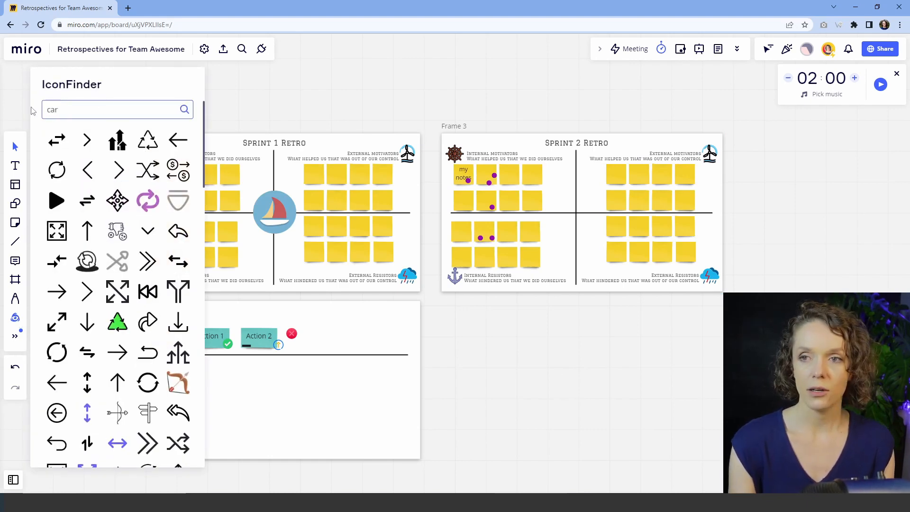
key(Return)
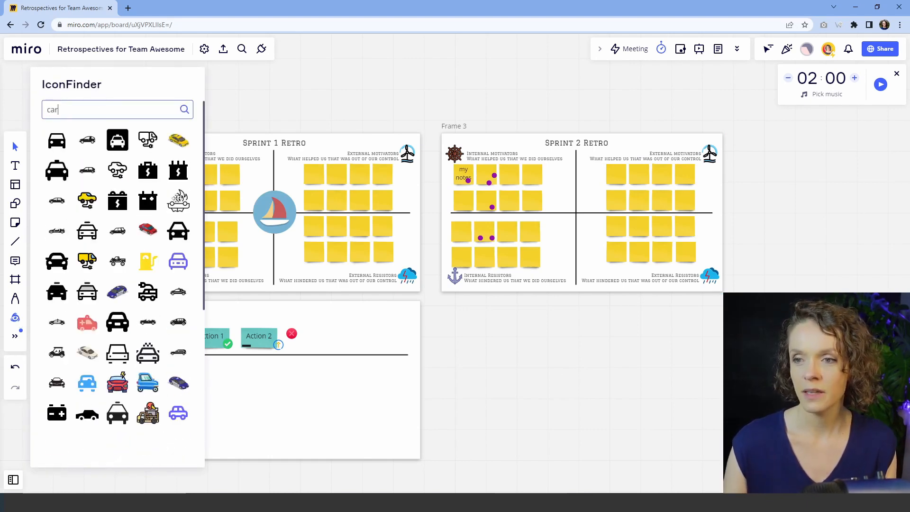
Insert the red car icon and centre it where the two axes cross in the Sprint 2 Retro frame.
drag(147, 228, 455, 263)
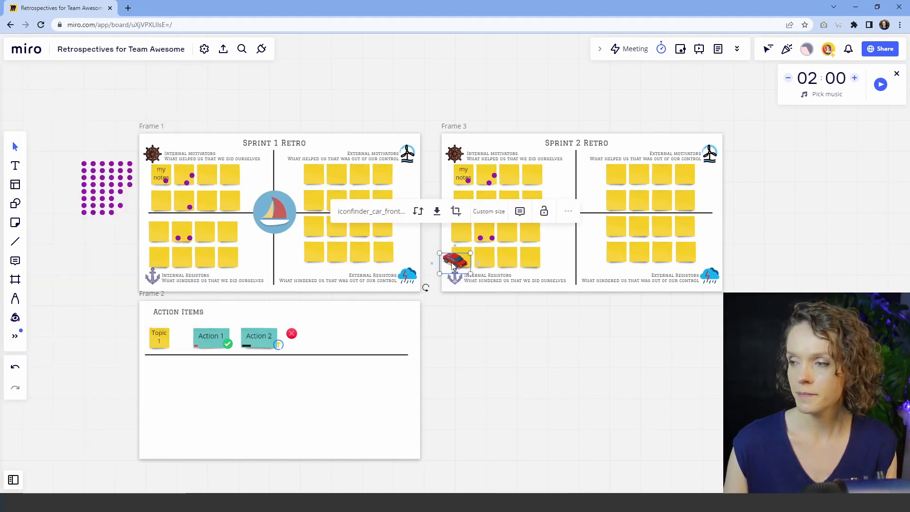
drag(454, 266, 575, 213)
click(446, 150)
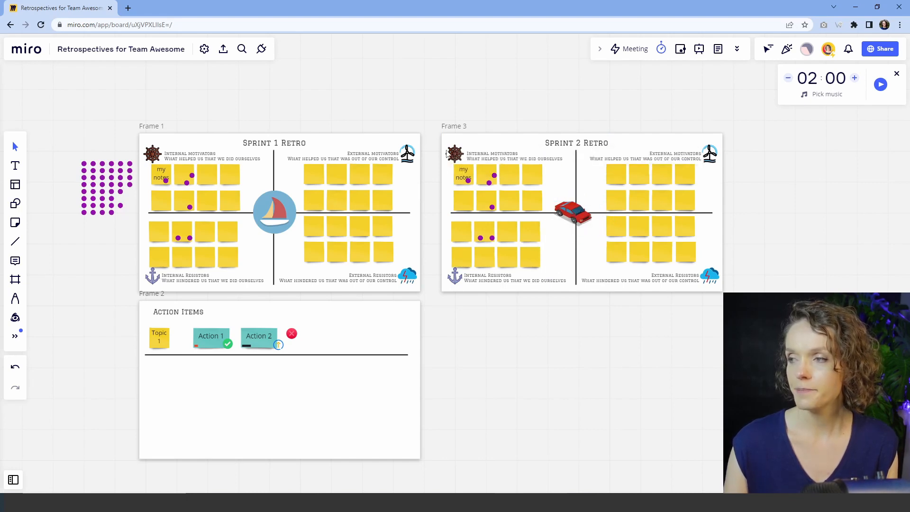
drag(446, 130, 730, 179)
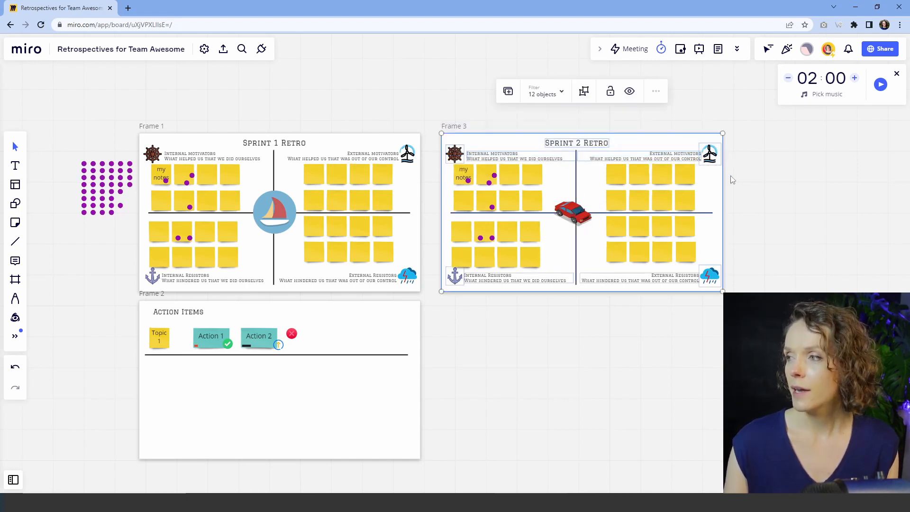
drag(751, 322, 545, 349)
drag(571, 218, 574, 213)
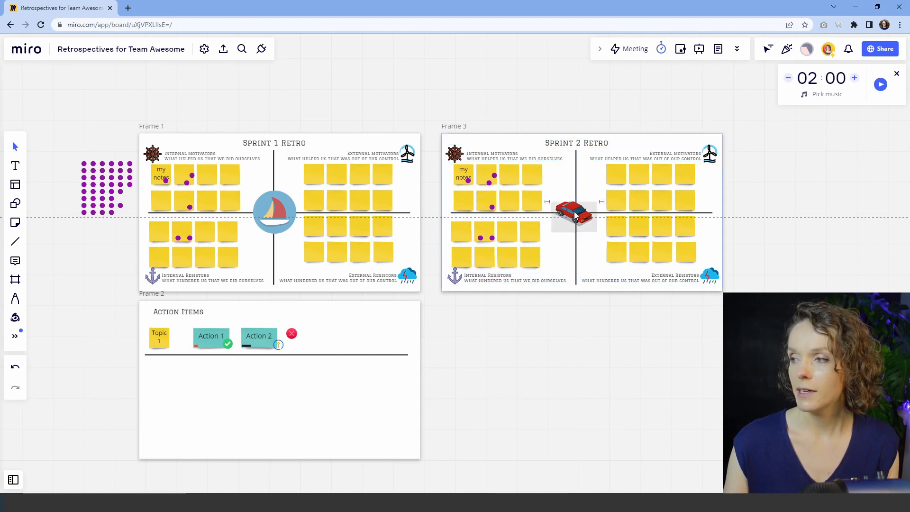
Lock the Sprint 2 Retro frame together with its title, corner icons, quadrant labels, axes and car icon.
drag(433, 110, 728, 290)
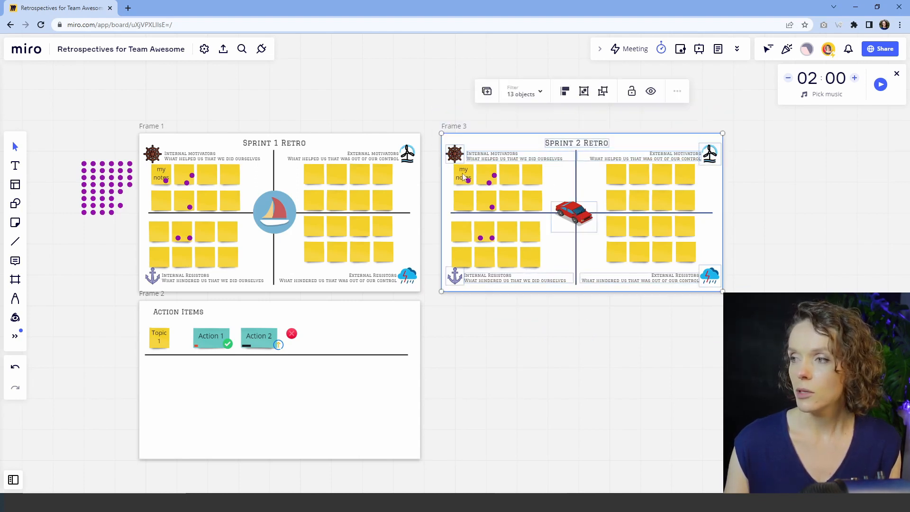
click(631, 91)
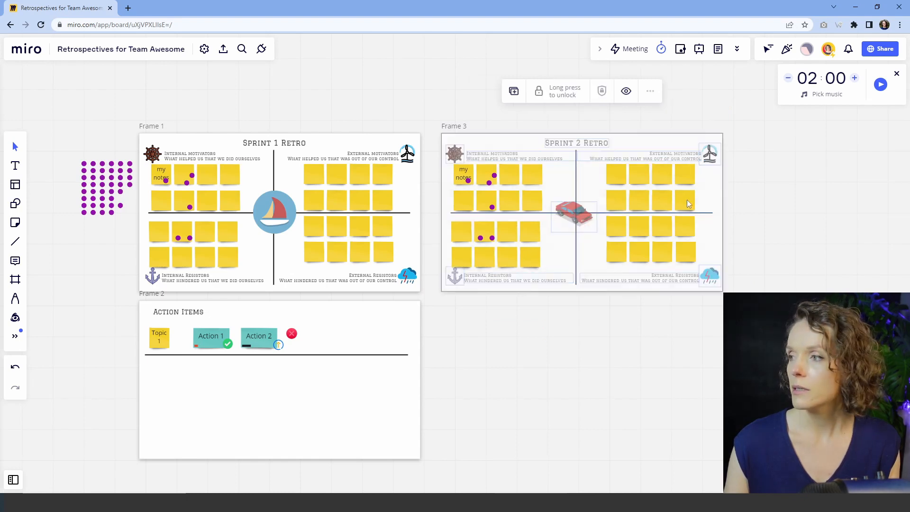
key(Escape)
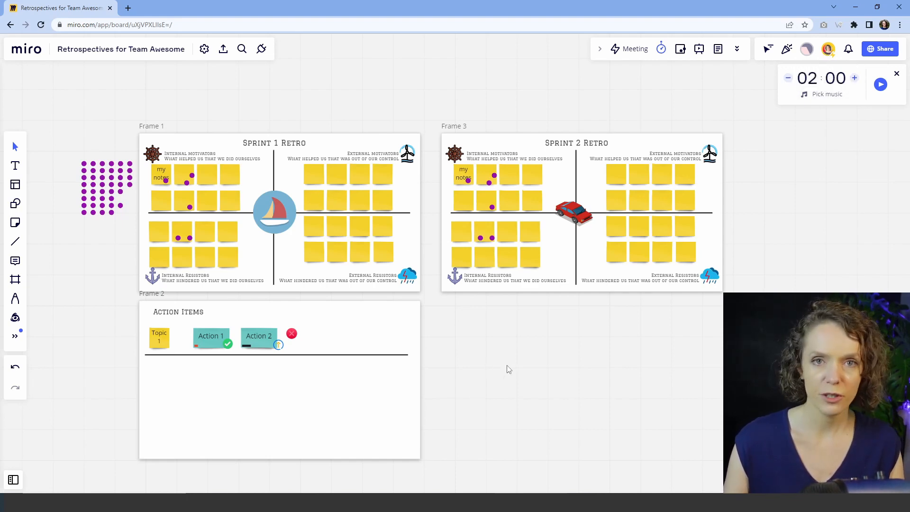
drag(507, 366, 601, 195)
scroll(236, 330, up, 6)
drag(237, 333, 240, 439)
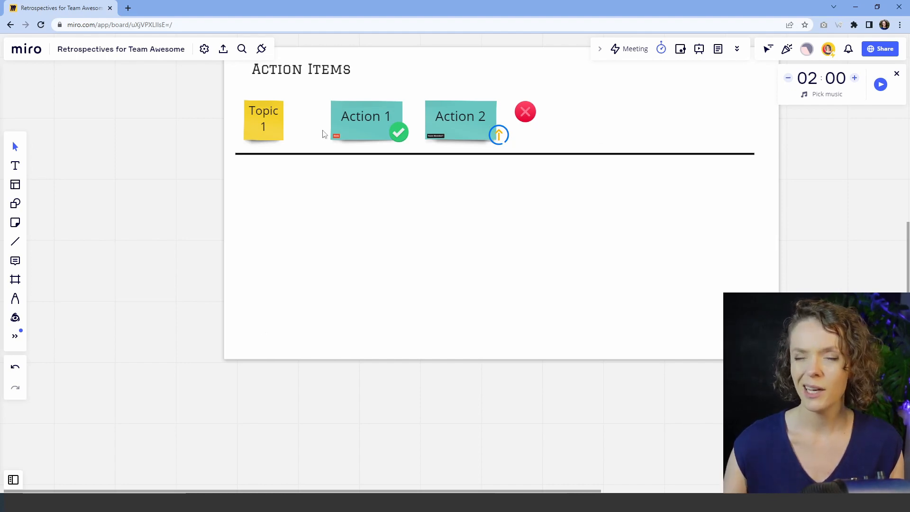
scroll(334, 239, down, 4)
drag(517, 210, 242, 417)
scroll(371, 258, down, 3)
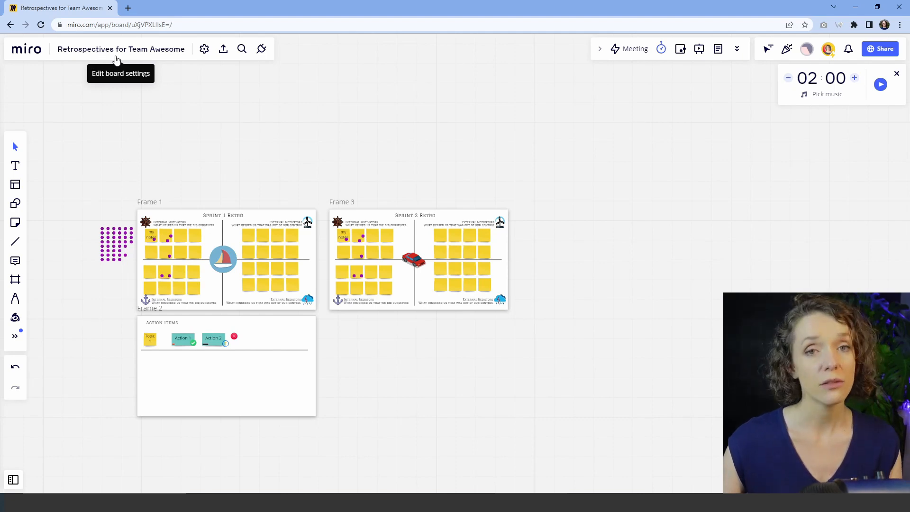
Set the board's start view for newly invited members to closely enclose only the Sprint 2 Retro frame.
click(204, 49)
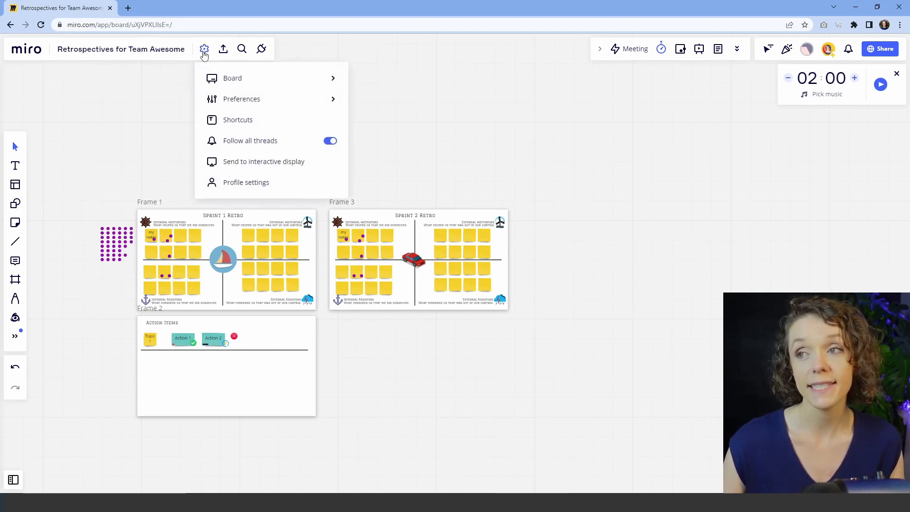
mouse_move(224, 78)
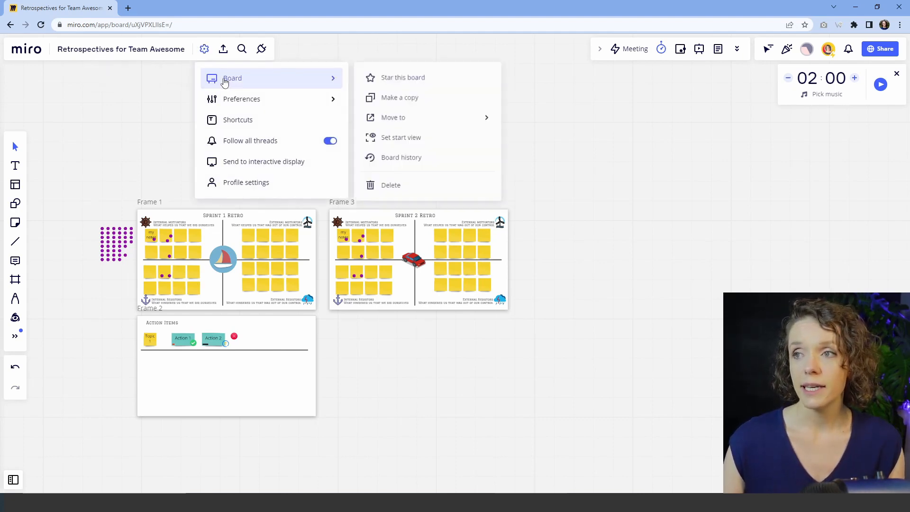
click(423, 141)
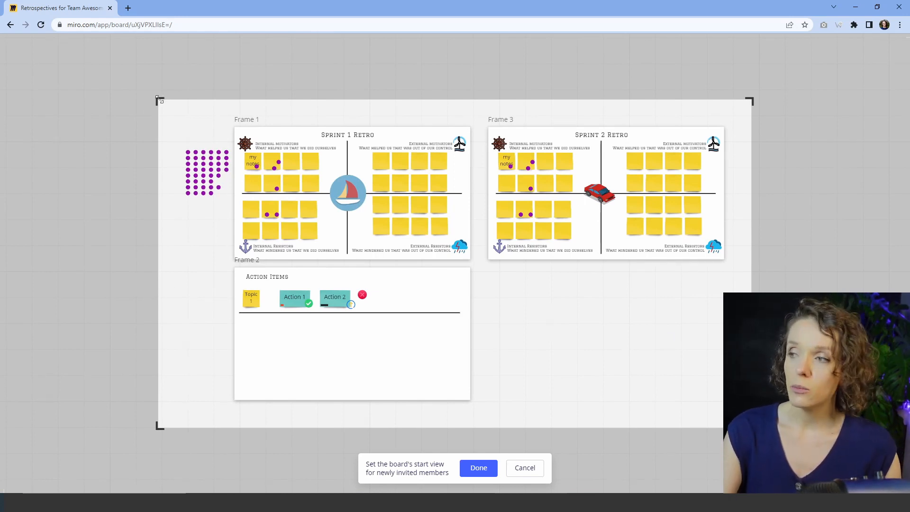
drag(159, 99, 479, 119)
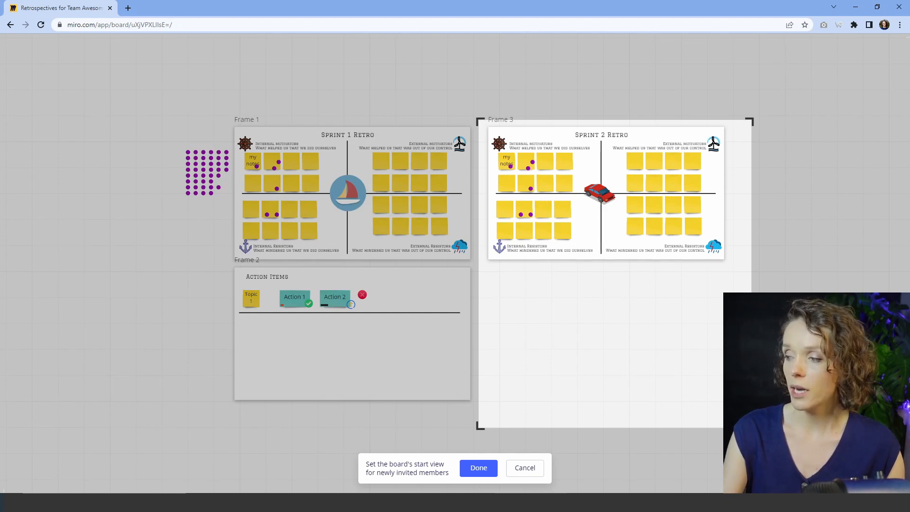
drag(753, 427, 733, 271)
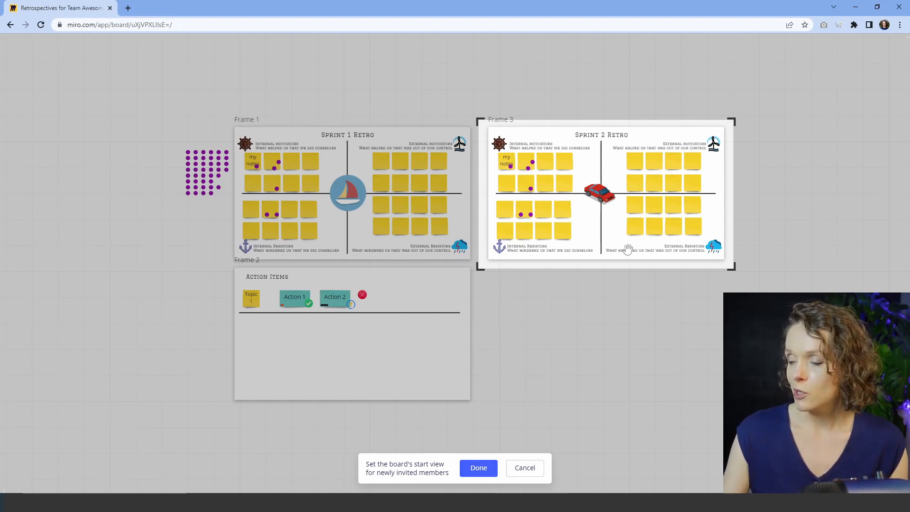
mouse_move(483, 119)
mouse_down()
mouse_move(498, 135)
mouse_move(483, 121)
mouse_up()
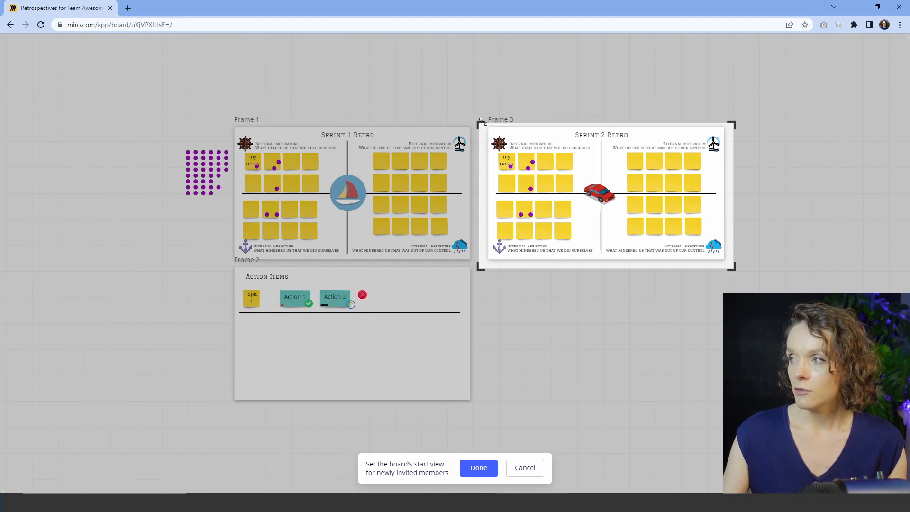
click(479, 468)
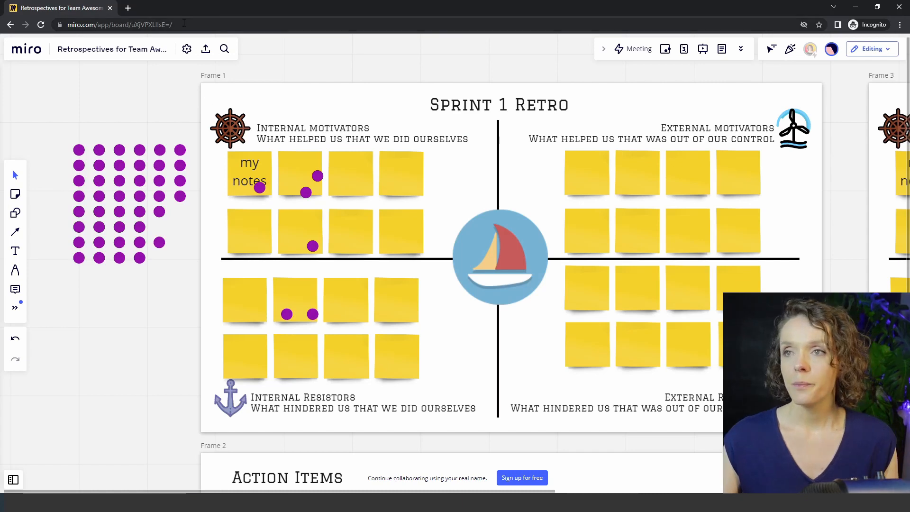
Copy the board's web address and open it in a new incognito browser window as a guest.
click(183, 23)
key(ctrl+c)
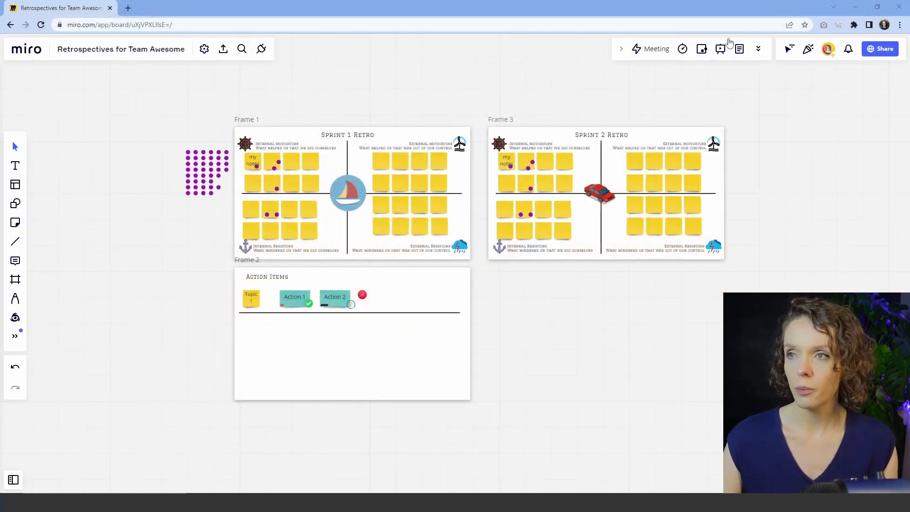
click(900, 25)
click(891, 58)
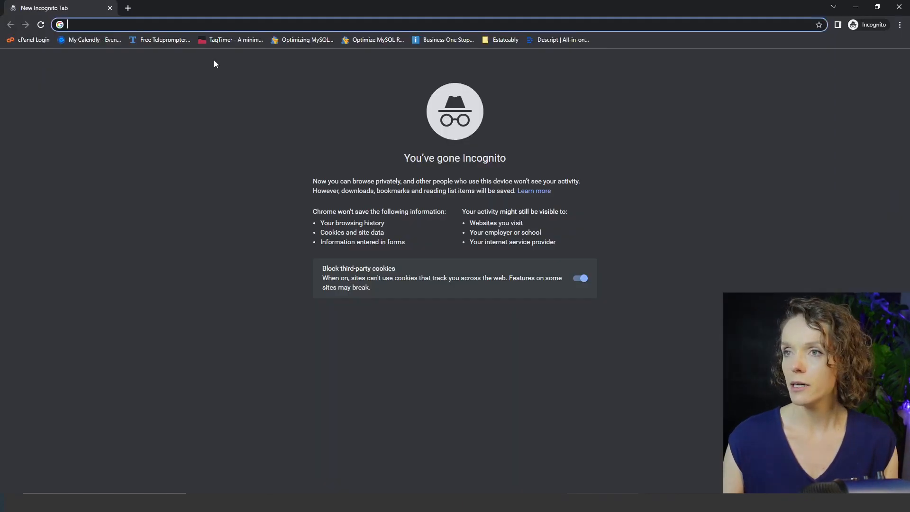
key(ctrl+v)
click(181, 41)
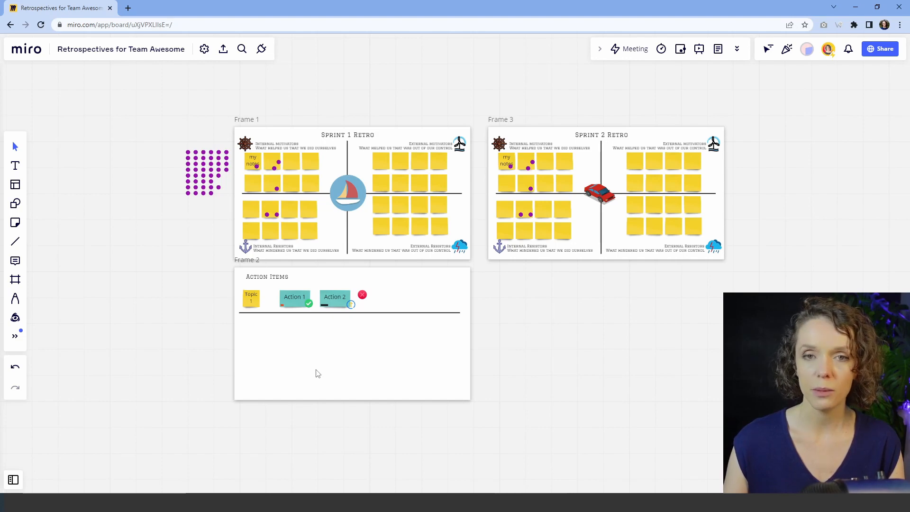
In the board owner's window, show the Action Items frame and bring everyone on the board to that view.
scroll(299, 157, up, 5)
drag(507, 211, 463, 207)
scroll(408, 208, up, 1)
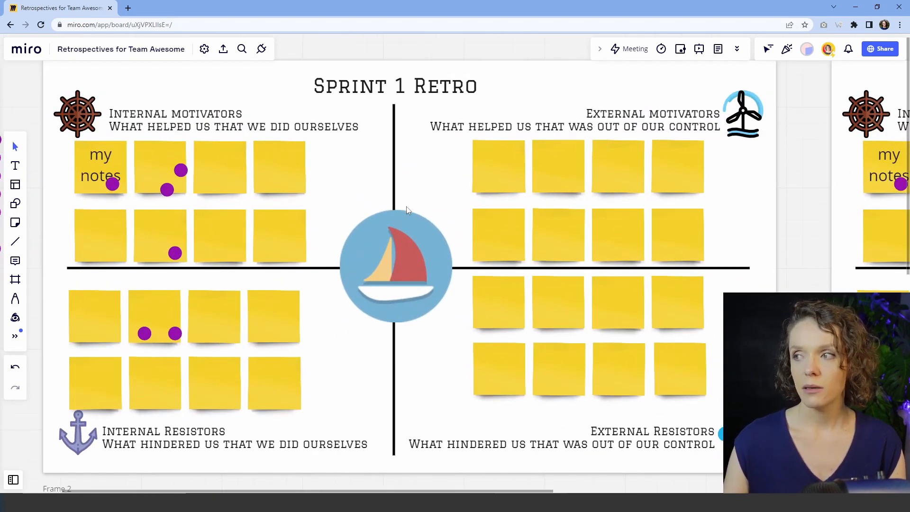
scroll(407, 208, down, 2)
drag(402, 205, 428, 209)
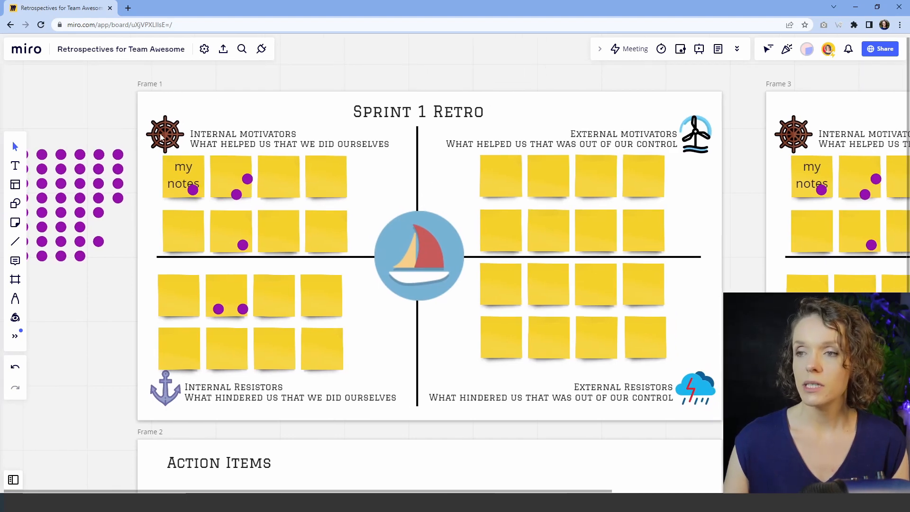
scroll(345, 220, down, 5)
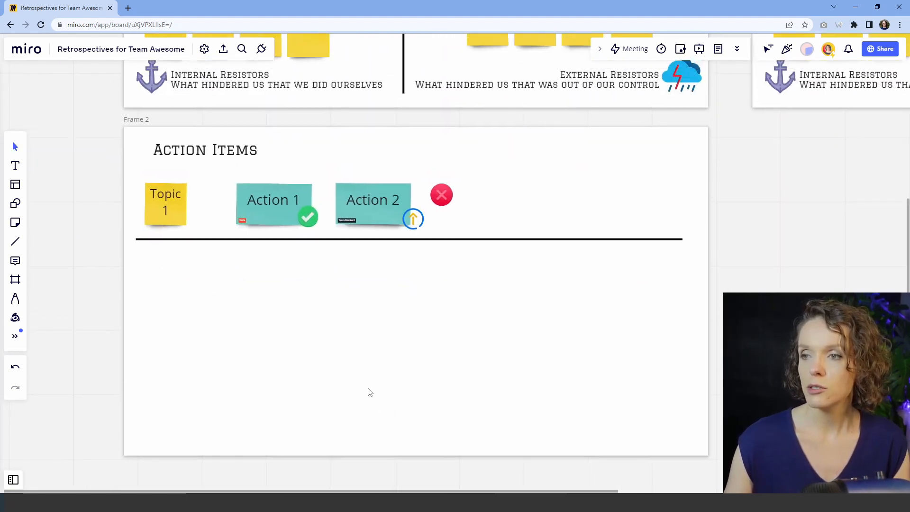
scroll(396, 384, down, 1)
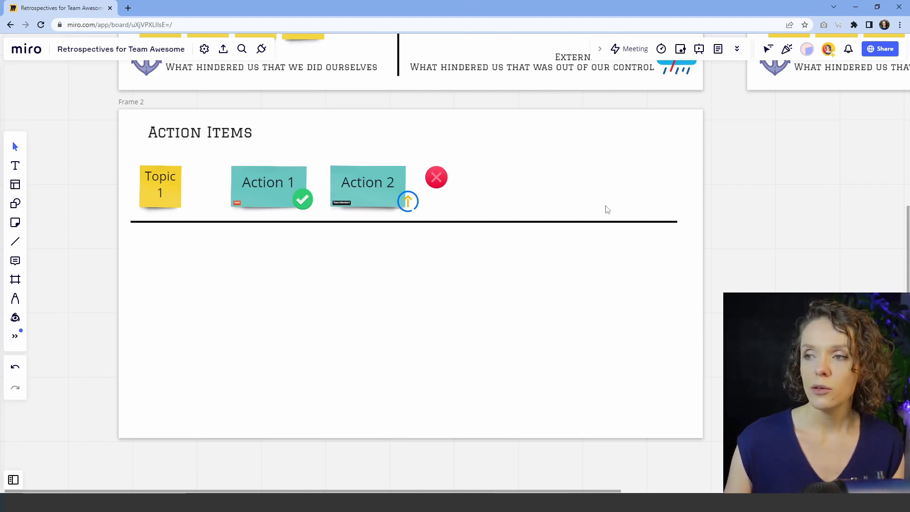
click(828, 51)
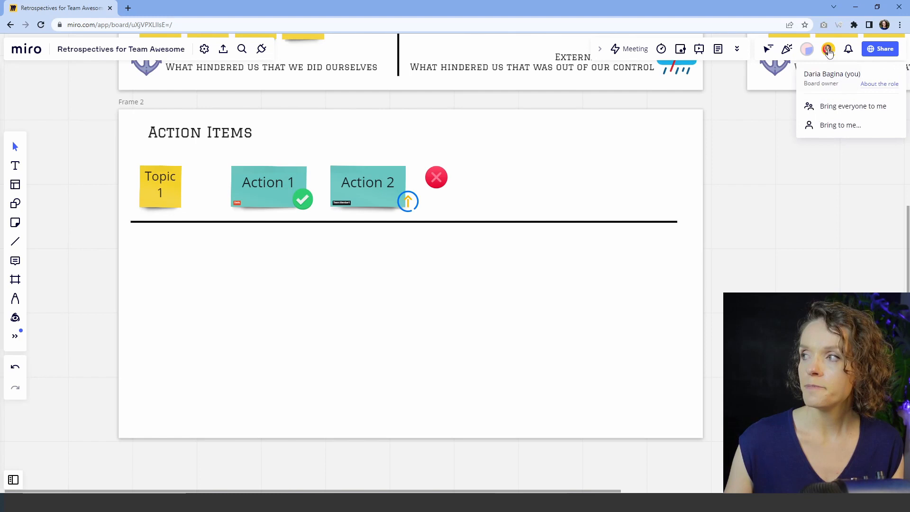
click(851, 108)
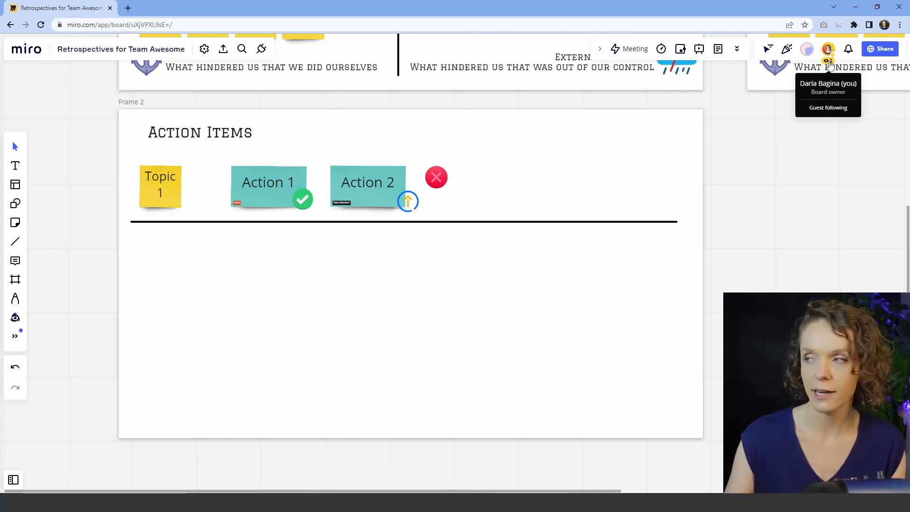
Switch to the guest's incognito window, start following the board owner, and return to the owner's window.
key(alt+Tab)
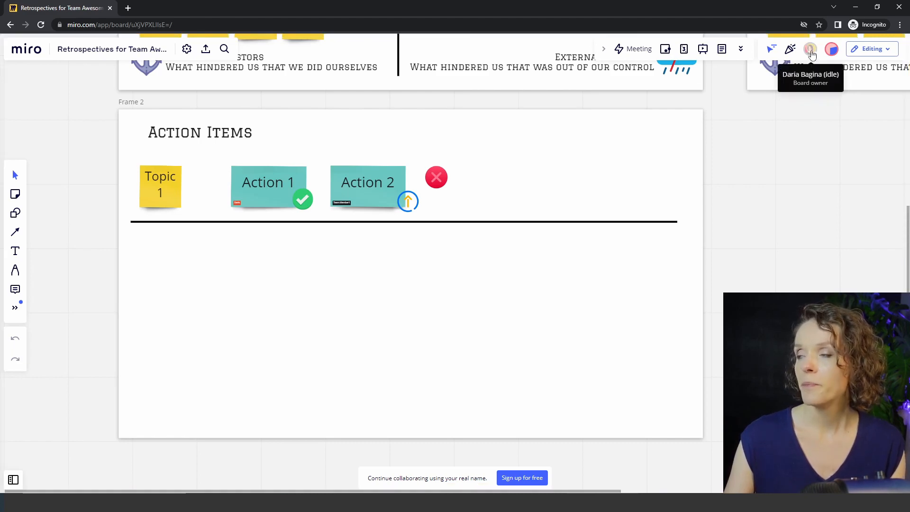
click(810, 53)
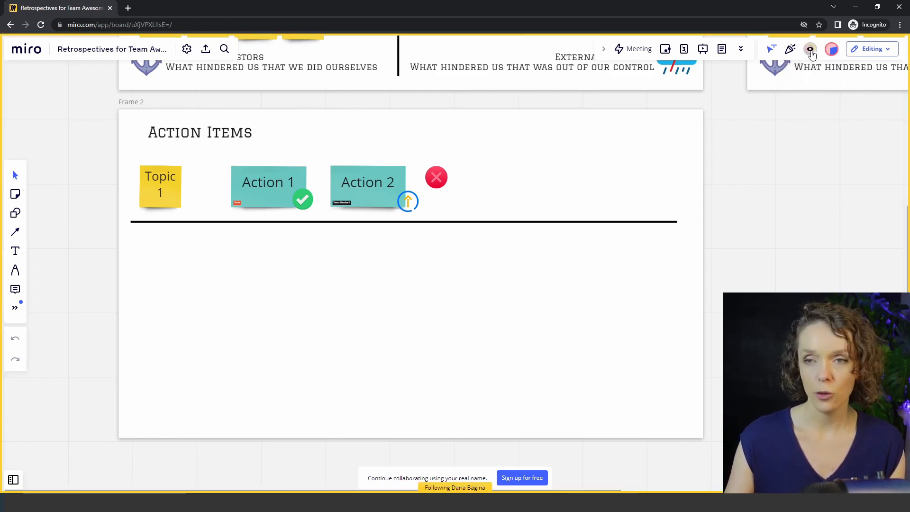
key(alt+Tab)
Arrange the owner's browser window and the guest's incognito window side by side, each filling half the screen.
double_click(280, 7)
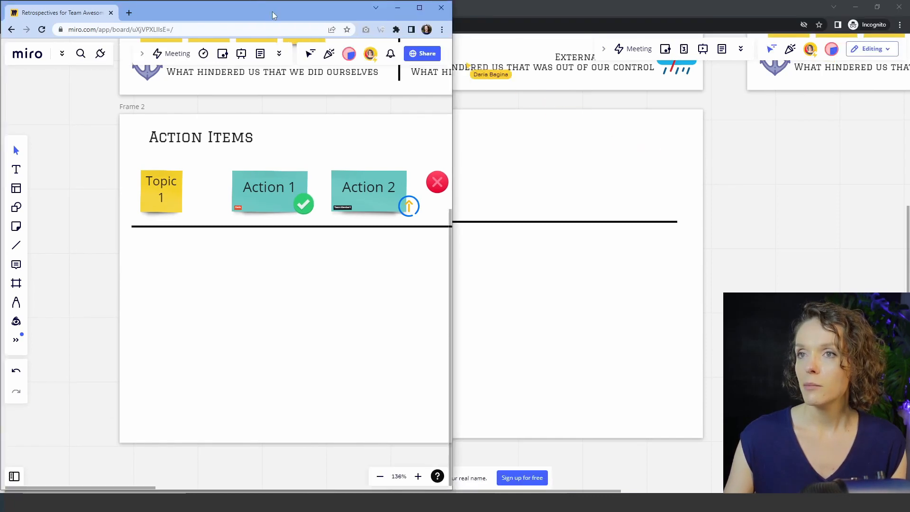
key(alt+Tab)
double_click(294, 10)
drag(310, 17, 766, 21)
key(super+Right)
click(303, 281)
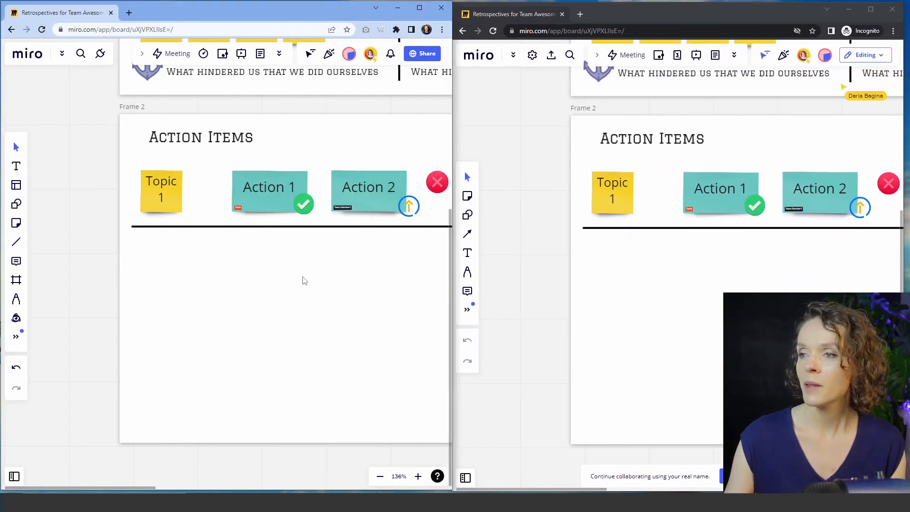
Follow the board owner from the guest window, and move the owner's view across the board to the Sprint 2 Retro frame.
scroll(351, 306, down, 5)
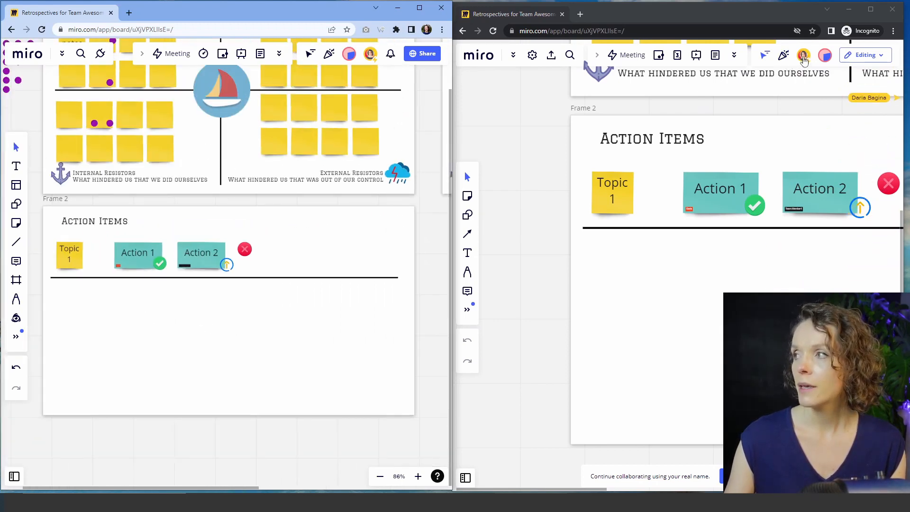
click(803, 55)
scroll(229, 365, down, 5)
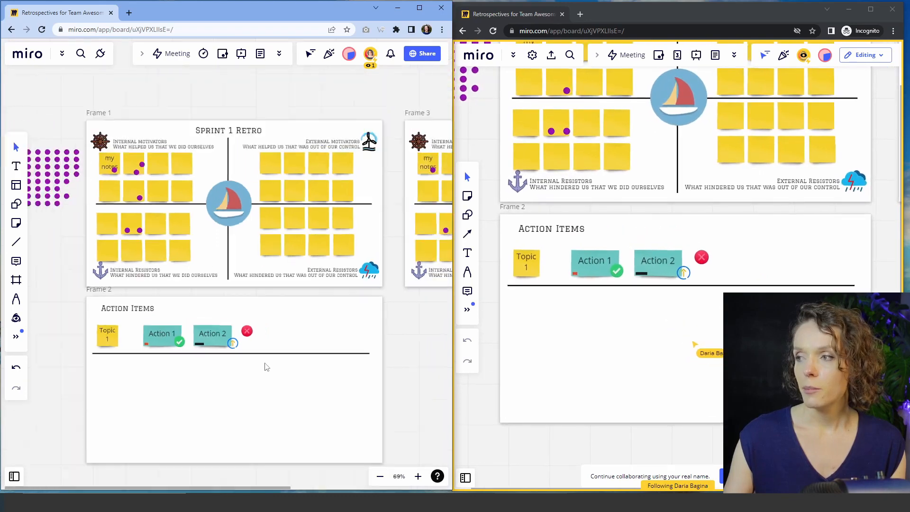
scroll(309, 327, up, 3)
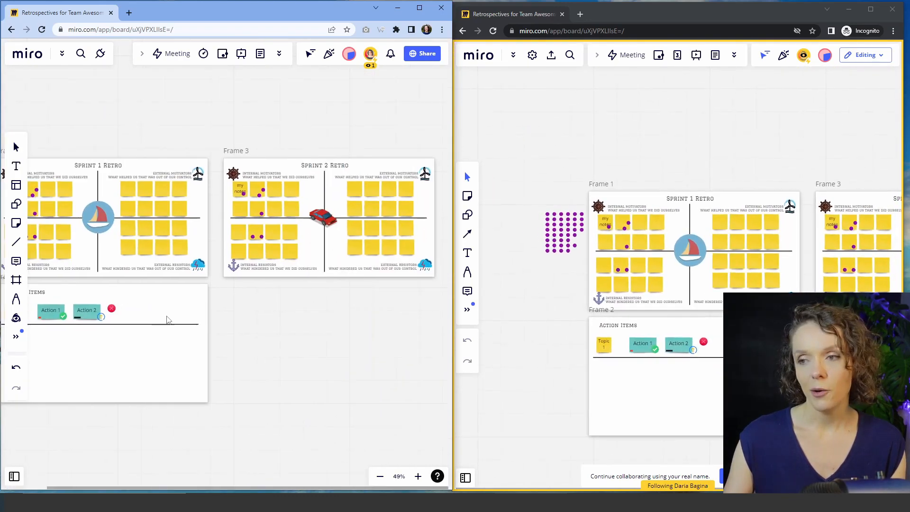
Frame the Sprint 2 Retro in the owner's view while the guest follows, and check the follower indicator on the owner's avatar.
scroll(309, 270, up, 5)
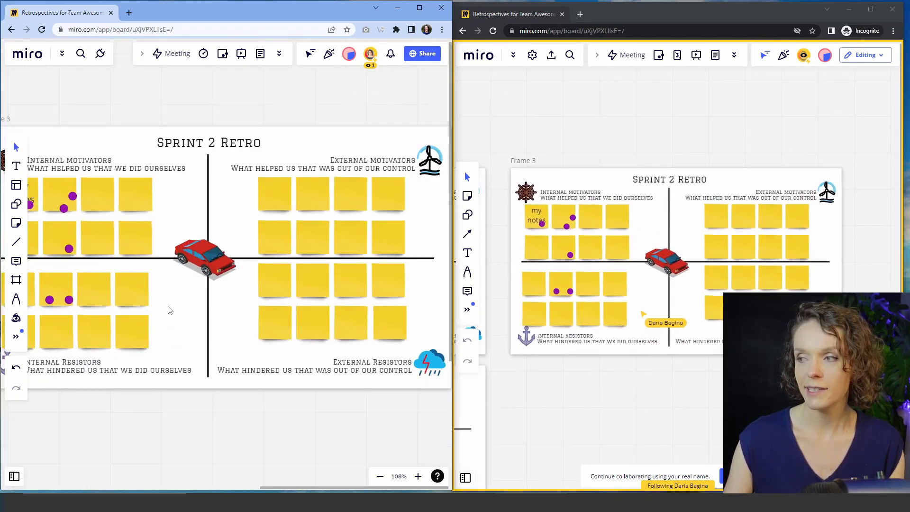
scroll(237, 299, down, 2)
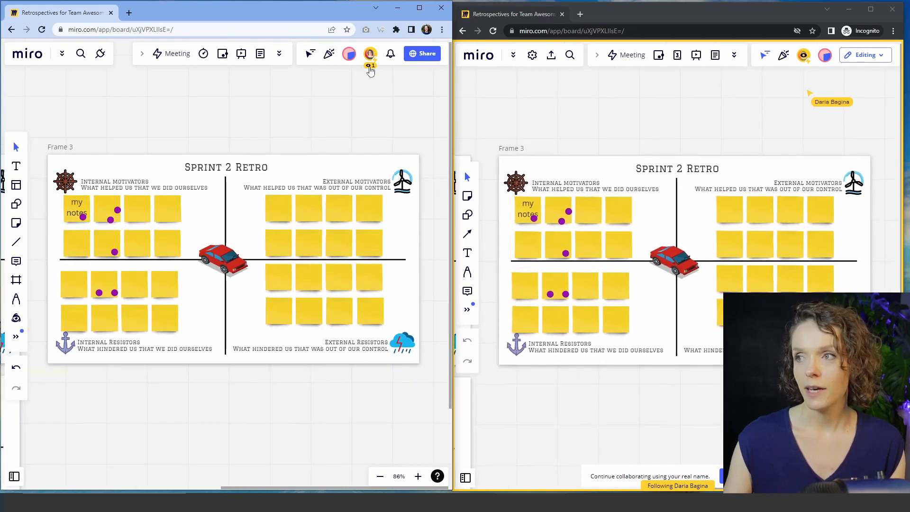
click(370, 54)
click(306, 124)
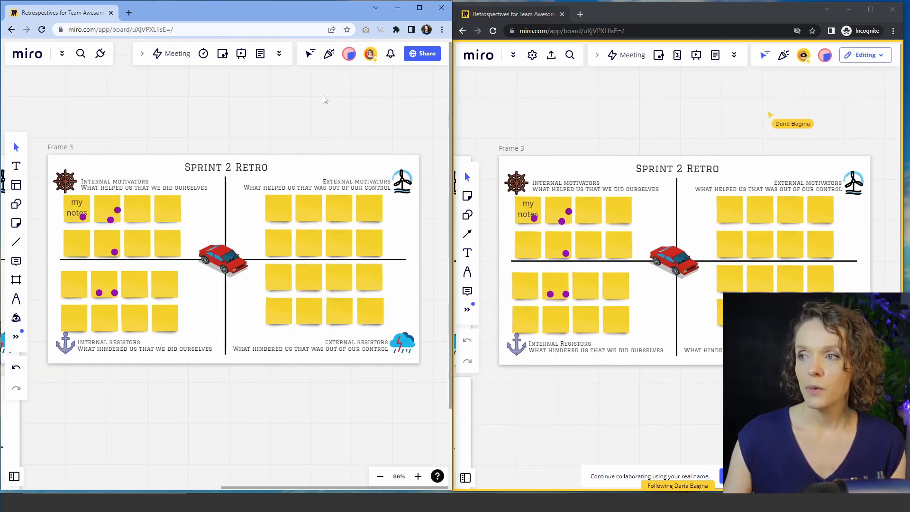
click(370, 55)
click(248, 115)
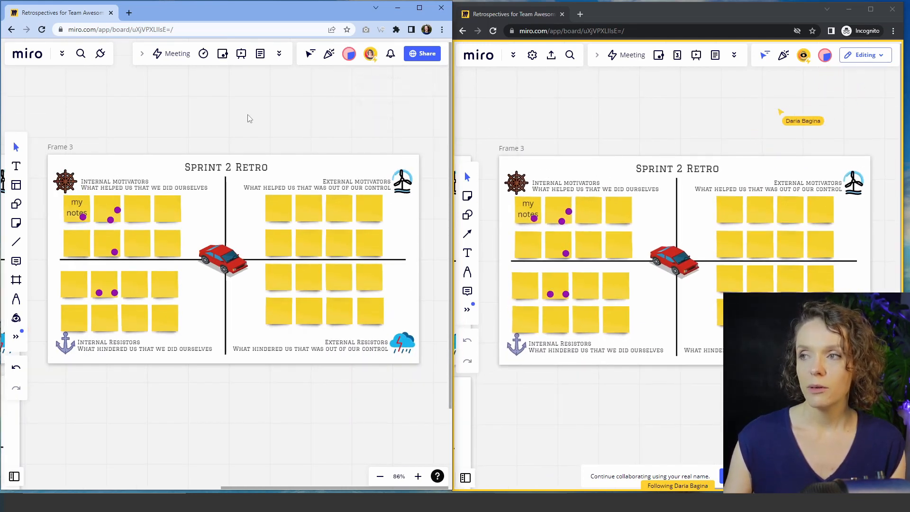
Move the owner's view to the Action Items frame and back to Sprint 2 Retro, then switch to the guest window.
drag(105, 434, 388, 301)
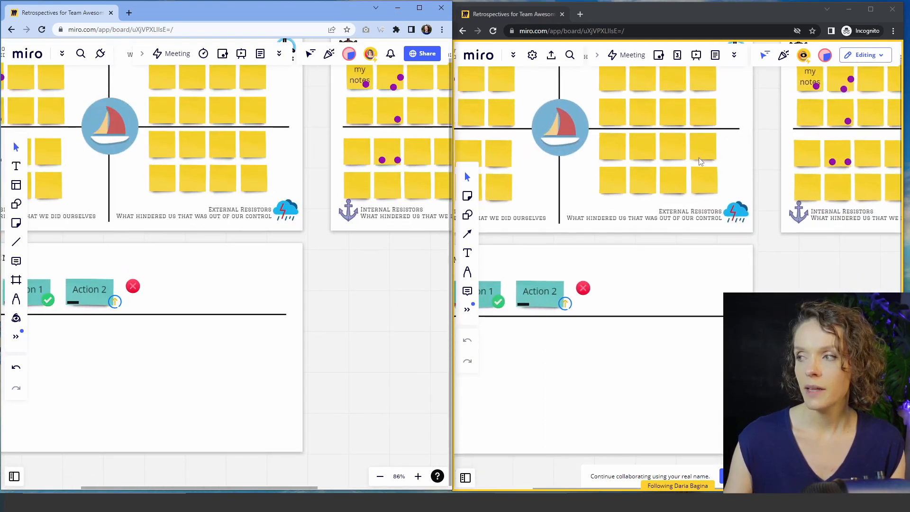
drag(409, 259, 140, 422)
drag(211, 362, 216, 327)
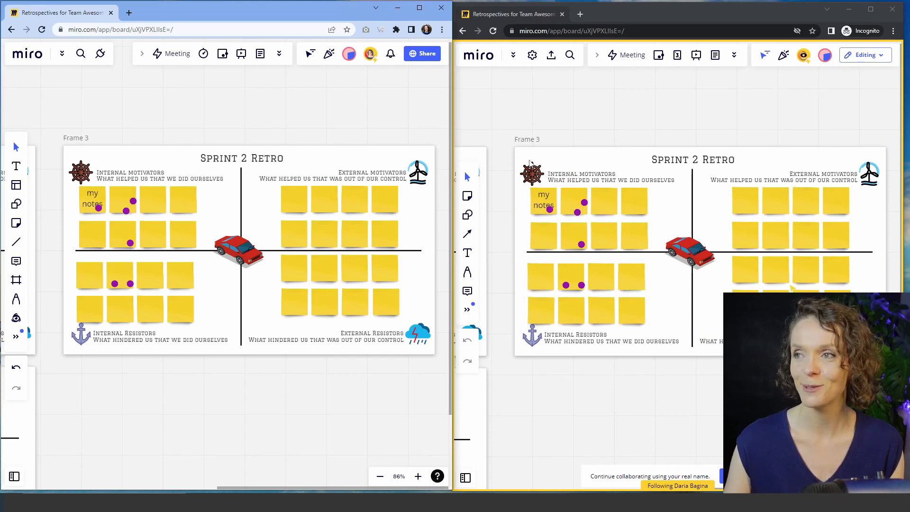
click(507, 123)
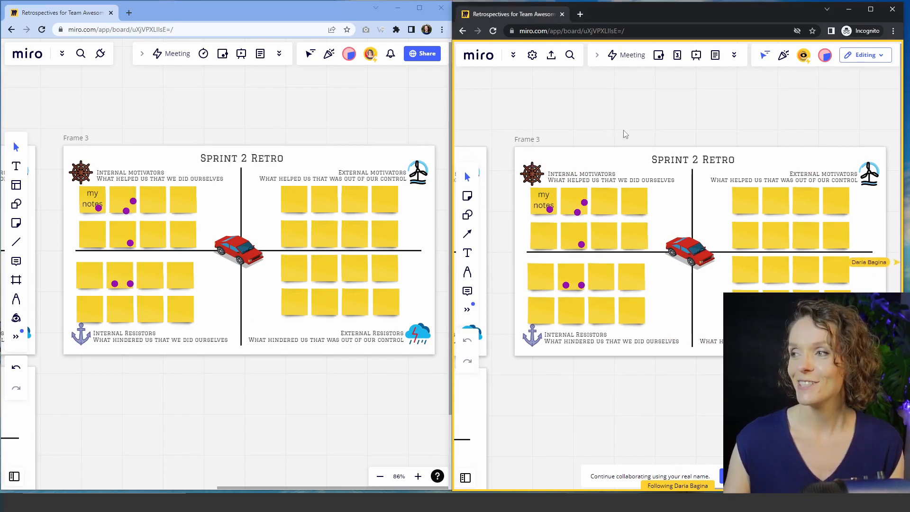
drag(686, 122, 756, 94)
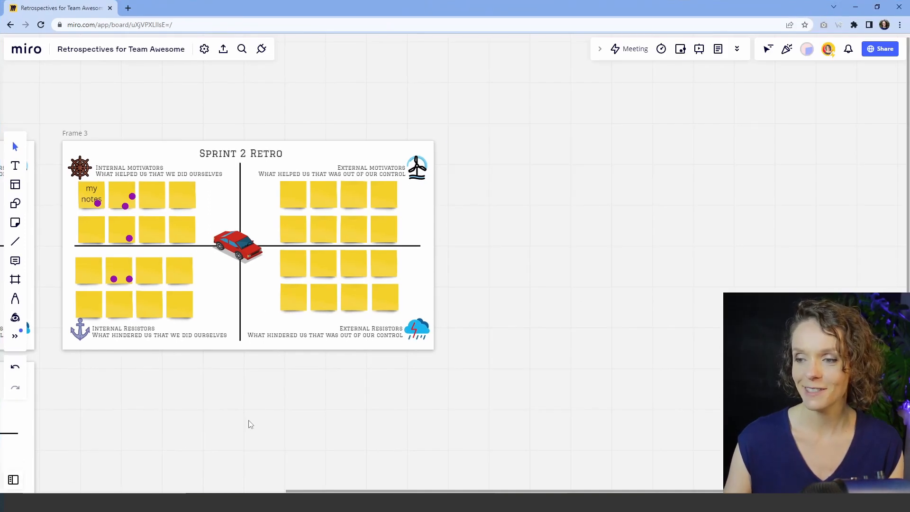
In the owner's window, view the template library's Building Blocks and the IconFinder results for car, closing both without adding anything.
drag(221, 411, 336, 390)
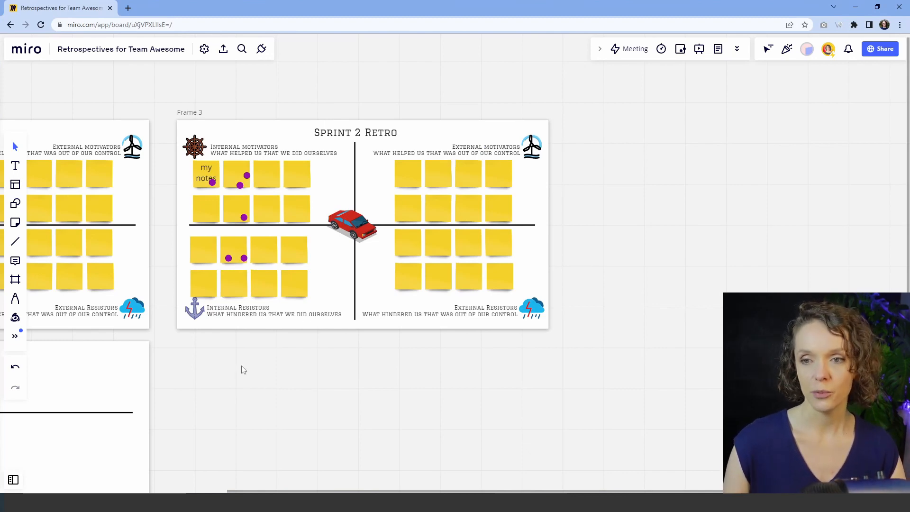
drag(195, 425, 476, 335)
scroll(499, 351, down, 1)
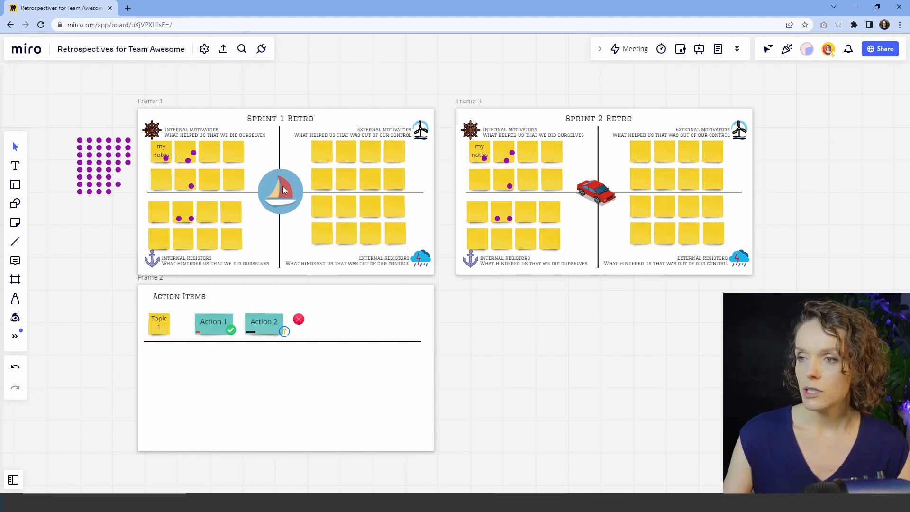
click(15, 184)
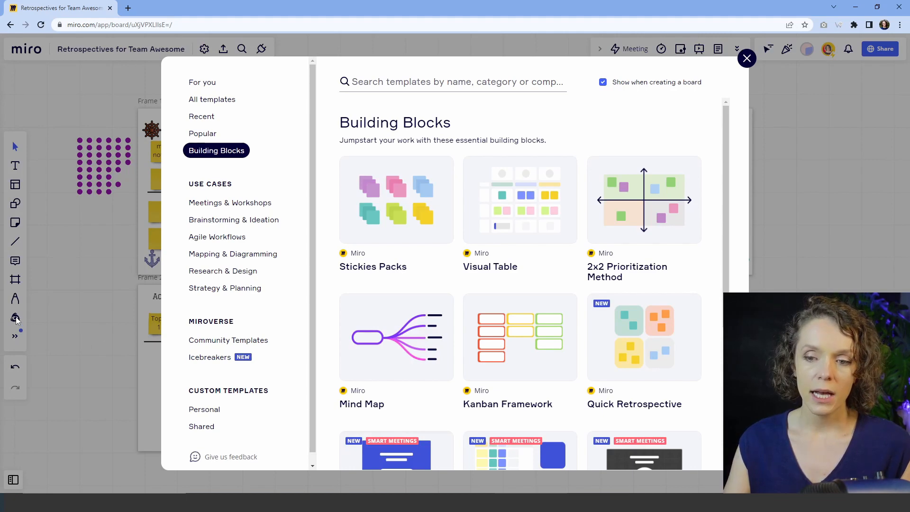
click(747, 58)
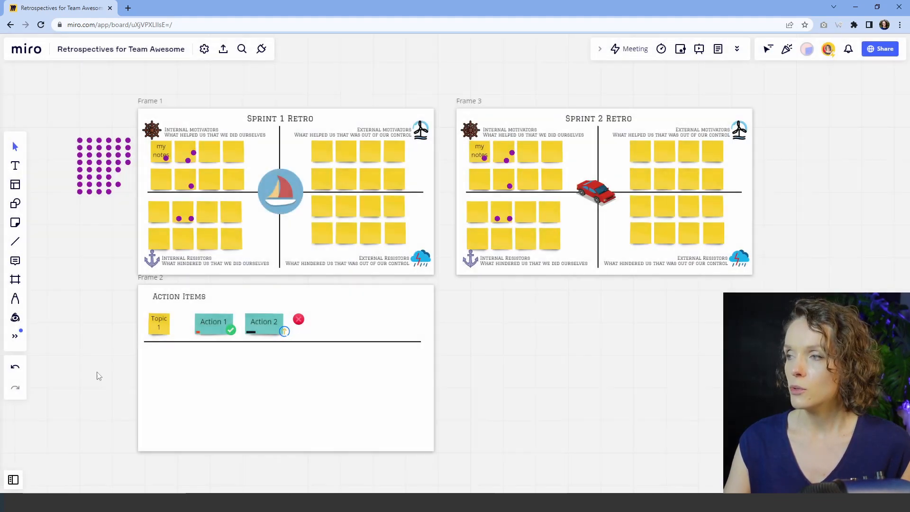
click(15, 317)
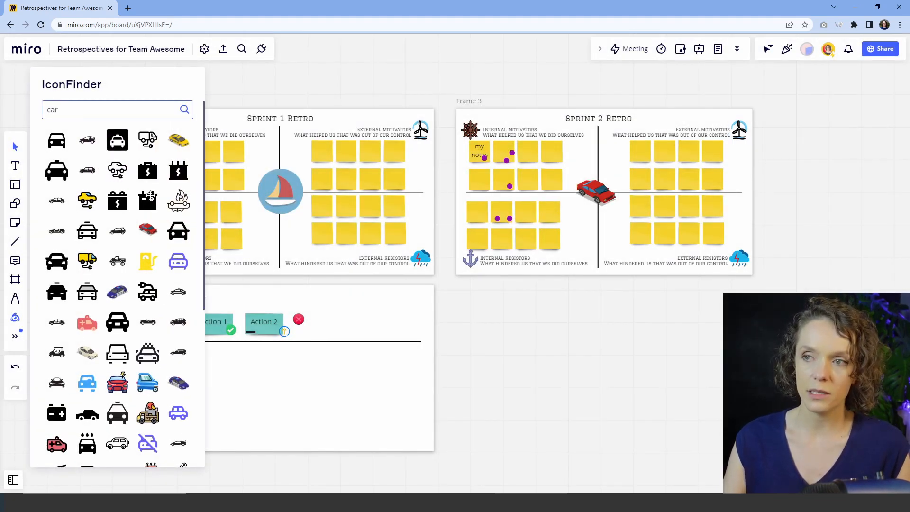
click(463, 326)
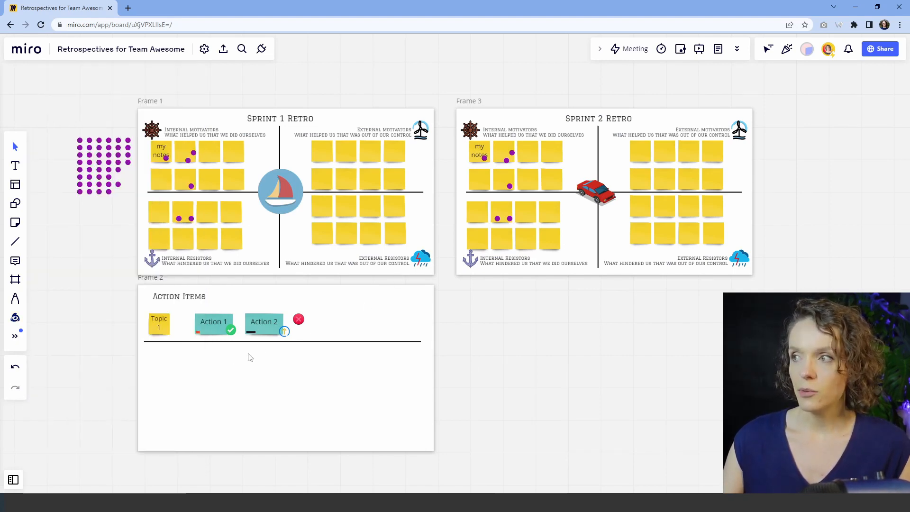
Review the saved Voting 1 results on the Sprint 1 Retro frame, and look at the countdown timer before closing it.
scroll(251, 357, up, 5)
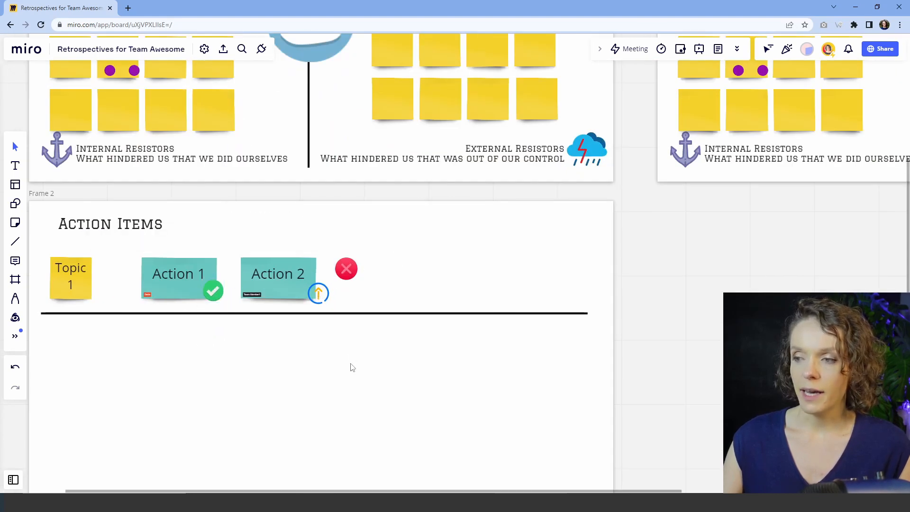
scroll(352, 367, down, 5)
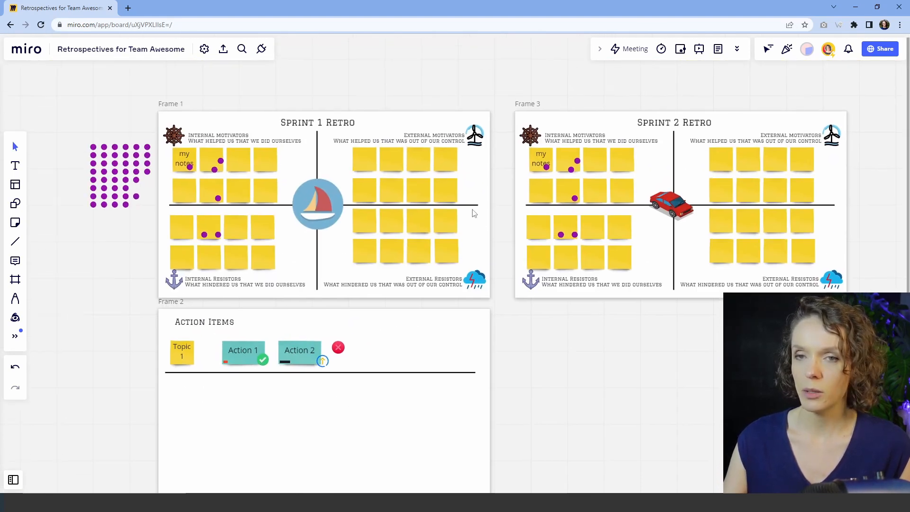
click(681, 50)
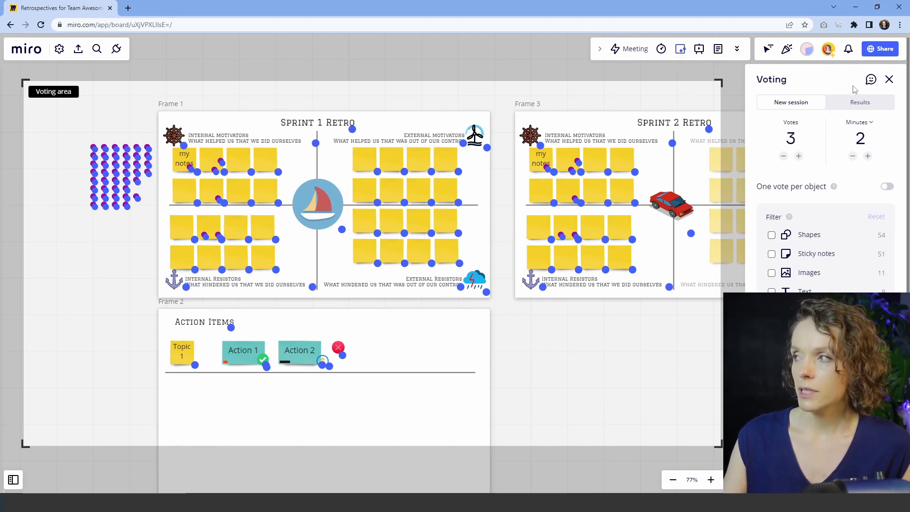
click(856, 102)
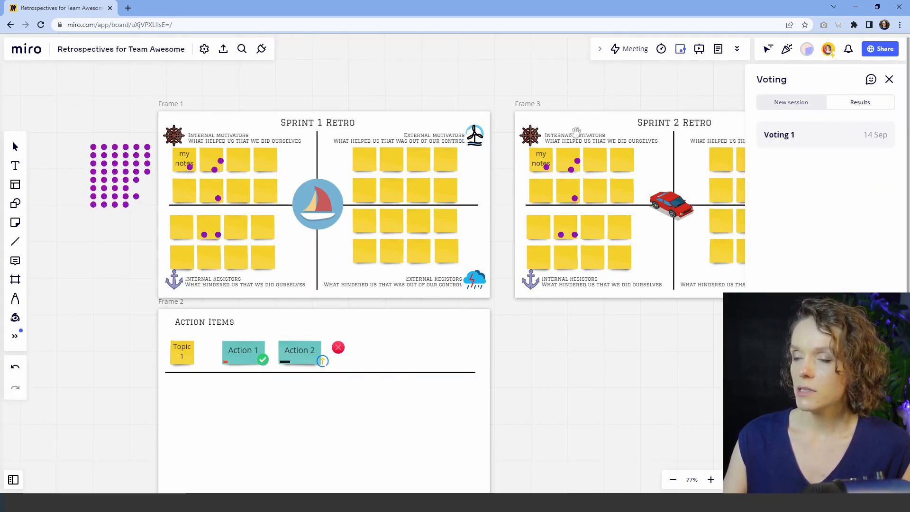
click(788, 133)
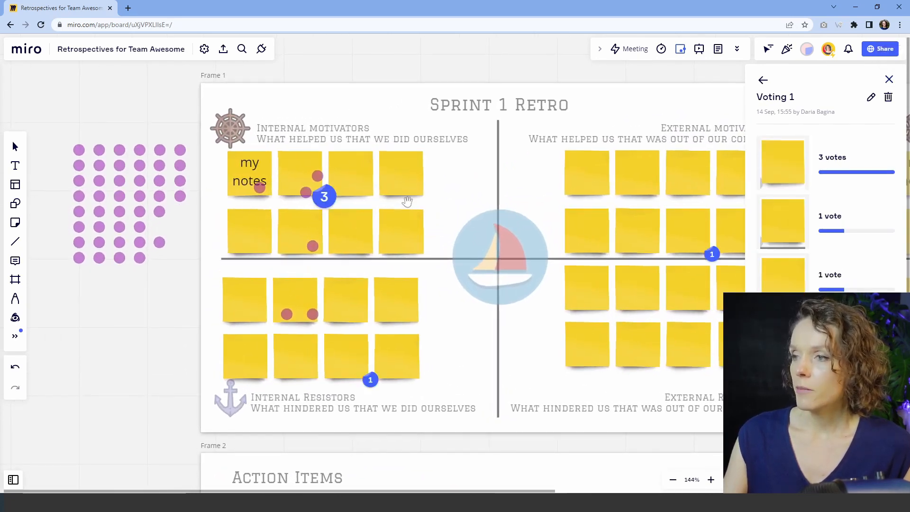
click(889, 80)
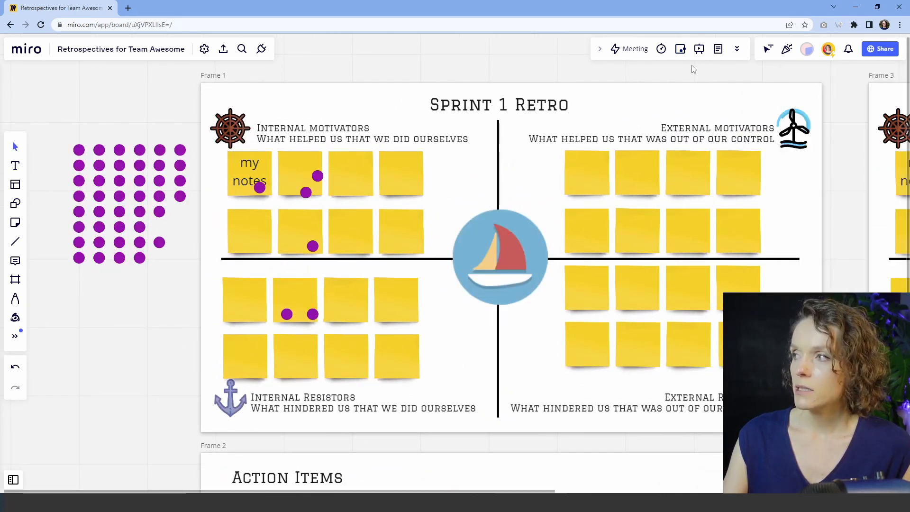
click(658, 55)
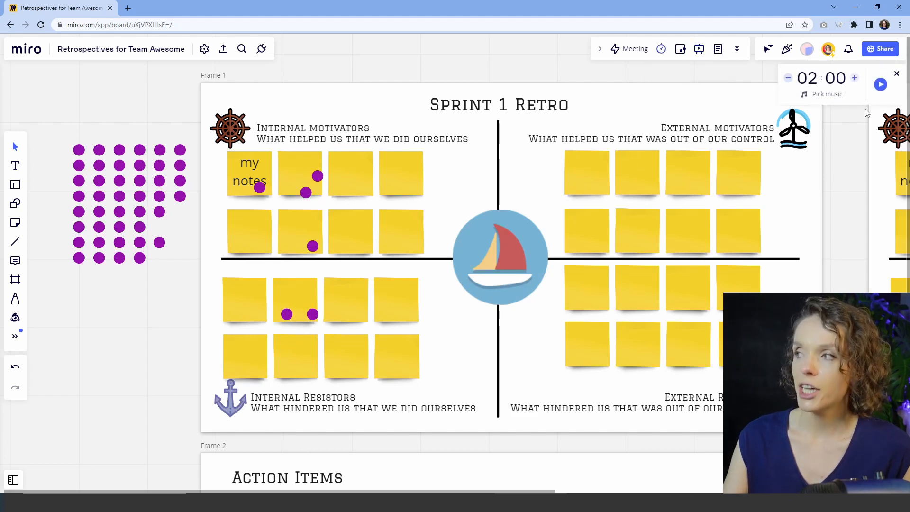
click(896, 75)
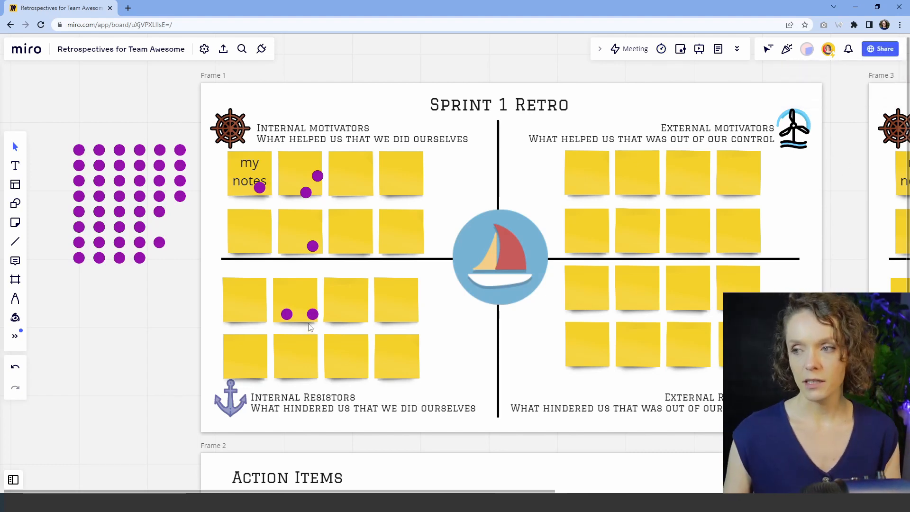
Bring all frames into view, open the board's Frames list, and check the comments before returning to the list.
scroll(308, 327, down, 4)
drag(473, 374, 409, 253)
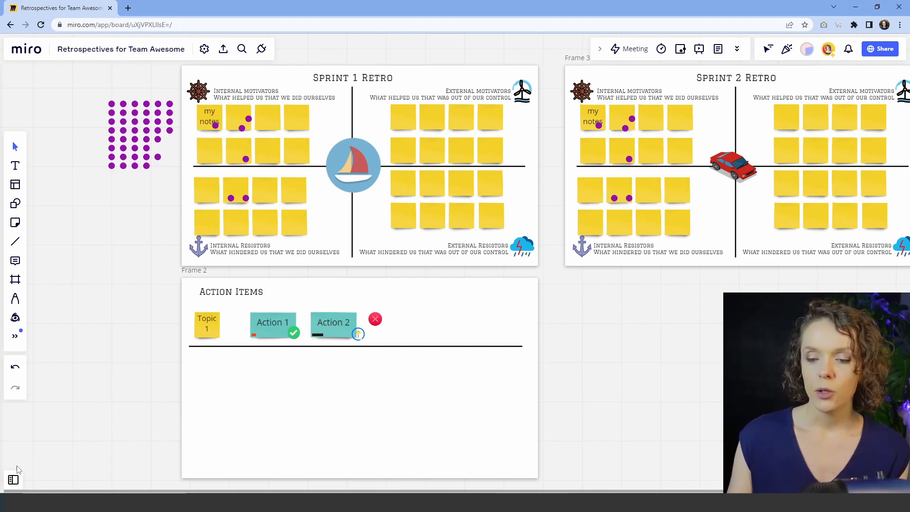
click(14, 480)
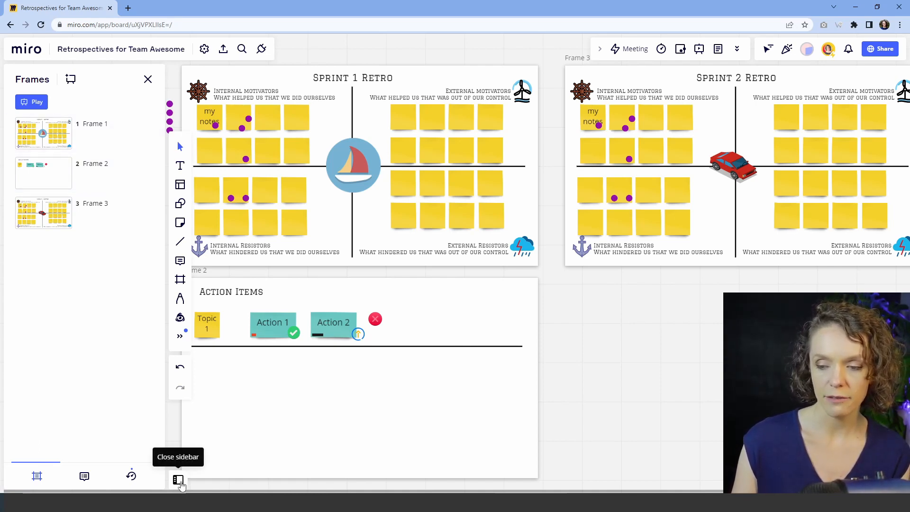
click(178, 480)
click(13, 480)
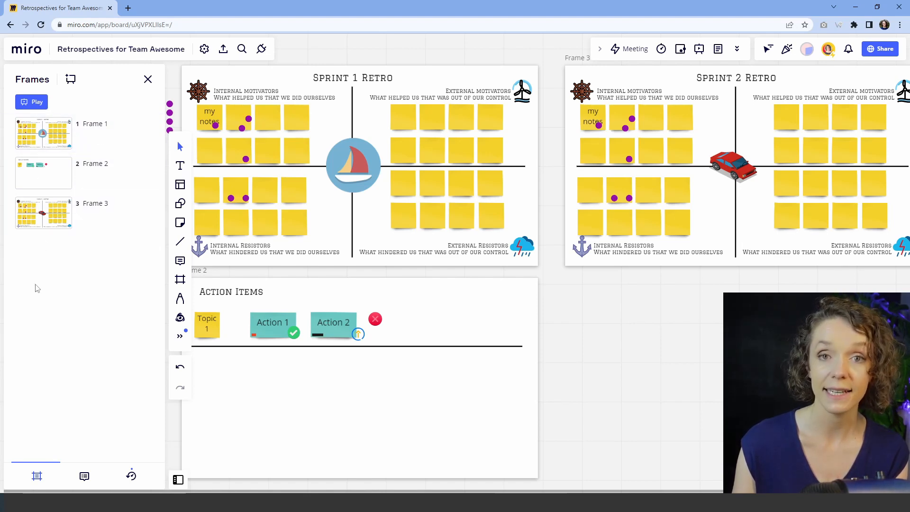
click(81, 479)
click(37, 476)
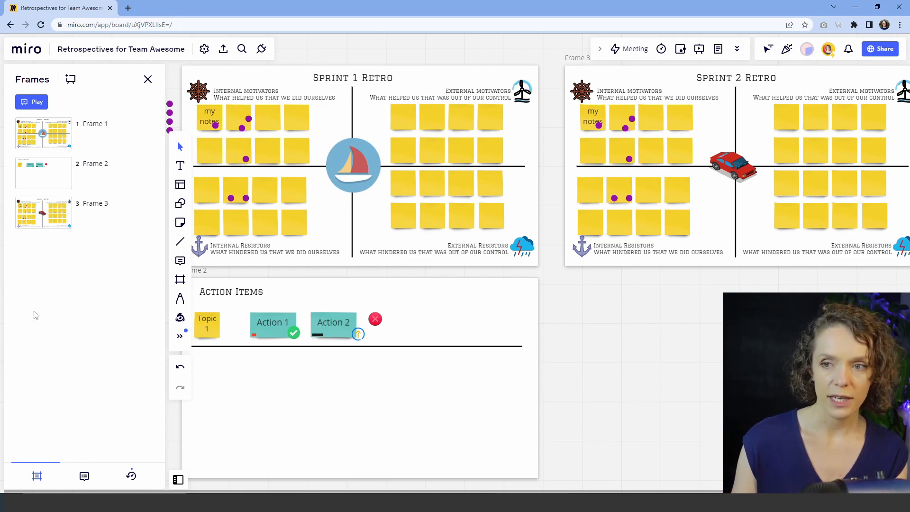
Jump through Frame 3, Frame 2 and Frame 1 from the Frames list, then close the list.
click(46, 226)
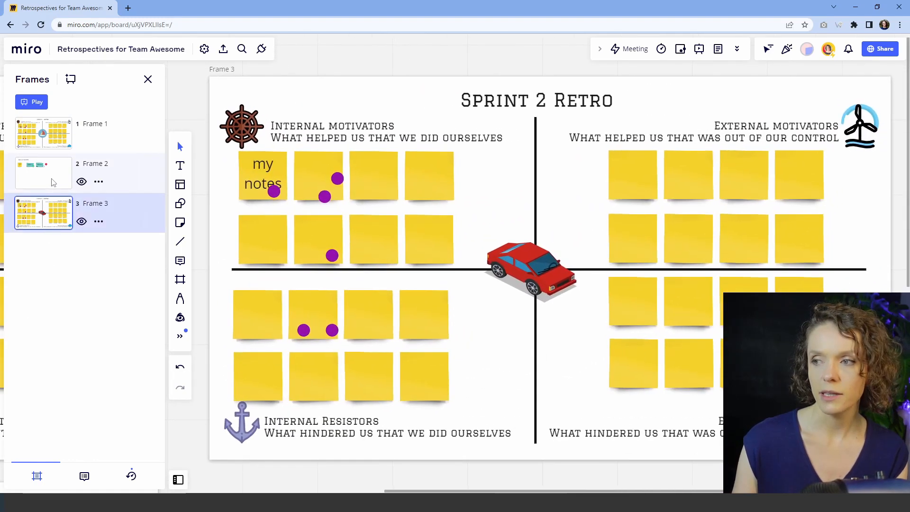
click(53, 182)
click(48, 135)
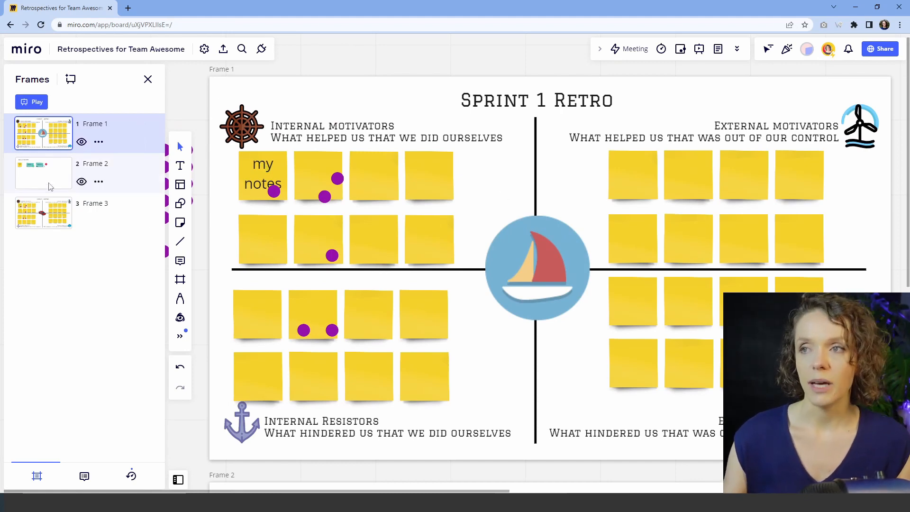
click(148, 80)
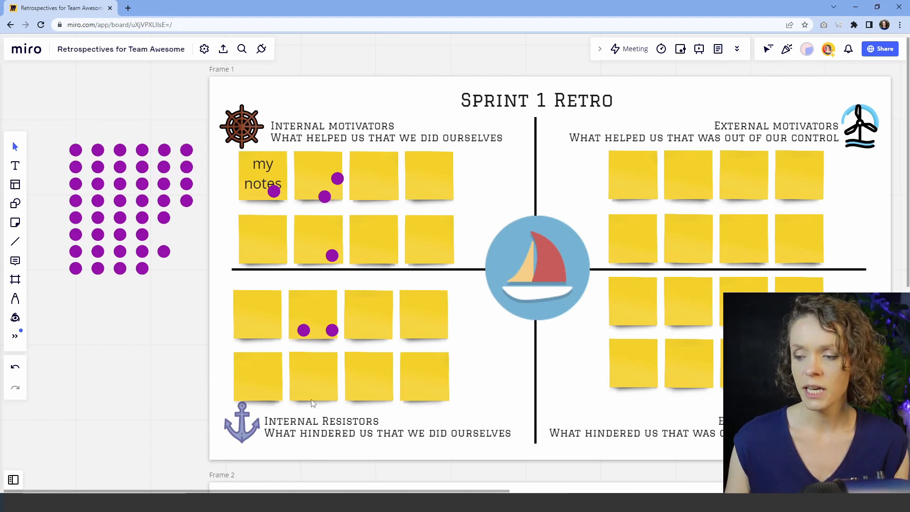
Look through the additional meeting apps, open Estimation to view its setup options, and close it.
click(737, 51)
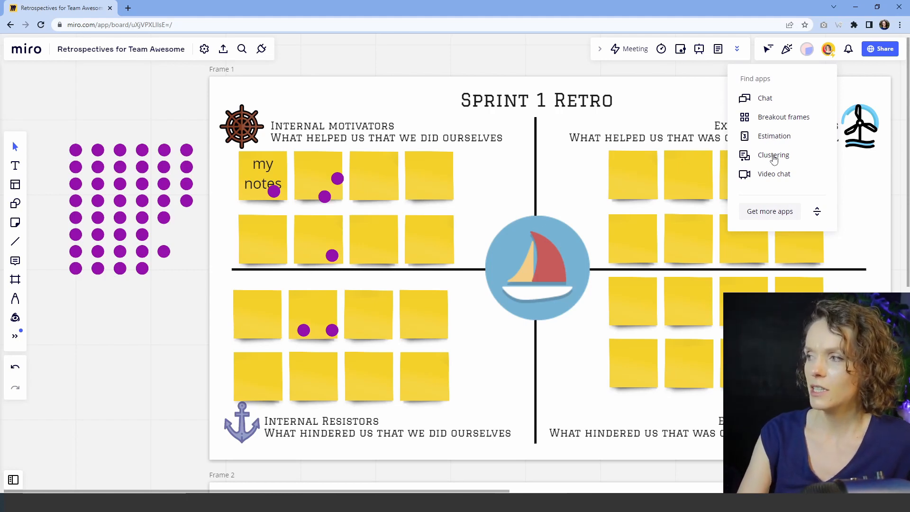
click(749, 138)
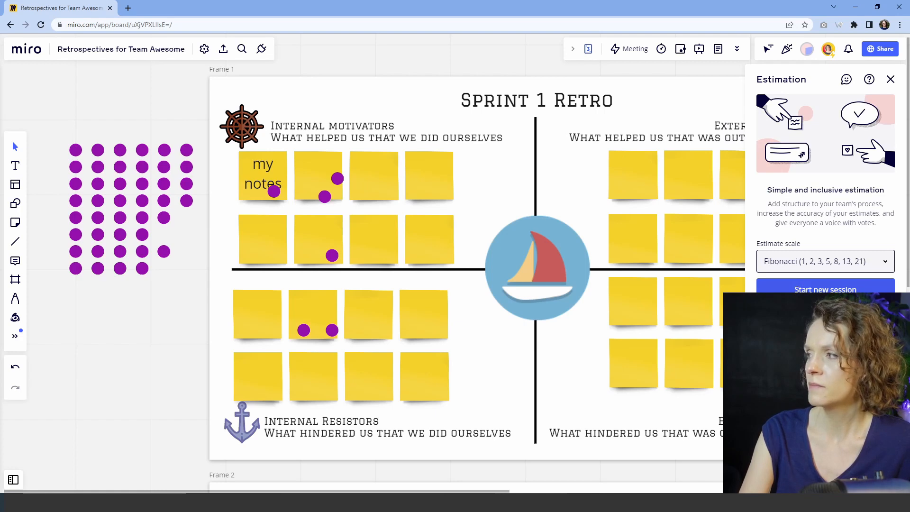
click(891, 79)
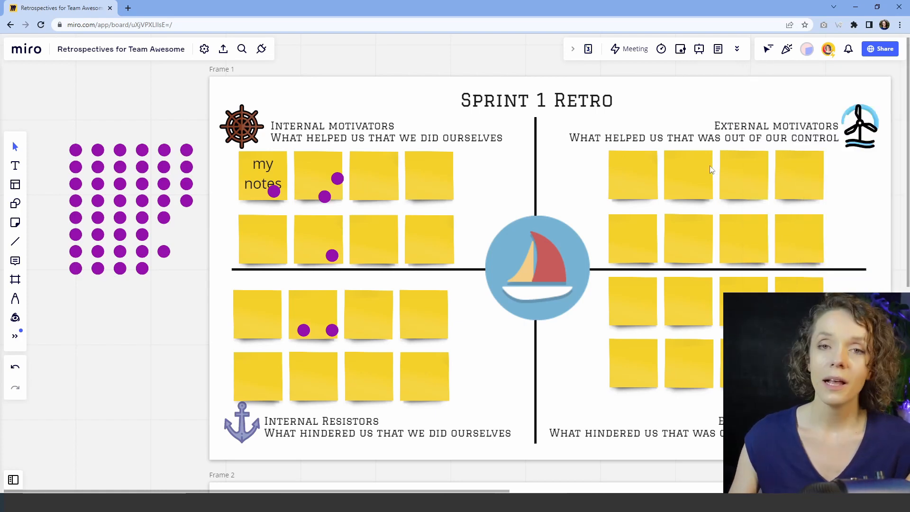
Start a new Estimation session and adjust the estimation area to cover the sticky notes in the Sprint 1 Retro frame.
click(737, 49)
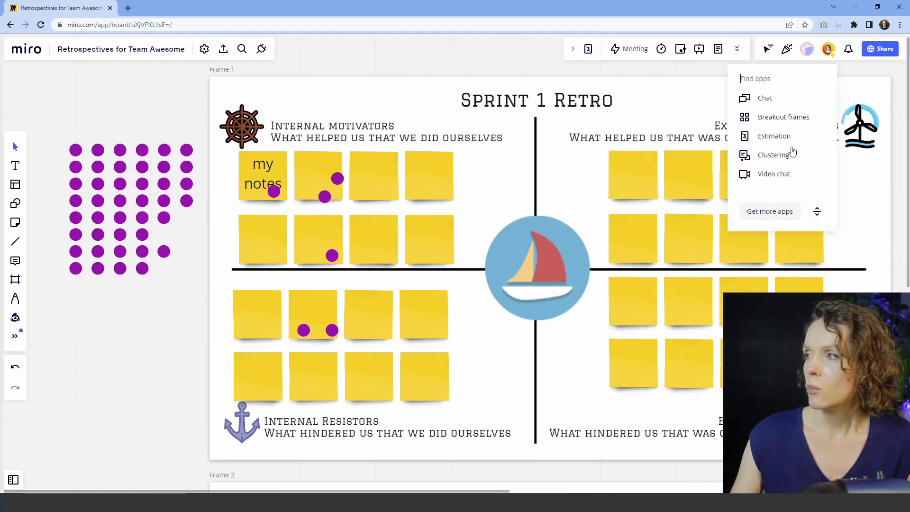
click(785, 138)
click(825, 288)
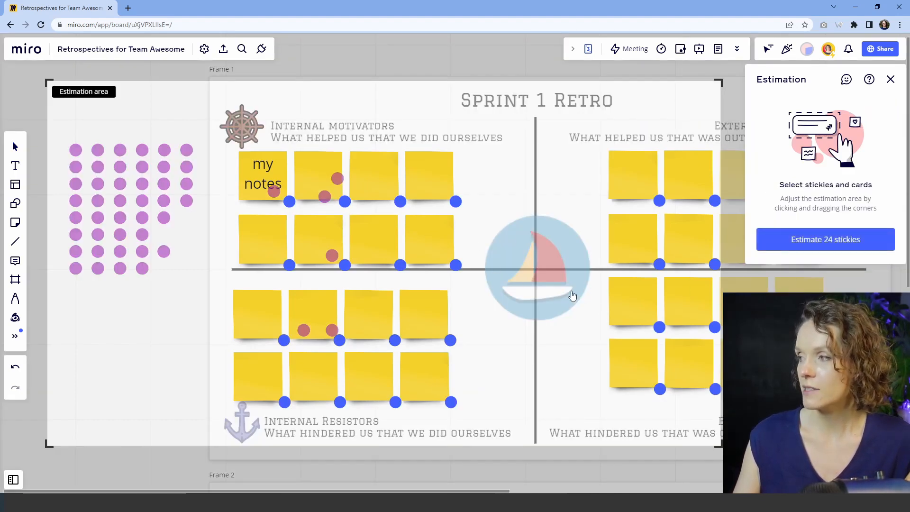
scroll(570, 297, down, 3)
drag(243, 379, 347, 392)
drag(665, 399, 745, 401)
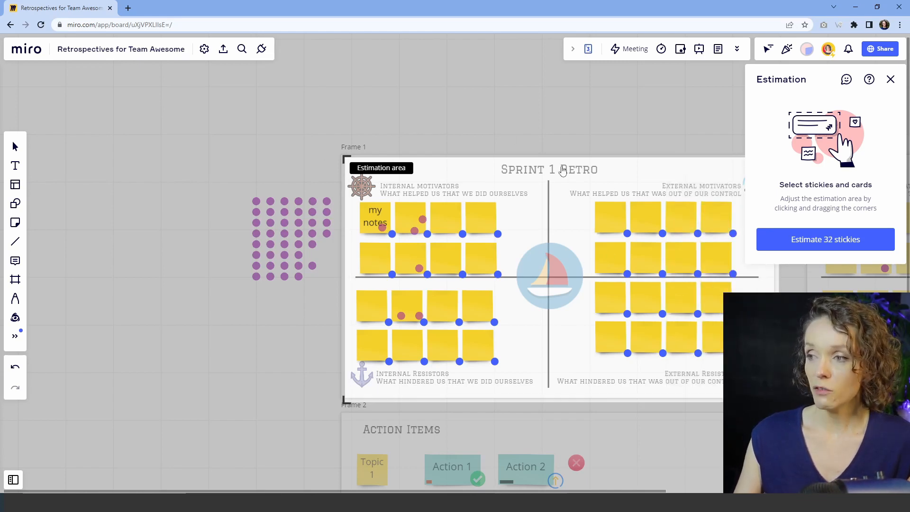
Narrow the estimation area to the eight Internal Motivators sticky notes in Sprint 1 Retro, start the estimation, and join it.
drag(777, 402, 512, 250)
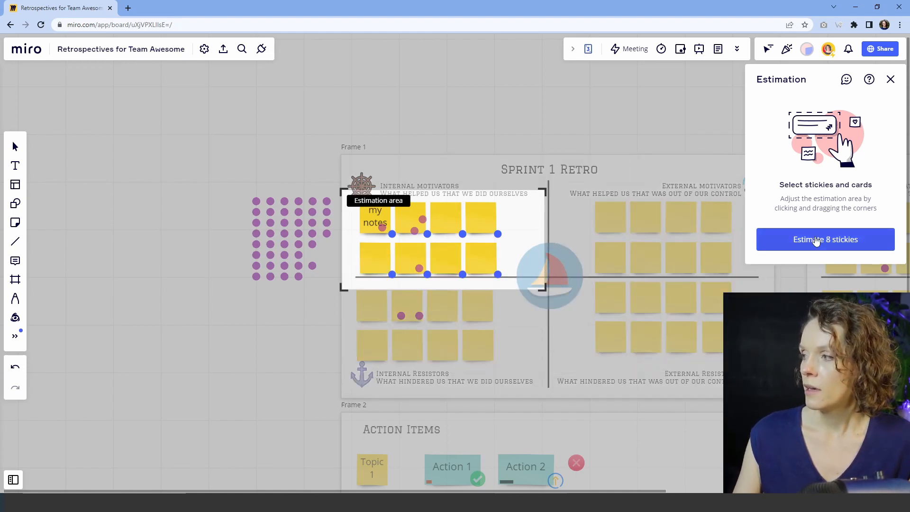
click(816, 241)
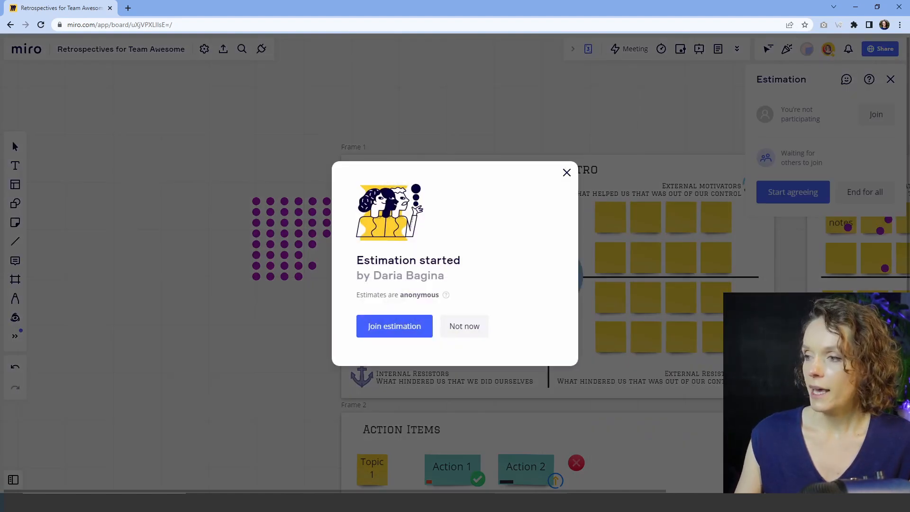
click(404, 324)
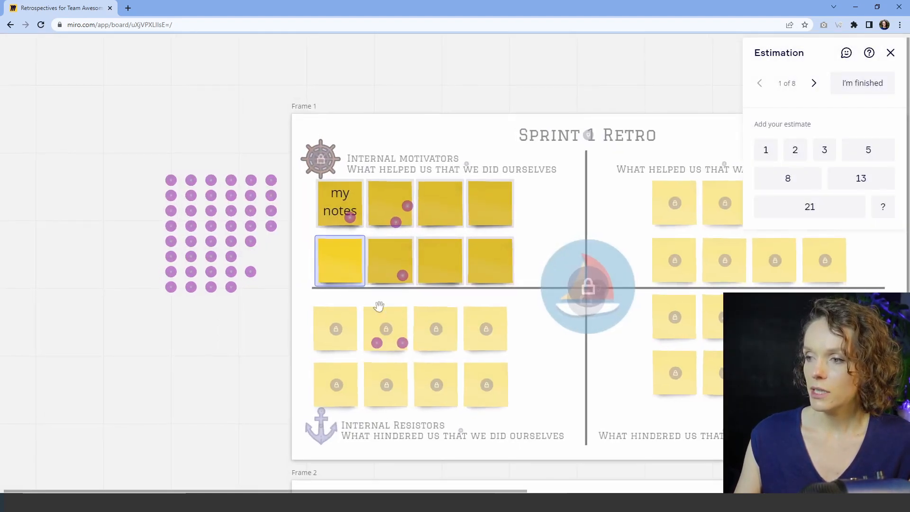
Give the first three sticky notes estimates of 3, 5 and 8, and finish the facilitator's estimating.
click(823, 149)
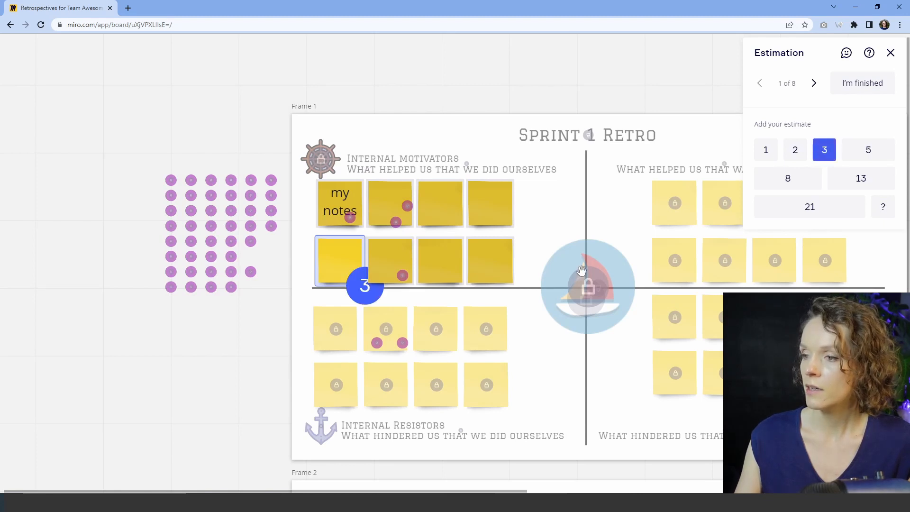
click(869, 150)
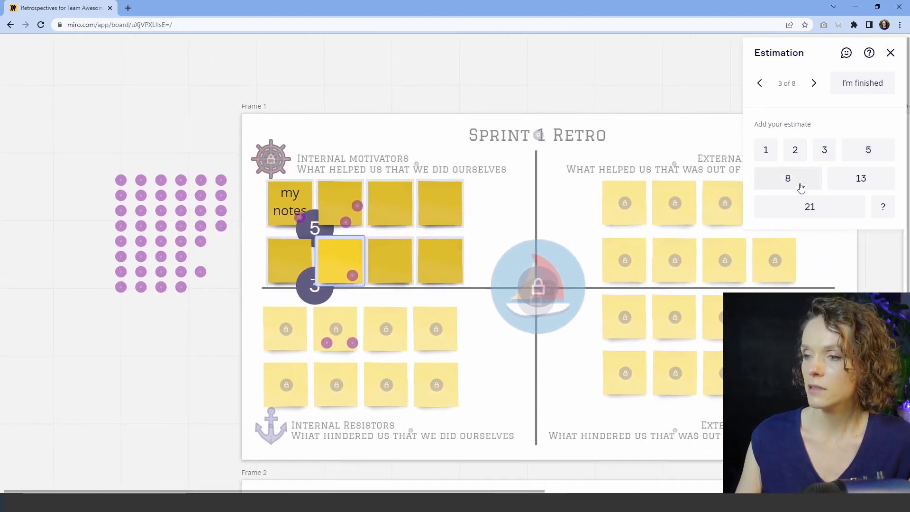
click(801, 188)
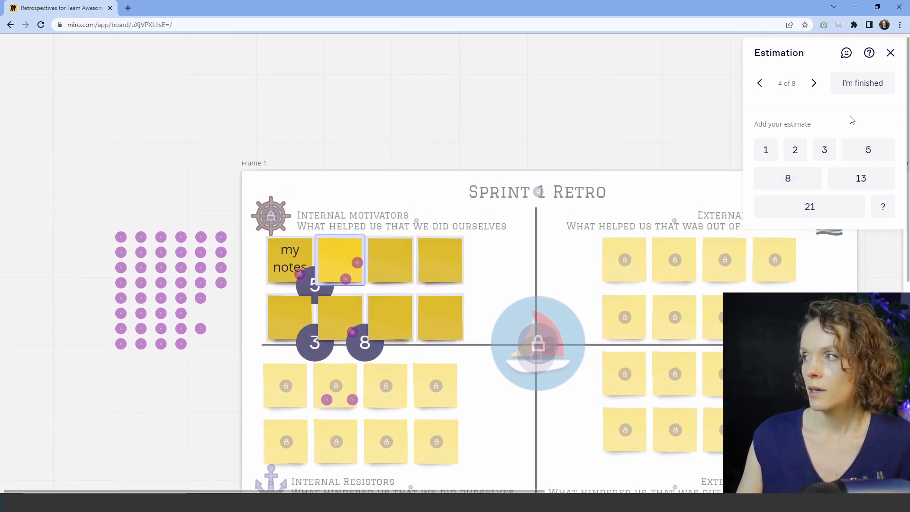
click(868, 84)
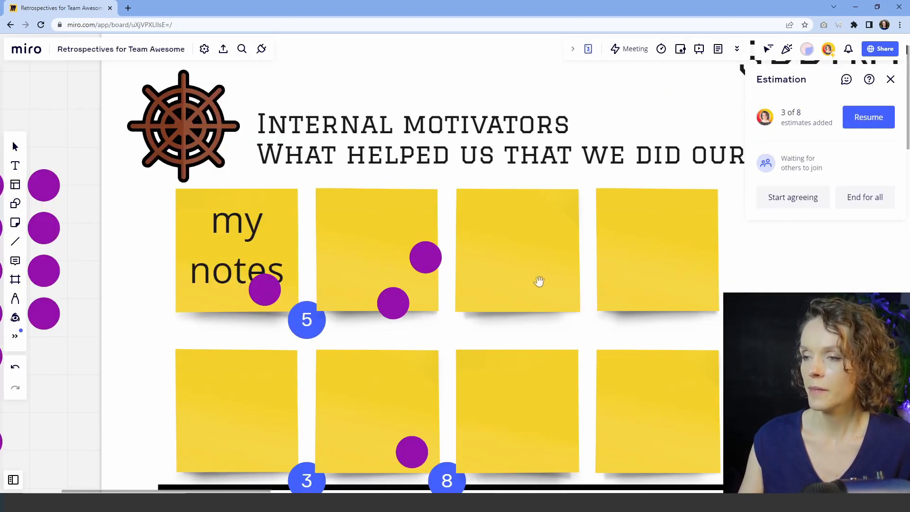
scroll(537, 281, down, 4)
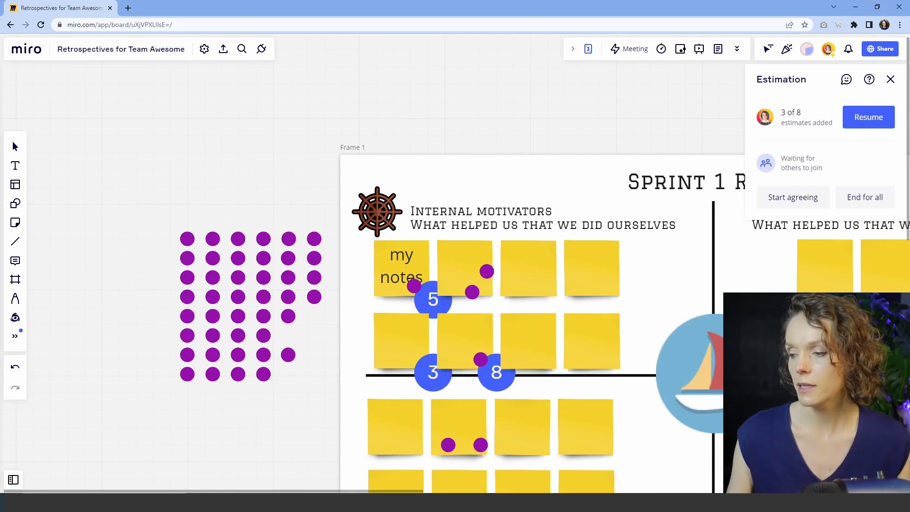
Switch to the participant's Incognito browser window, join the estimation there, and maximize the window.
key(alt+Tab)
click(615, 327)
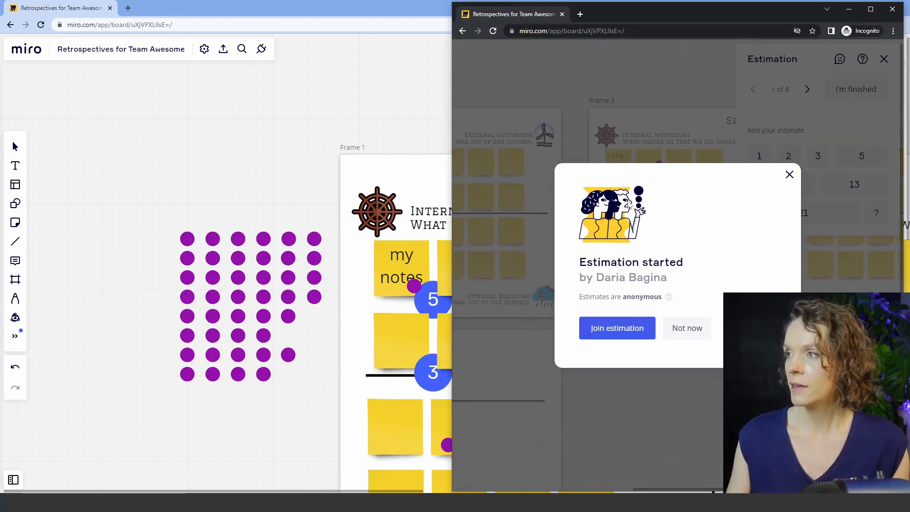
click(871, 9)
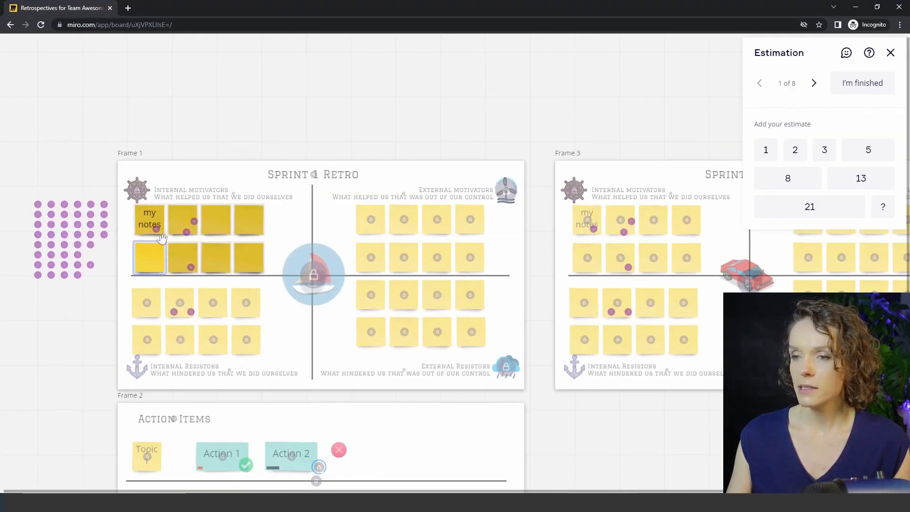
As the participant, estimate the first three sticky notes at 5, 5 and 3, and mark the estimating as finished.
scroll(163, 241, up, 3)
click(875, 154)
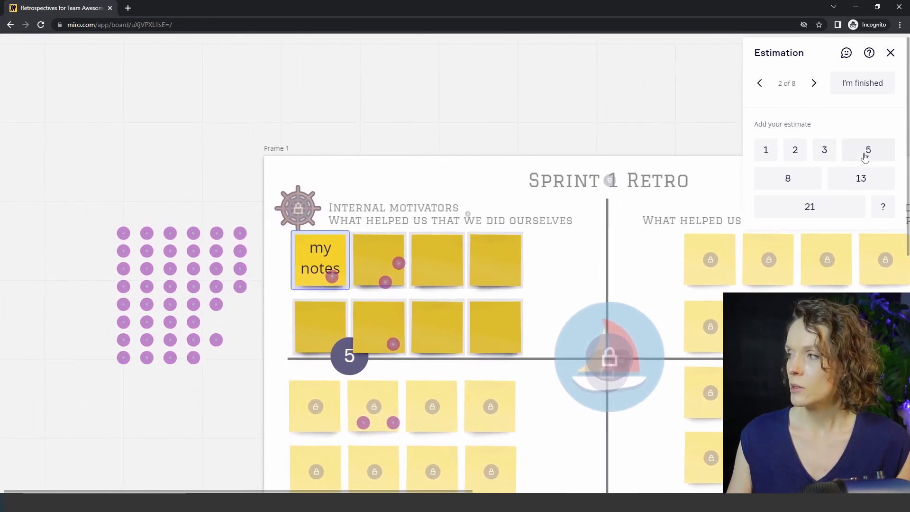
click(866, 155)
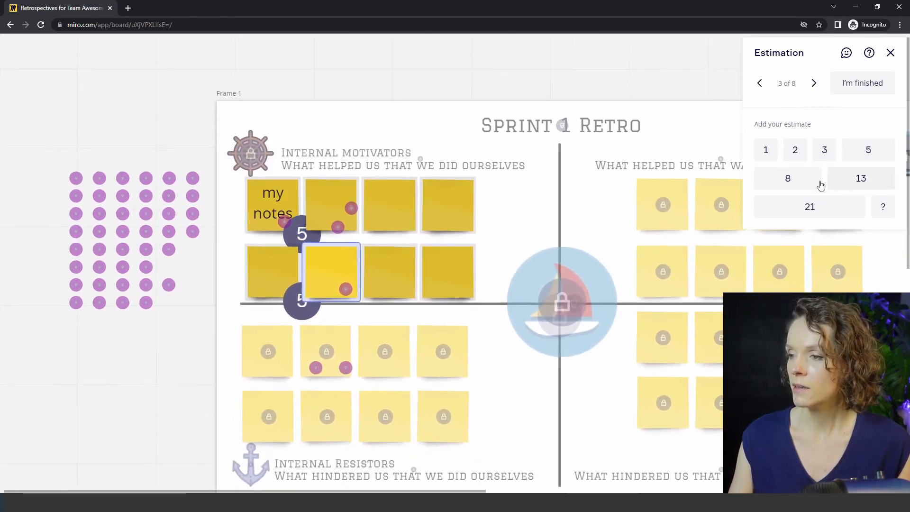
click(824, 150)
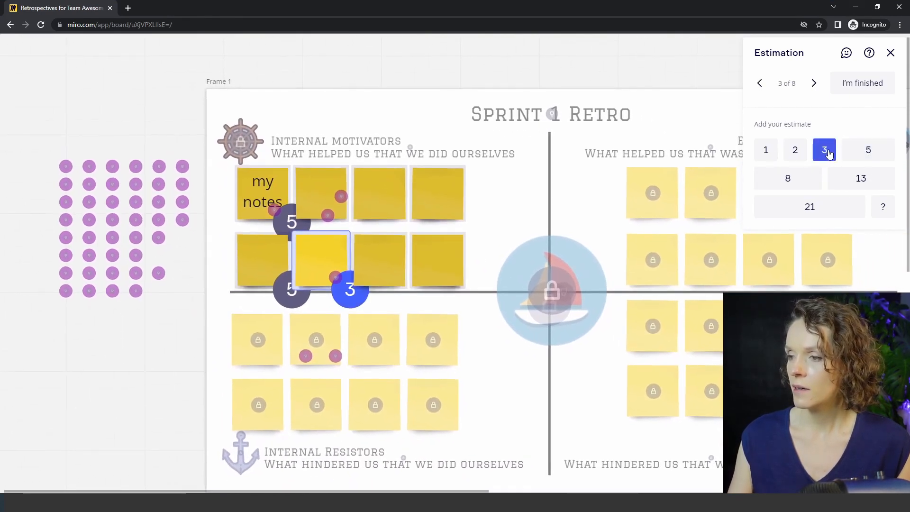
click(851, 87)
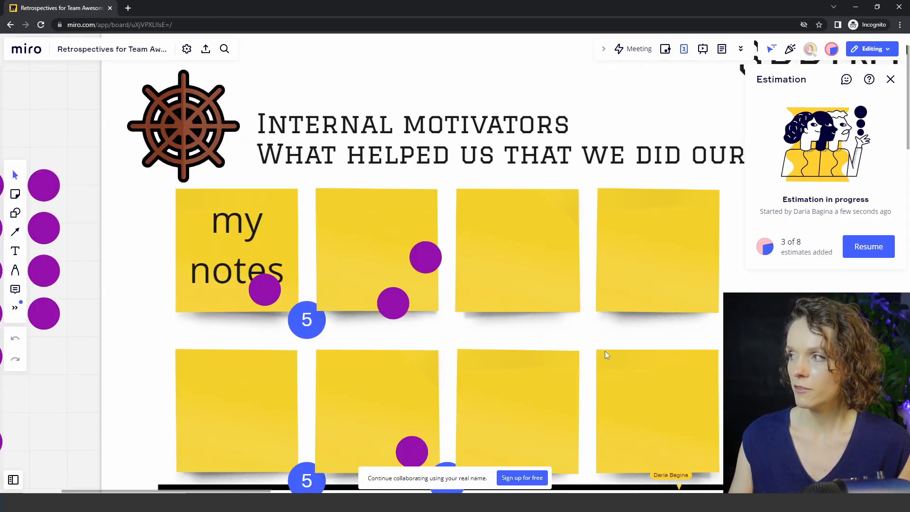
Return to the facilitator's browser window and start the team discussion for agreeing on estimates.
key(alt+Tab)
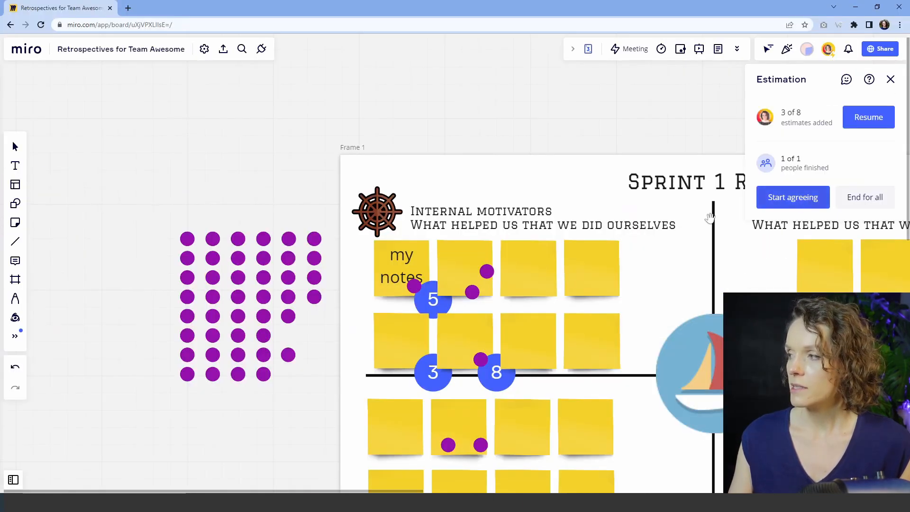
click(791, 201)
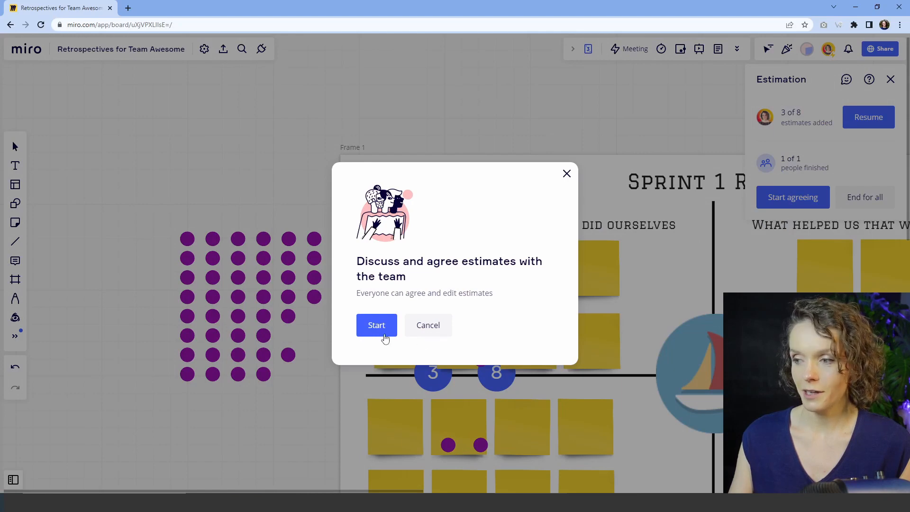
click(377, 325)
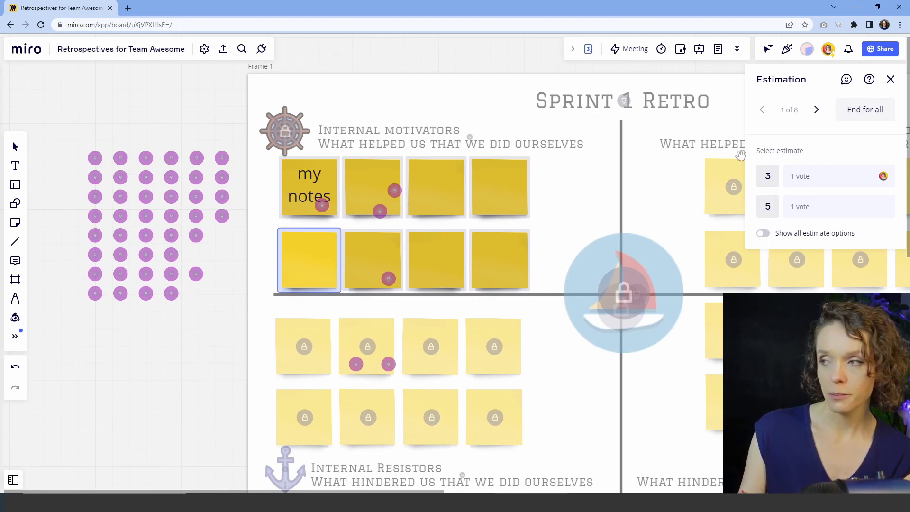
Set 5 as the agreed estimate for the first sticky note, recheck it, and return to the second note.
click(812, 206)
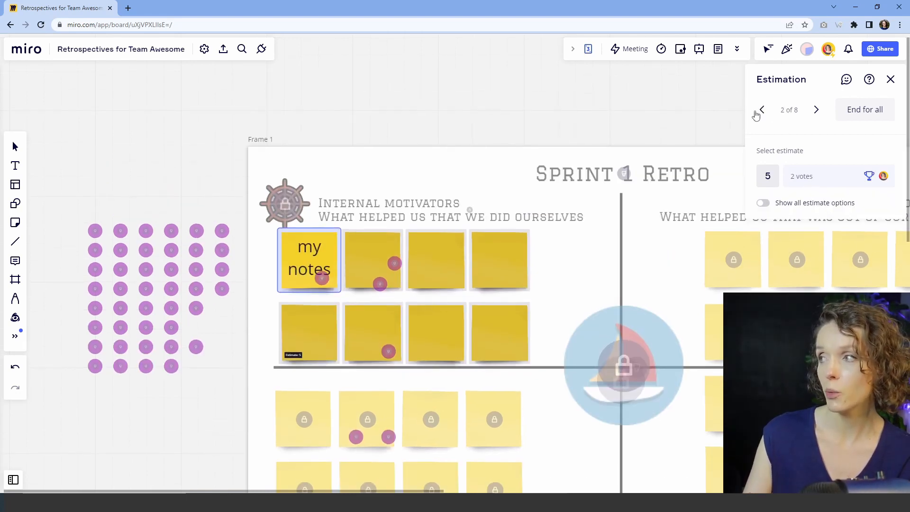
click(761, 110)
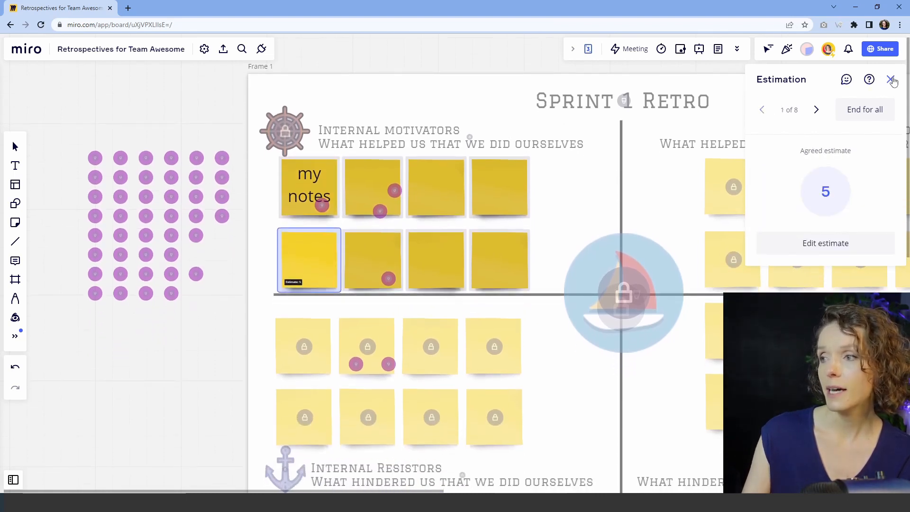
click(817, 110)
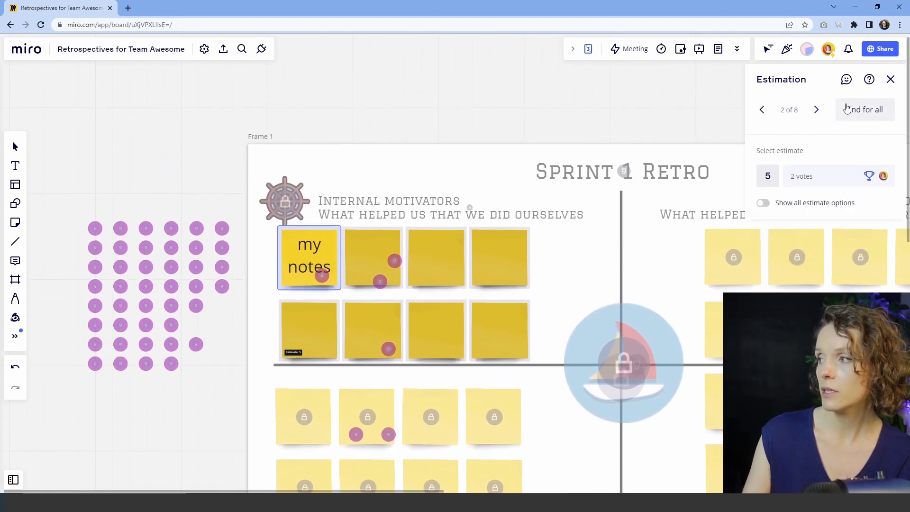
End the estimation for all participants and inspect the estimate label on the sticky note in the Sprint 1 Retro frame.
click(850, 110)
click(423, 313)
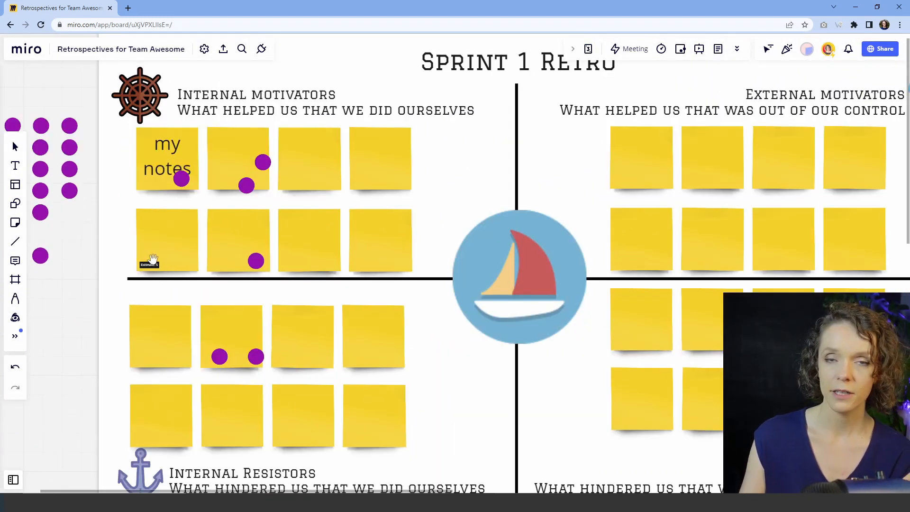
scroll(180, 277, up, 4)
scroll(201, 270, down, 4)
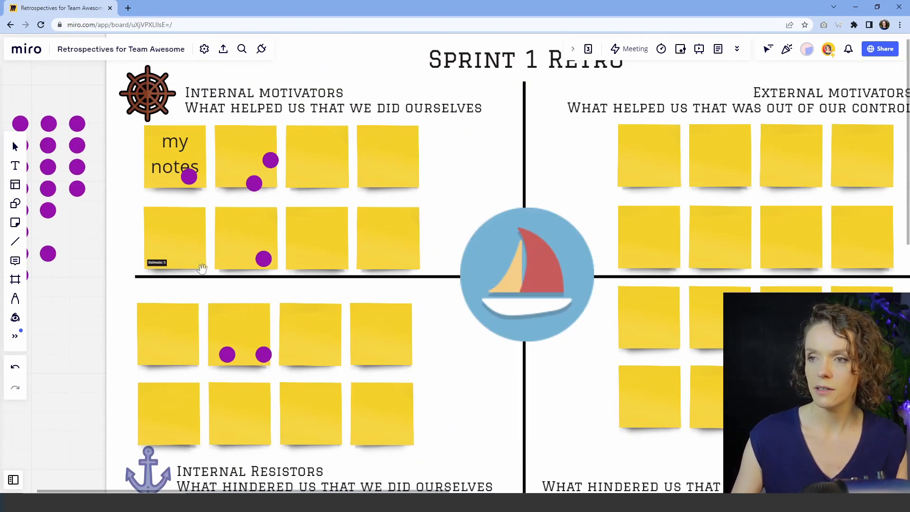
scroll(201, 269, down, 4)
scroll(201, 269, up, 1)
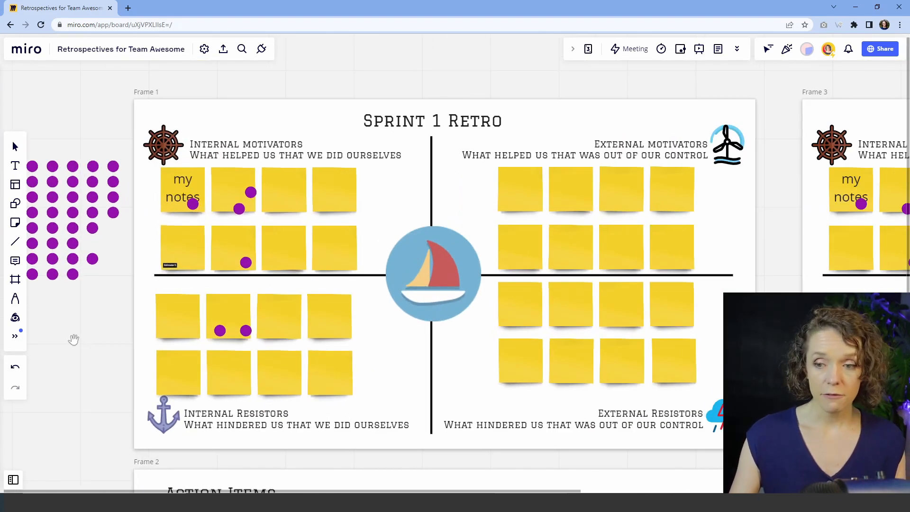